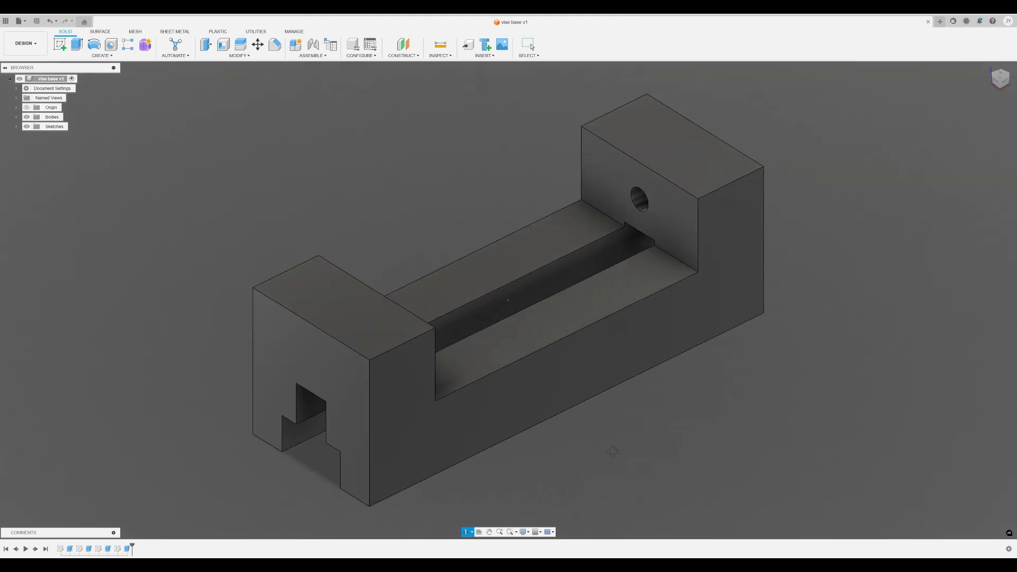
{"action": "key", "text": "Escape"}
{"action": "middle_click_drag", "start_coordinate": [562, 459], "coordinate": [565, 441], "text": "shift"}
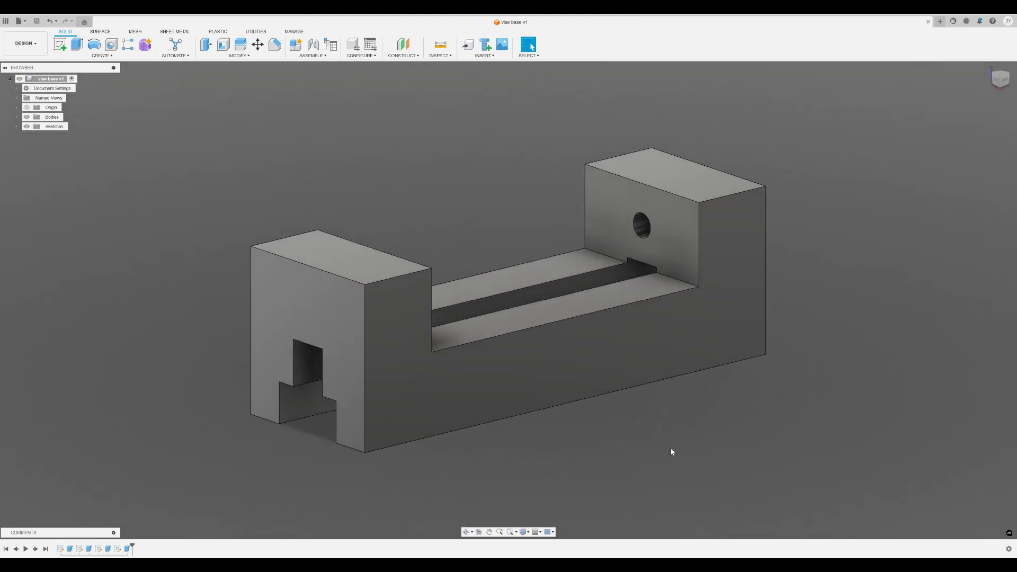
{"action": "middle_click_drag", "start_coordinate": [671, 449], "coordinate": [628, 456], "text": "shift"}
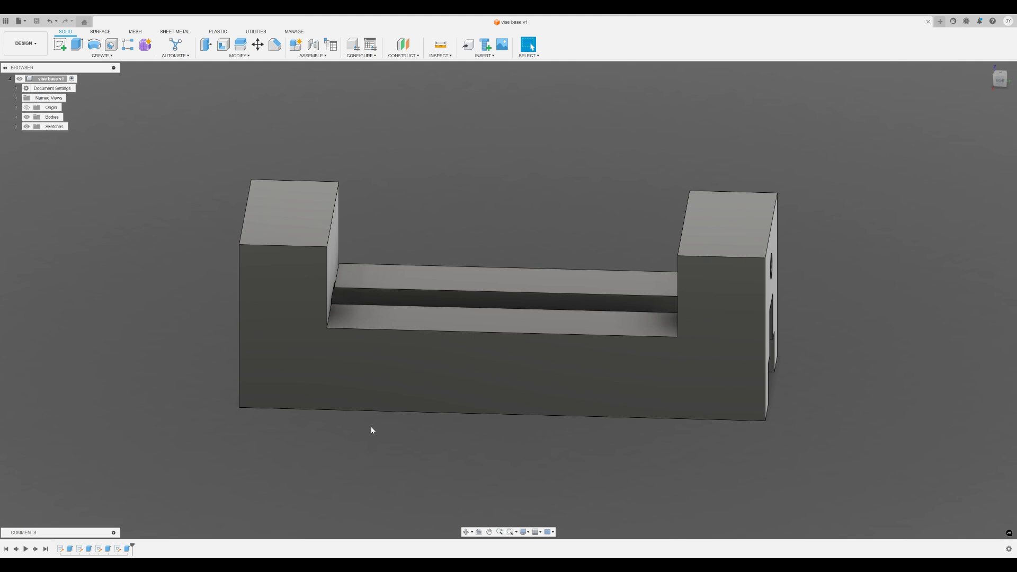
{"action": "middle_click_drag", "start_coordinate": [166, 406], "coordinate": [189, 404], "text": "shift"}
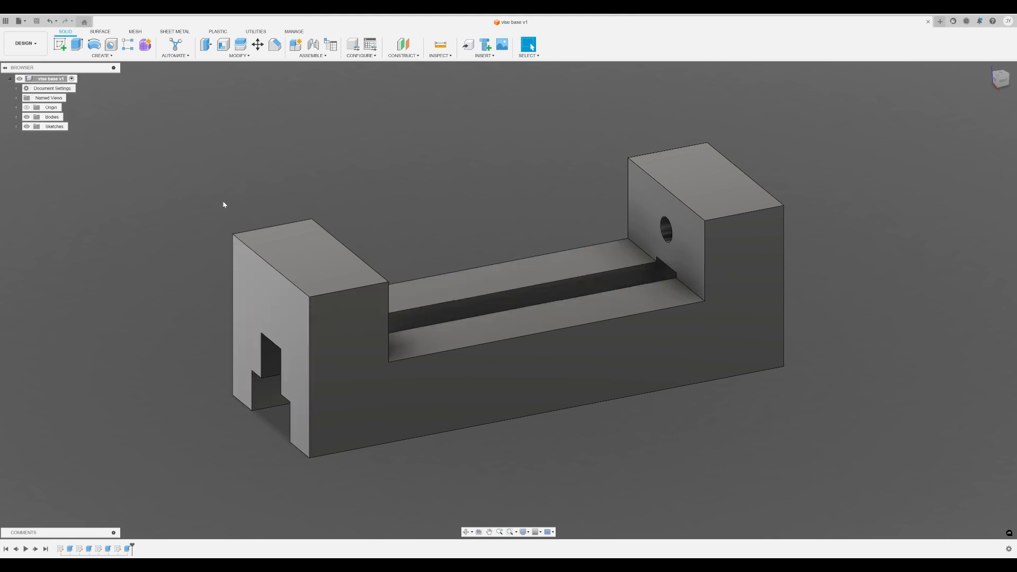
{"action": "middle_click_drag", "start_coordinate": [300, 205], "coordinate": [227, 205], "text": "shift"}
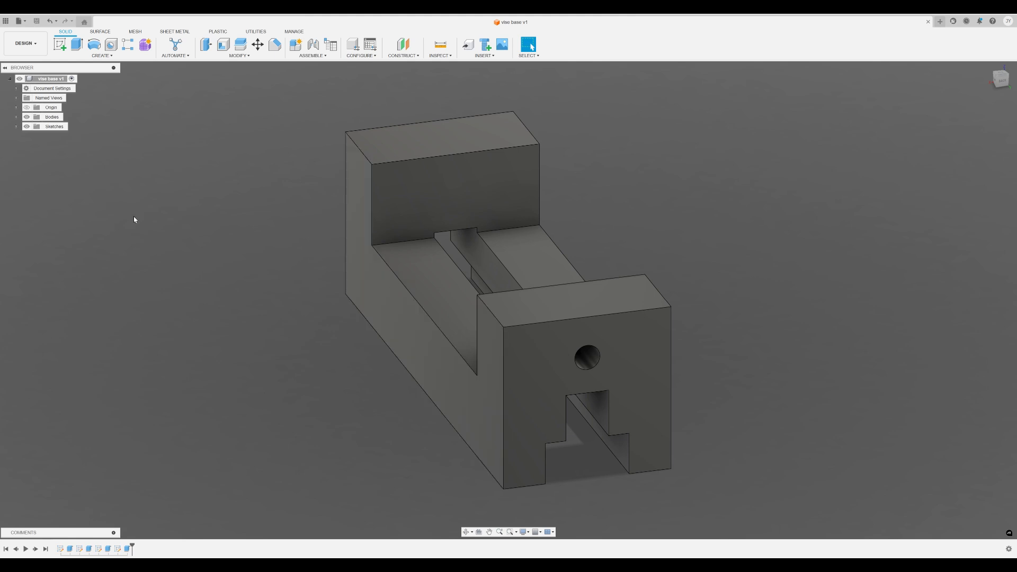
Rename the vise's only body, Body1, as Base.
{"action": "left_click", "coordinate": [17, 119]}
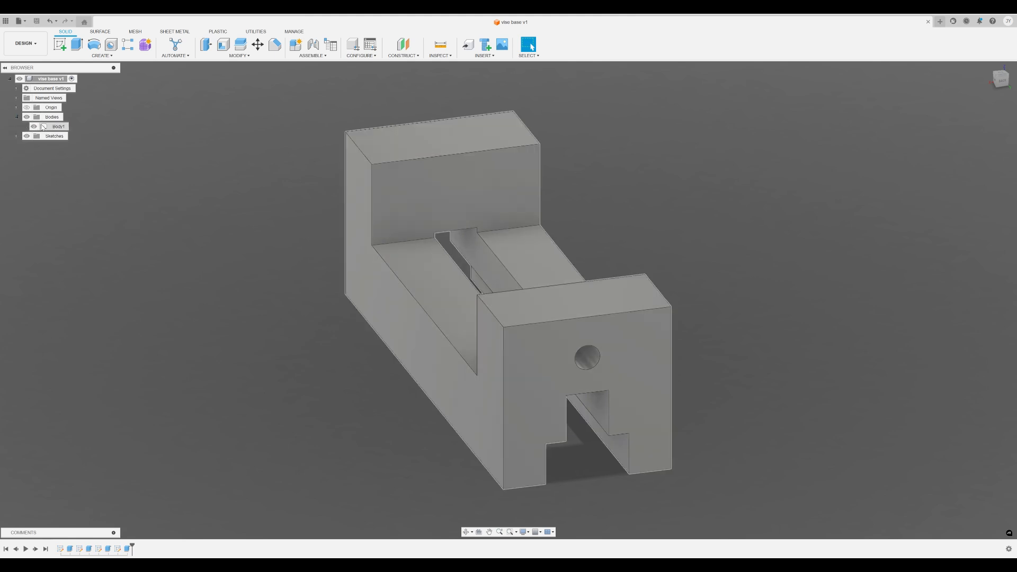
{"action": "left_click", "coordinate": [58, 128]}
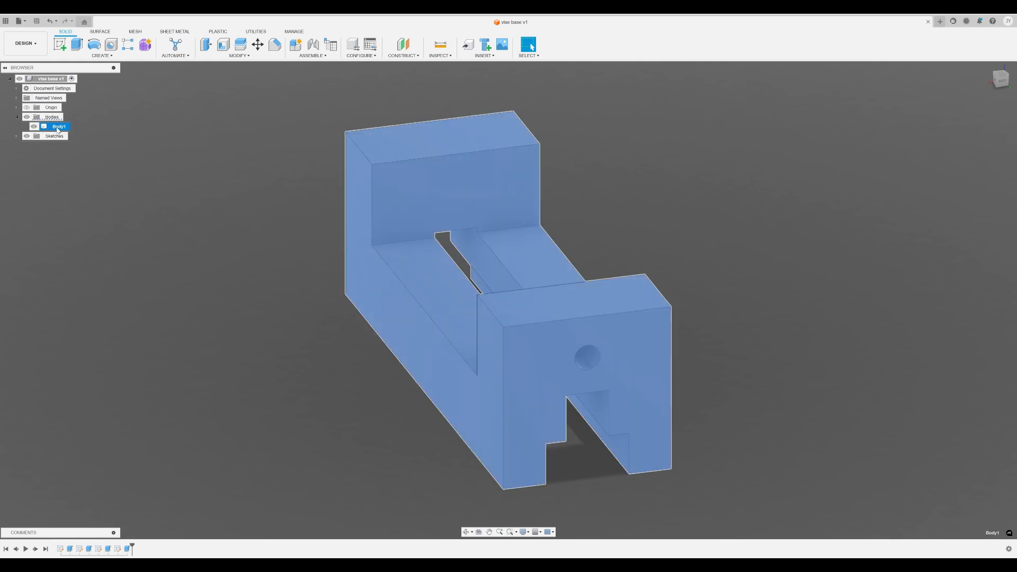
{"action": "double_click", "coordinate": [59, 128]}
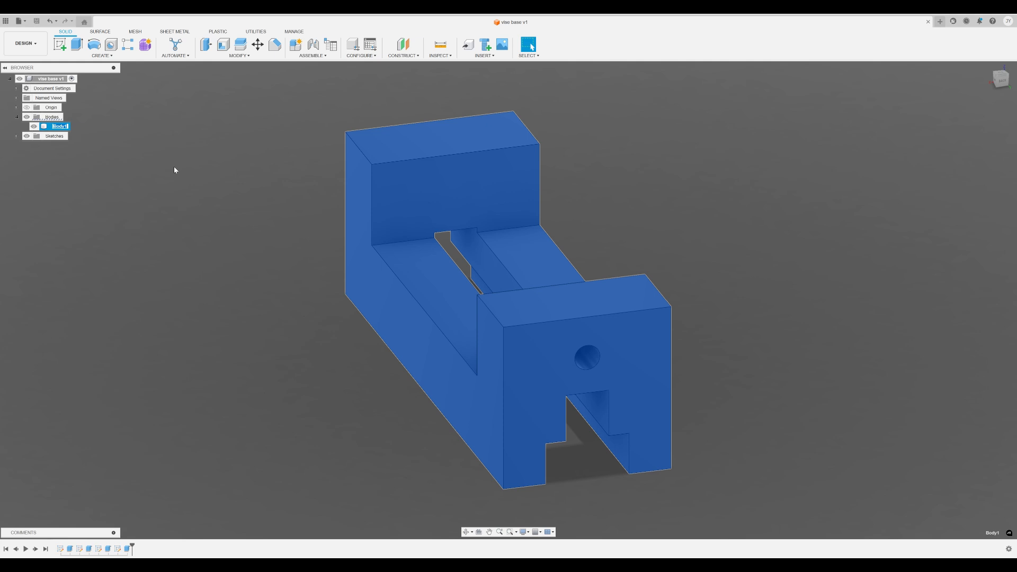
{"action": "type", "text": "Base"}
{"action": "left_click", "coordinate": [174, 166]}
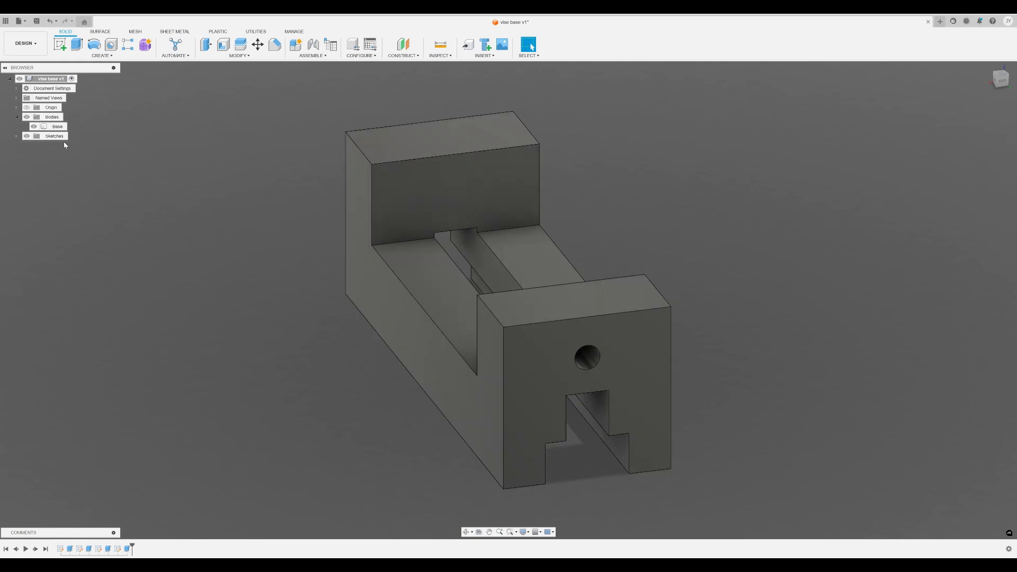
{"action": "middle_click_drag", "start_coordinate": [62, 132], "coordinate": [189, 236], "text": "shift"}
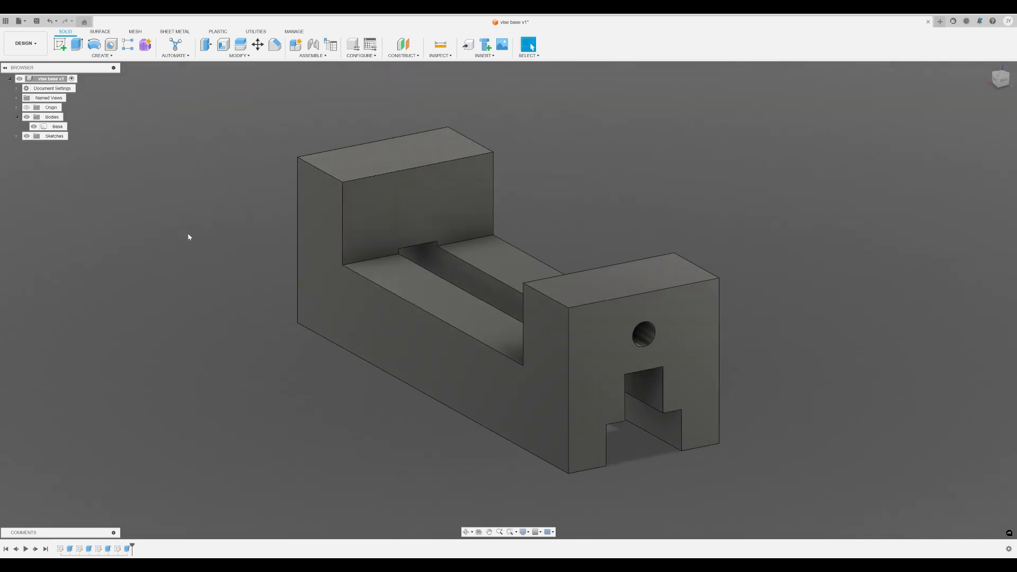
{"action": "left_click", "coordinate": [61, 44]}
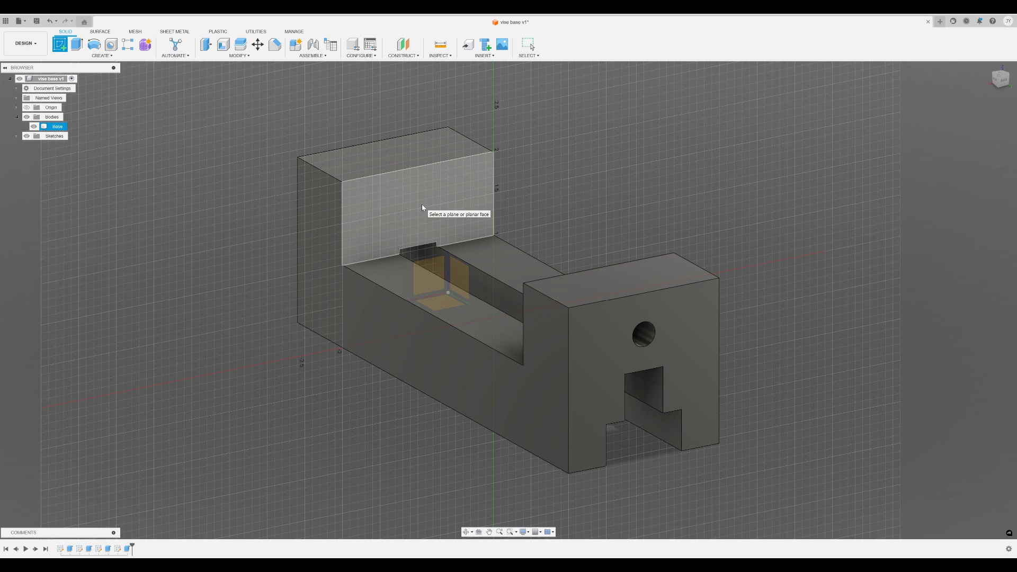
{"action": "left_click", "coordinate": [421, 205]}
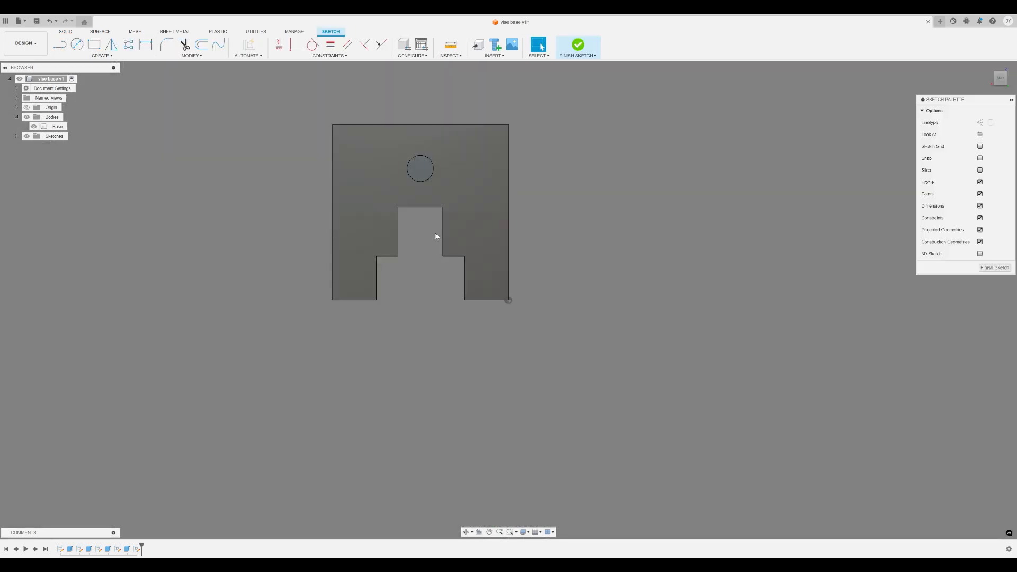
{"action": "middle_click_drag", "start_coordinate": [239, 248], "coordinate": [261, 264], "text": "shift"}
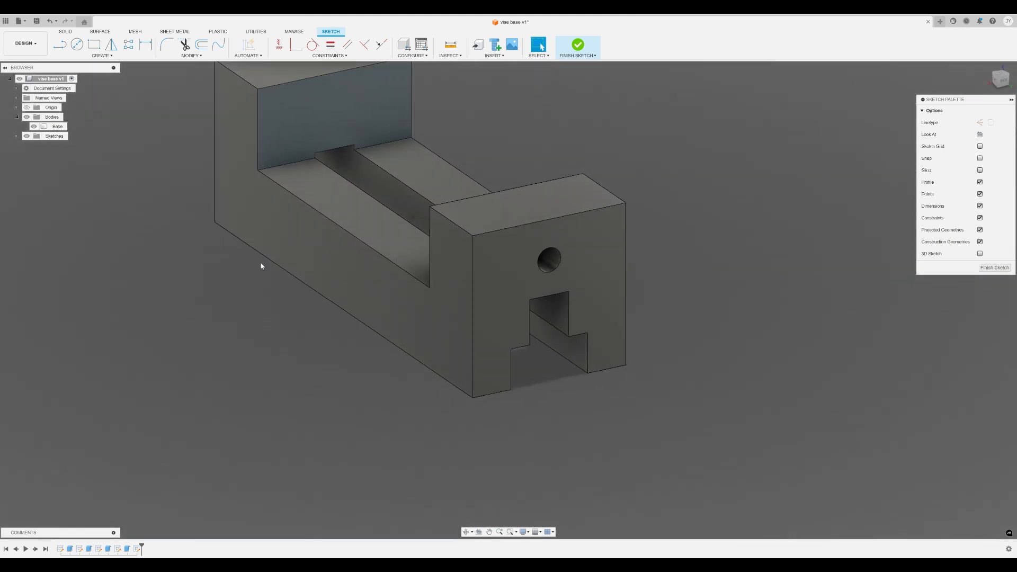
{"action": "left_click", "coordinate": [994, 267]}
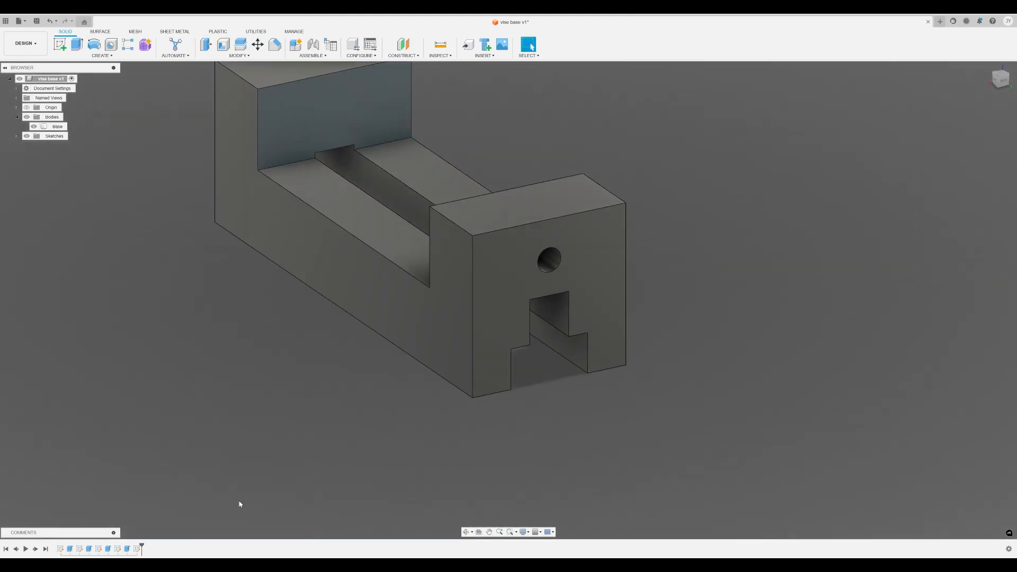
{"action": "left_click", "coordinate": [139, 550]}
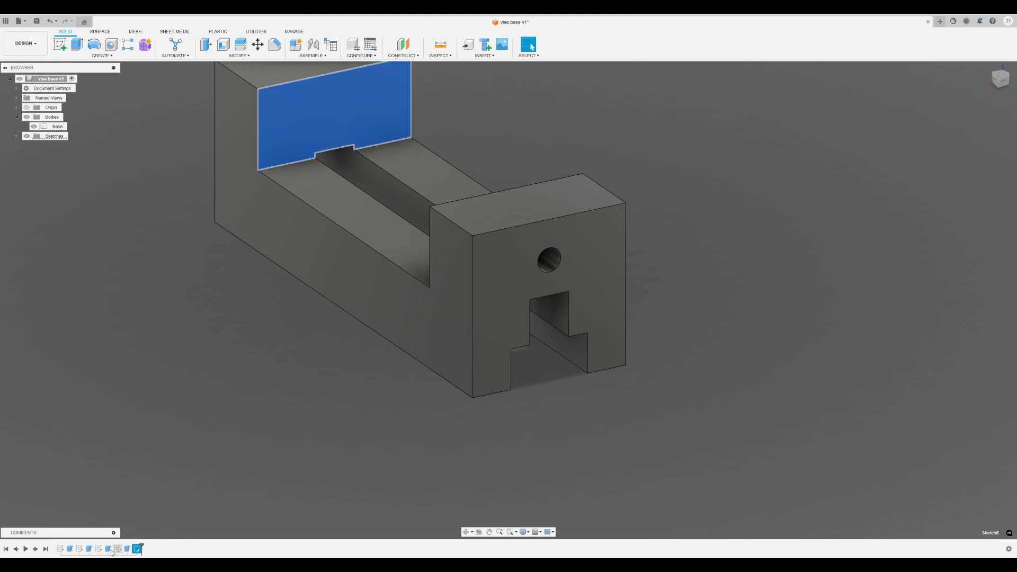
{"action": "right_click", "coordinate": [139, 550]}
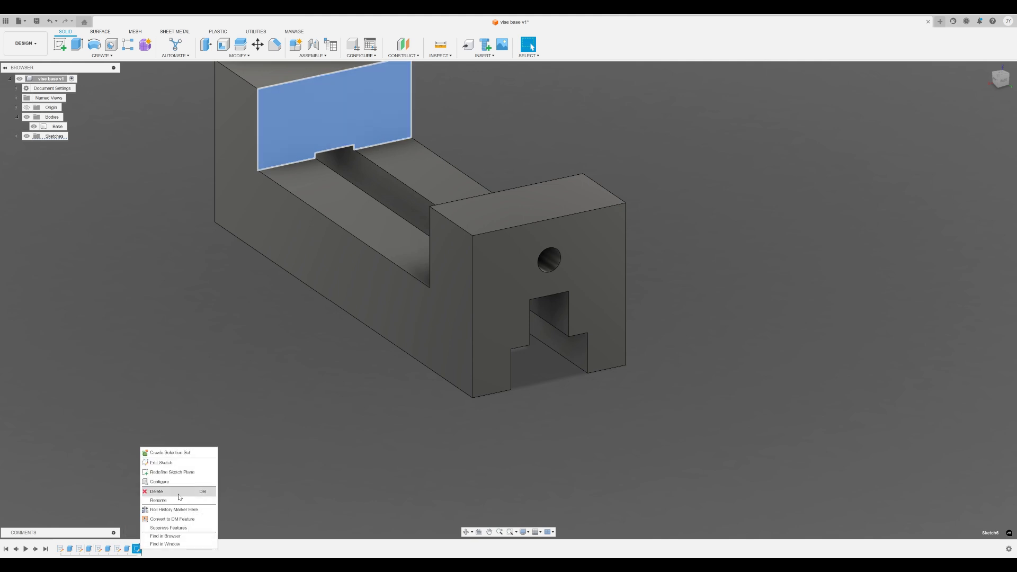
{"action": "left_click", "coordinate": [178, 494]}
Create a section analysis from the end face with the round hole, with the cut plane offset -3.000 in into the base.
{"action": "middle_click_drag", "start_coordinate": [173, 304], "coordinate": [148, 363]}
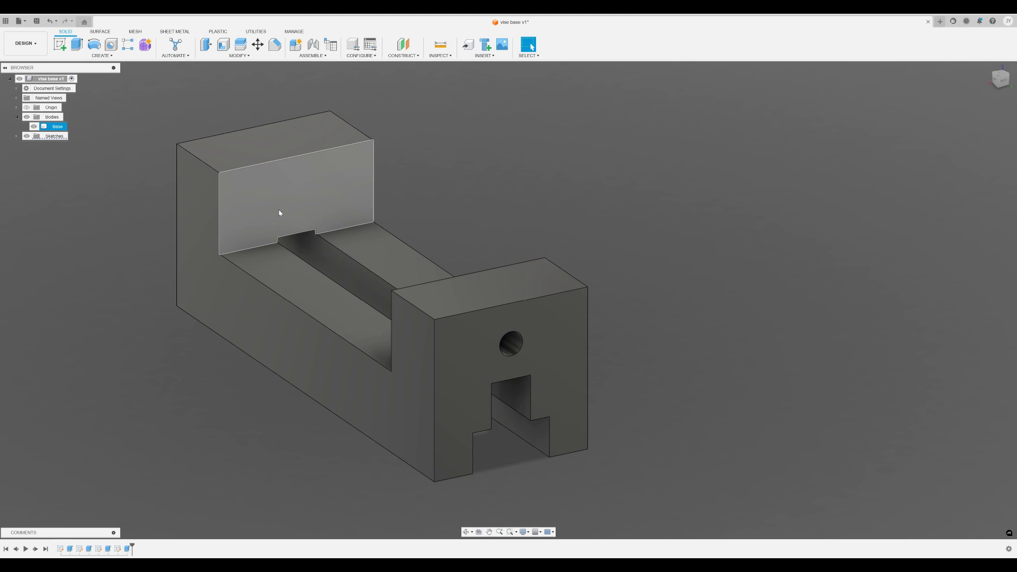
{"action": "left_click", "coordinate": [440, 56]}
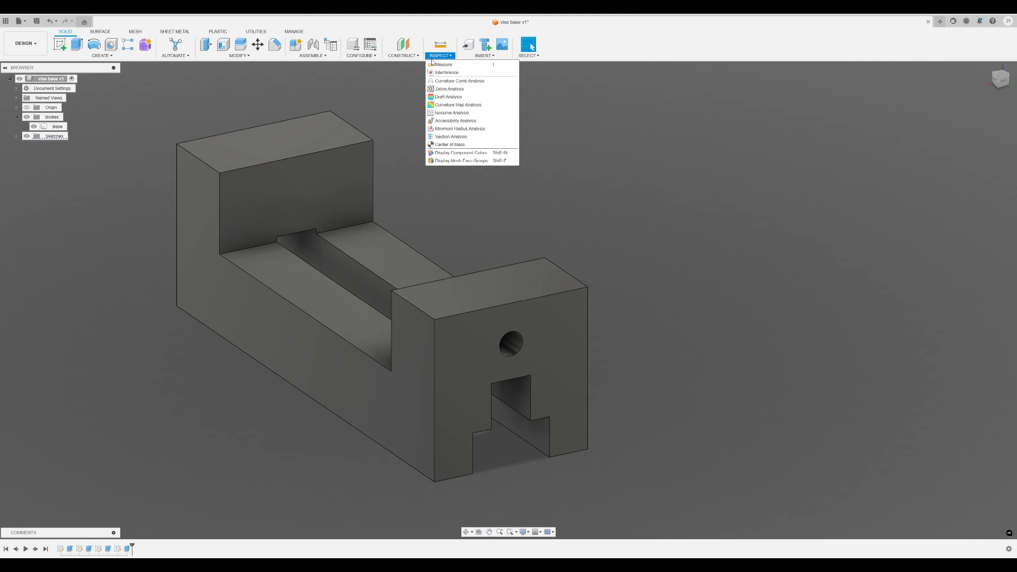
{"action": "left_click", "coordinate": [469, 137]}
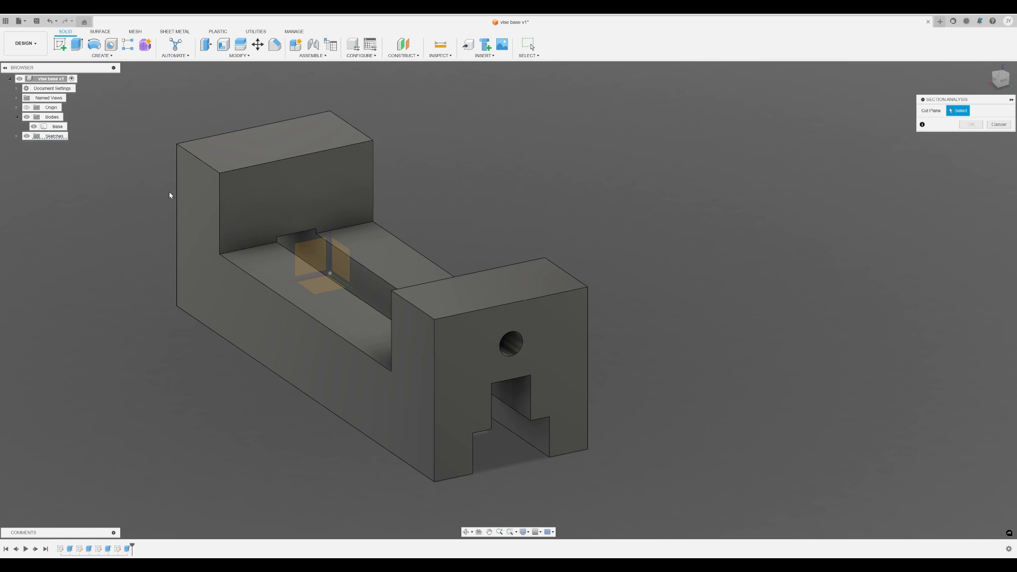
{"action": "middle_click_drag", "start_coordinate": [645, 345], "coordinate": [644, 373], "text": "shift"}
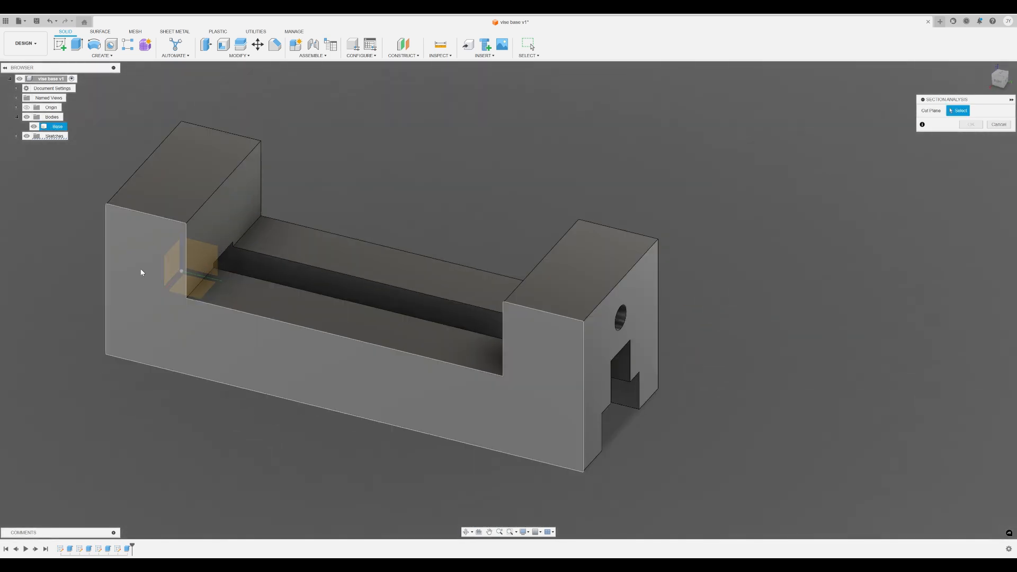
{"action": "middle_click_drag", "start_coordinate": [132, 289], "coordinate": [188, 282], "text": "shift"}
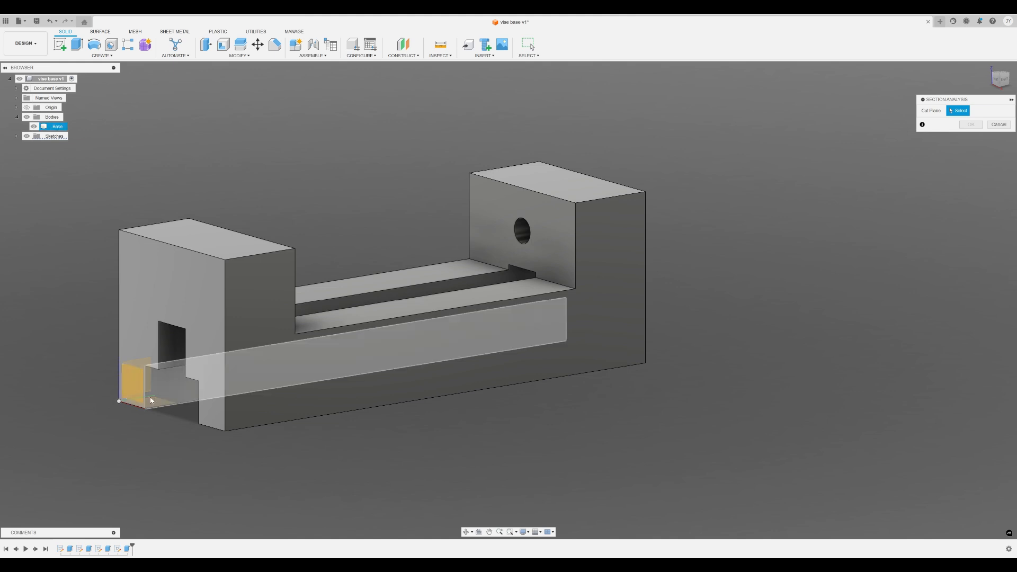
{"action": "middle_click_drag", "start_coordinate": [586, 311], "coordinate": [530, 317], "text": "shift"}
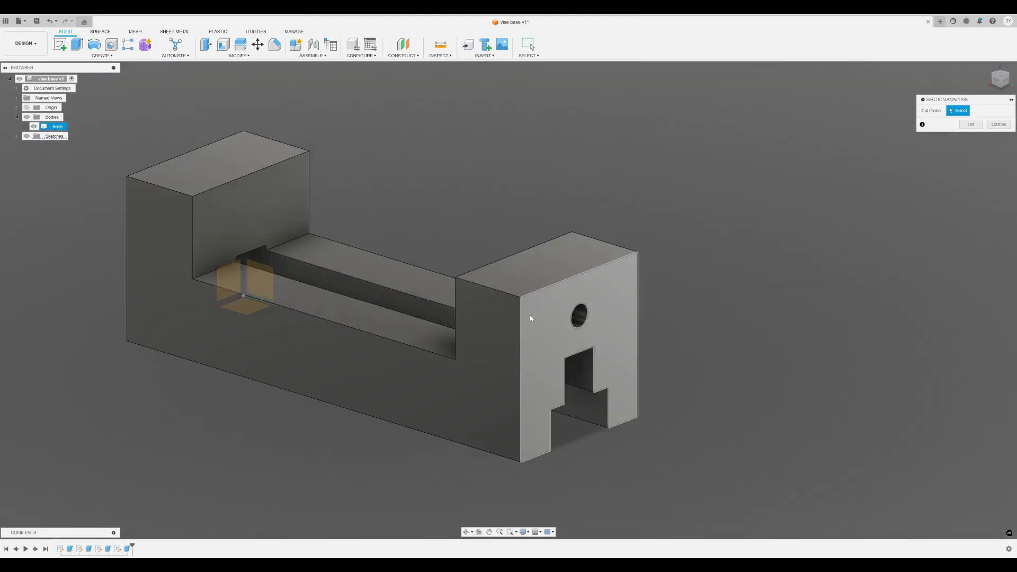
{"action": "left_click", "coordinate": [572, 295]}
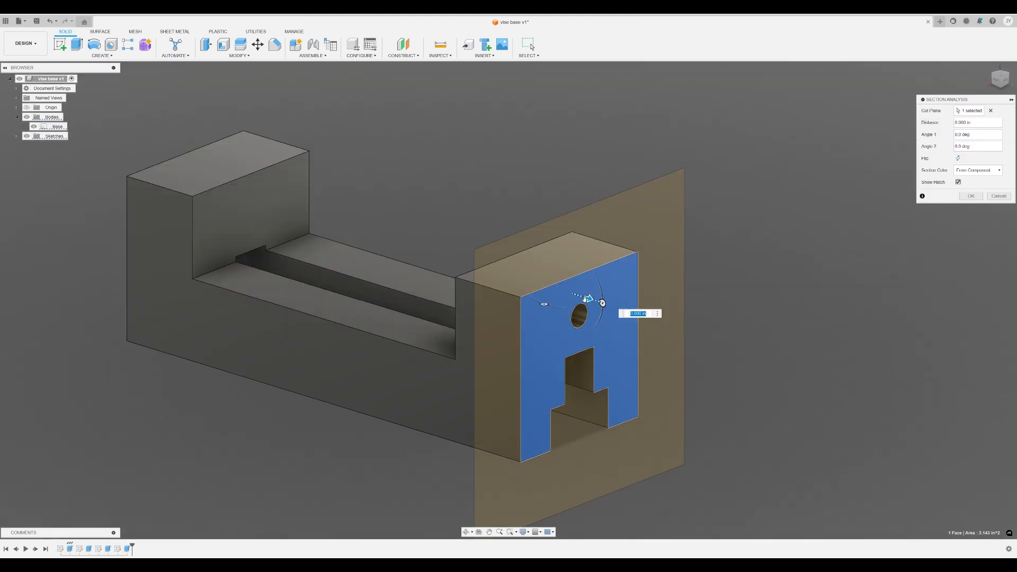
{"action": "mouse_move", "coordinate": [588, 297]}
{"action": "left_mouse_down"}
{"action": "mouse_move", "coordinate": [474, 267]}
{"action": "mouse_move", "coordinate": [549, 287]}
{"action": "mouse_move", "coordinate": [475, 301]}
{"action": "mouse_move", "coordinate": [358, 298]}
{"action": "mouse_move", "coordinate": [398, 300]}
{"action": "left_mouse_up"}
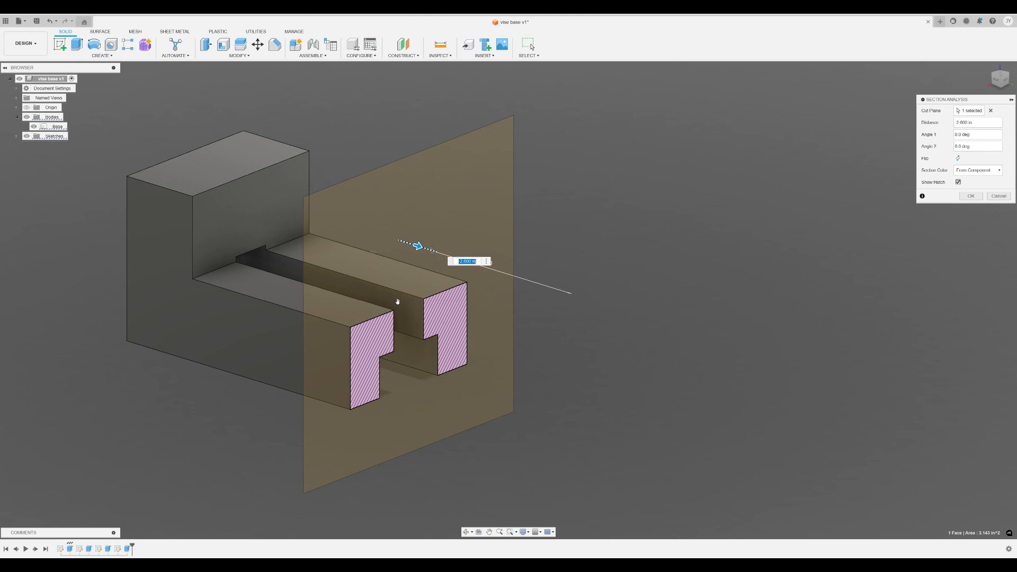
{"action": "left_click_drag", "start_coordinate": [417, 247], "coordinate": [381, 268]}
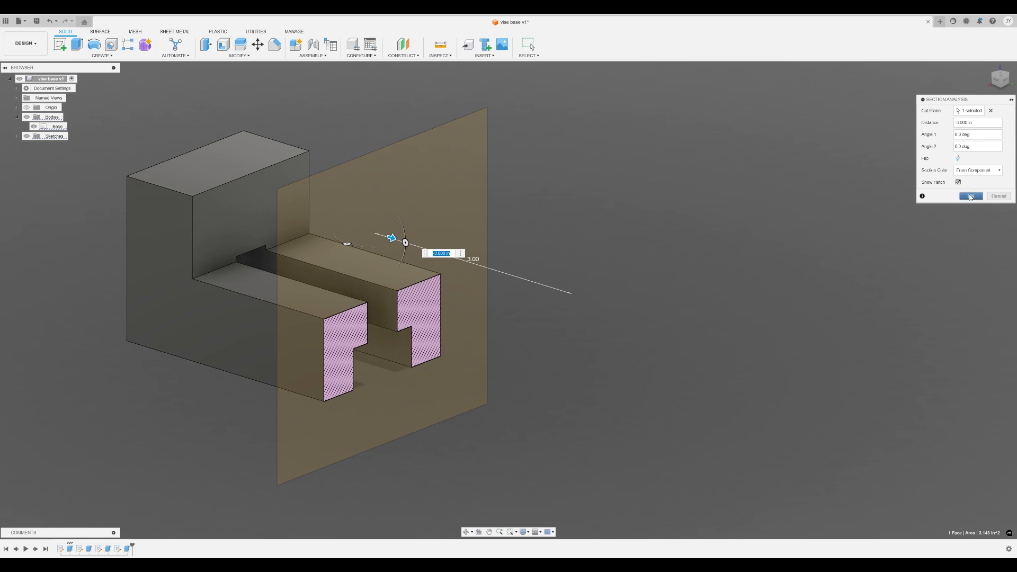
{"action": "left_click_drag", "start_coordinate": [948, 99], "coordinate": [655, 185]}
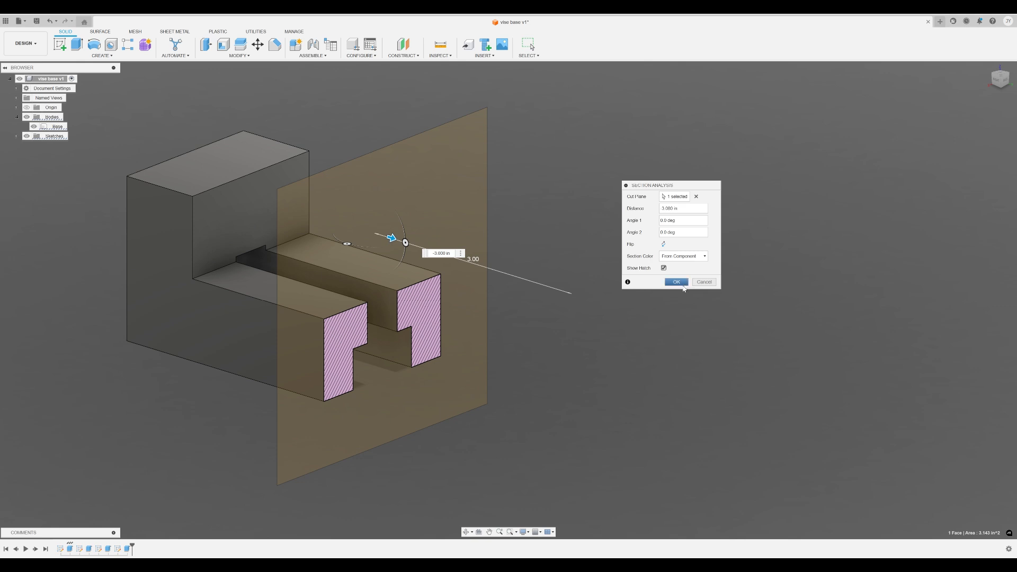
{"action": "left_click", "coordinate": [677, 282]}
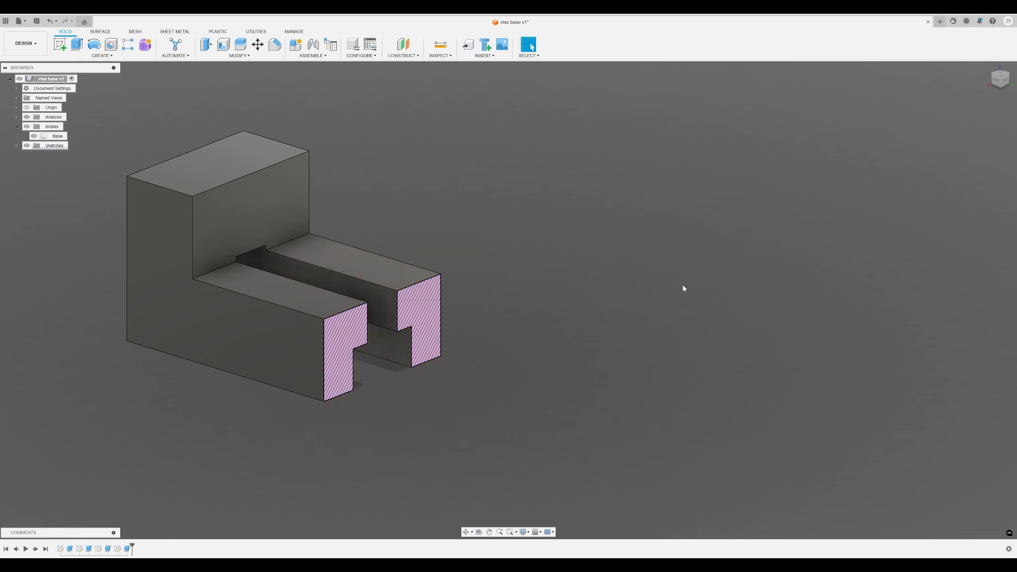
Examine the sectioned base face-on and at an angle, and switch the section analysis display off and back on.
{"action": "left_click", "coordinate": [995, 78]}
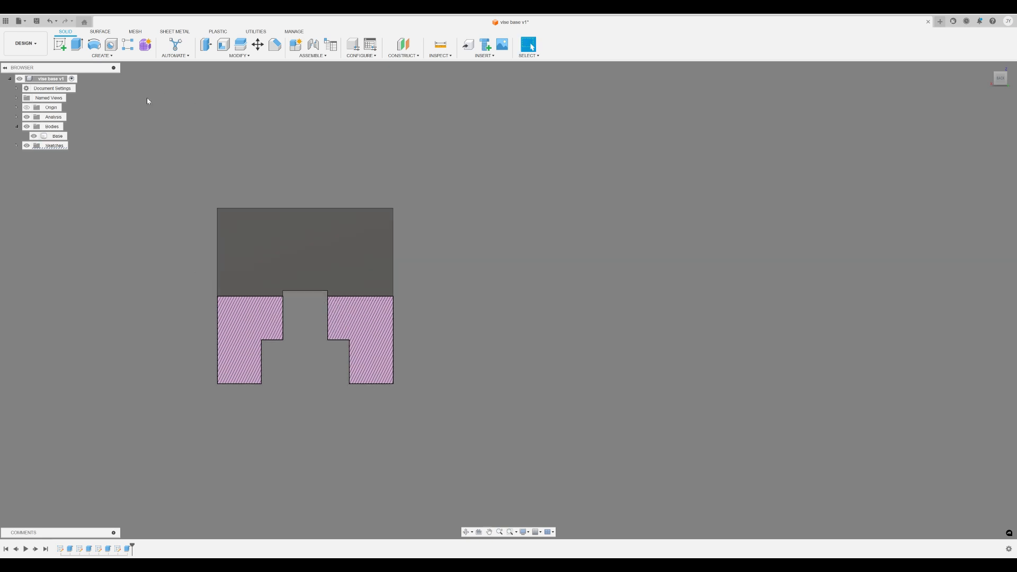
{"action": "middle_click_drag", "start_coordinate": [139, 199], "coordinate": [222, 249], "text": "shift"}
{"action": "middle_click_drag", "start_coordinate": [221, 249], "coordinate": [303, 206]}
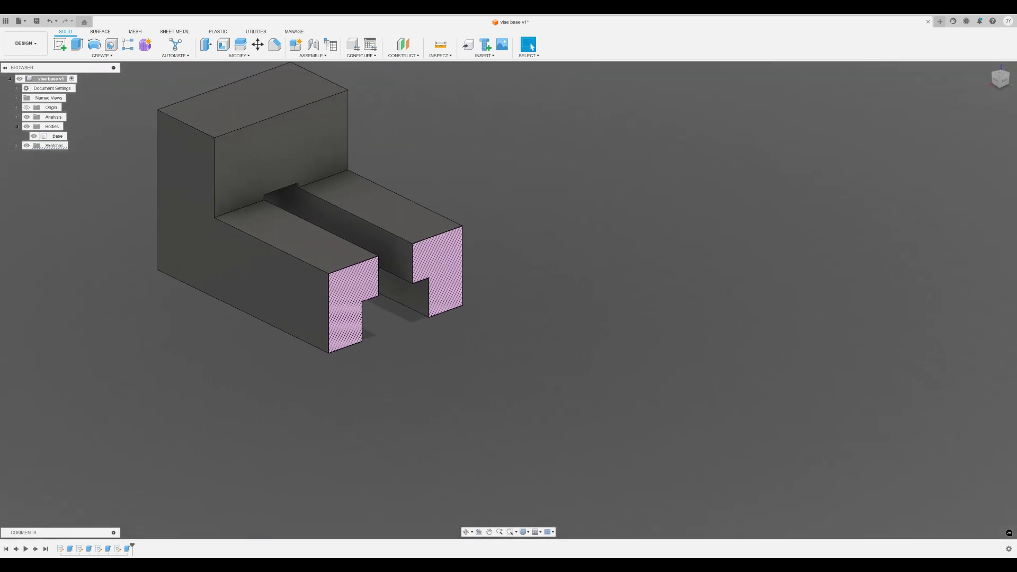
{"action": "left_click", "coordinate": [16, 117]}
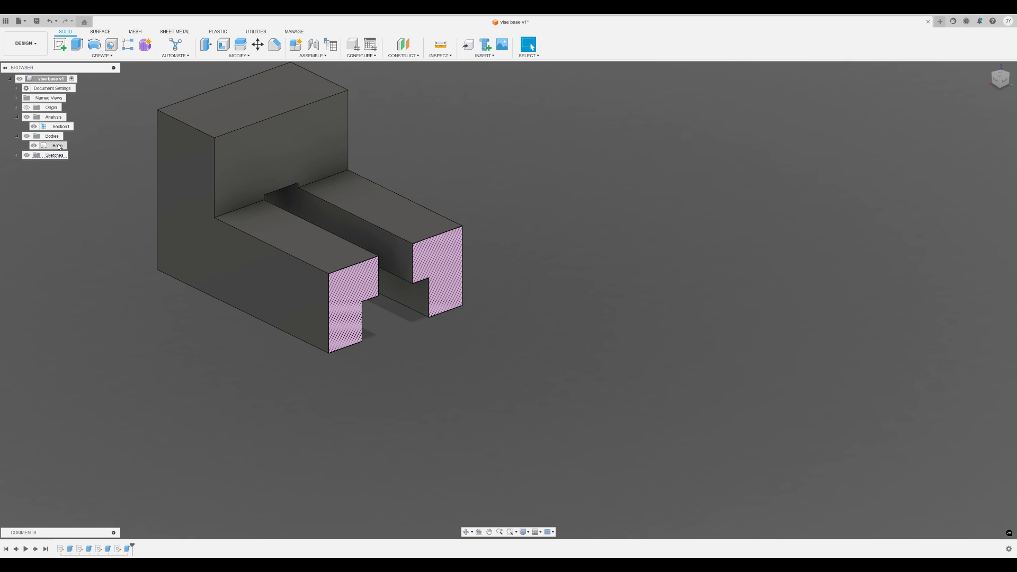
{"action": "left_click", "coordinate": [26, 117]}
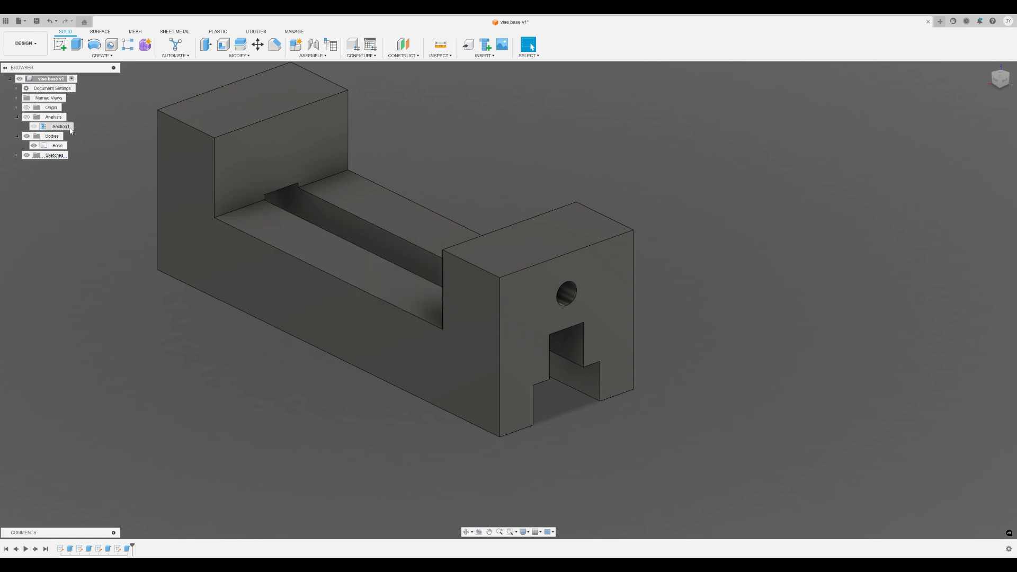
{"action": "left_click", "coordinate": [27, 117]}
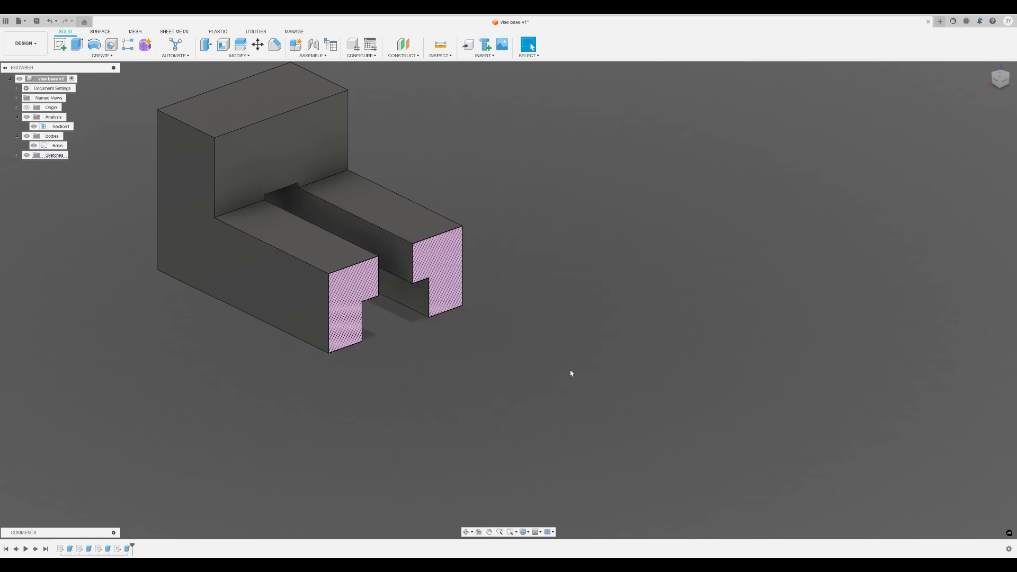
Start a new sketch on the inner vertical jaw face of the sectioned base.
{"action": "middle_click_drag", "start_coordinate": [523, 359], "coordinate": [501, 351], "text": "shift"}
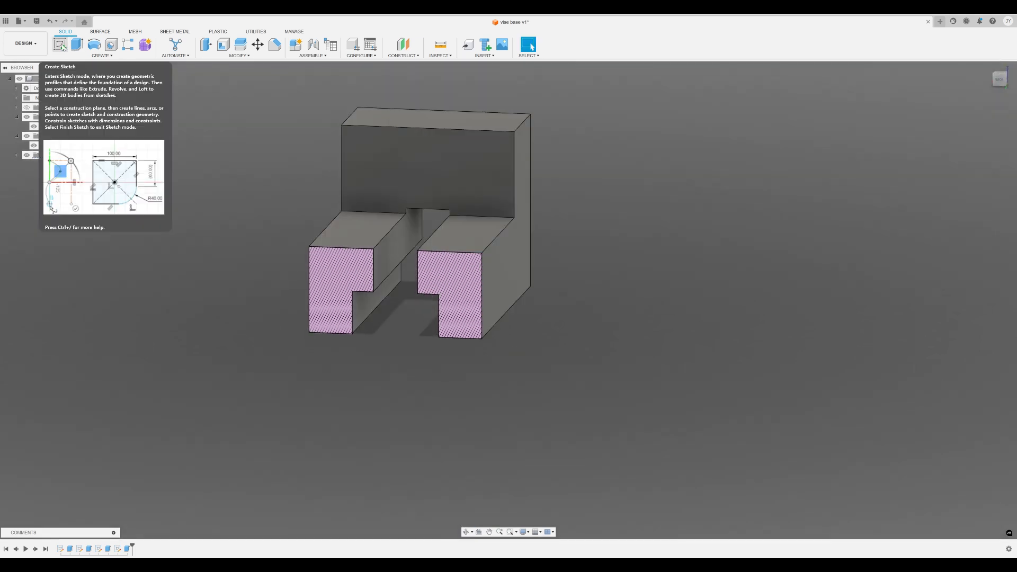
{"action": "left_click", "coordinate": [60, 46]}
{"action": "left_click", "coordinate": [467, 185]}
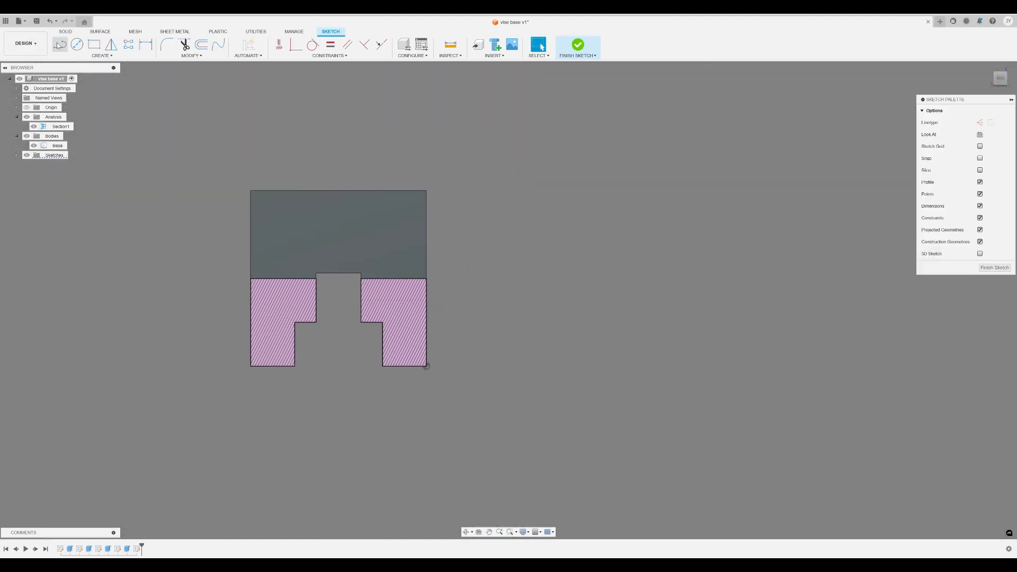
Draw lines along the jaw face's top edge, both 1 in sides and both rail tops, ending the left rail line slightly inside the slot.
{"action": "left_click", "coordinate": [60, 45]}
{"action": "scroll", "coordinate": [317, 177], "scroll_direction": "up", "scroll_amount": 3}
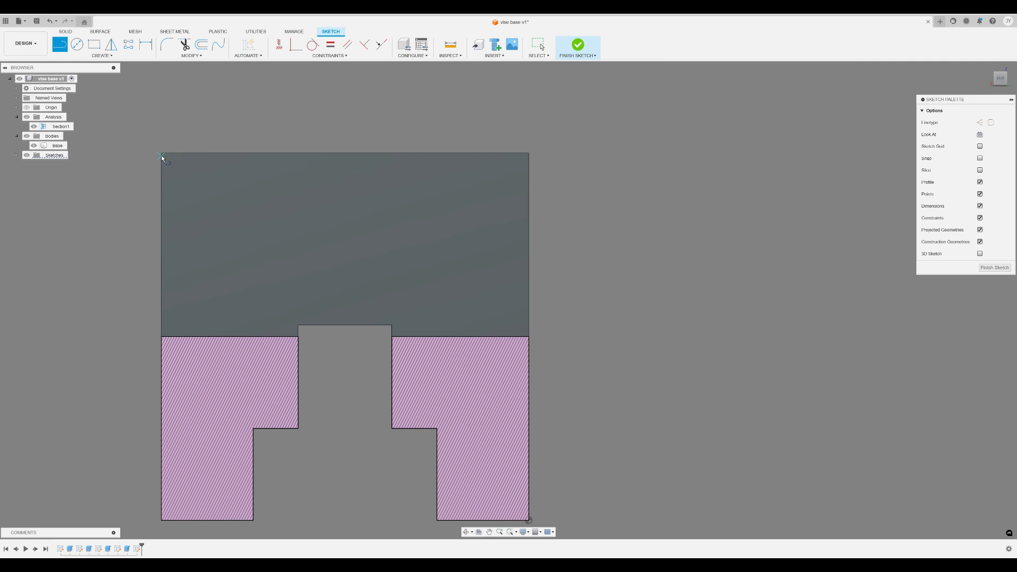
{"action": "left_click", "coordinate": [161, 153]}
{"action": "left_click", "coordinate": [528, 154]}
{"action": "left_click", "coordinate": [528, 337]}
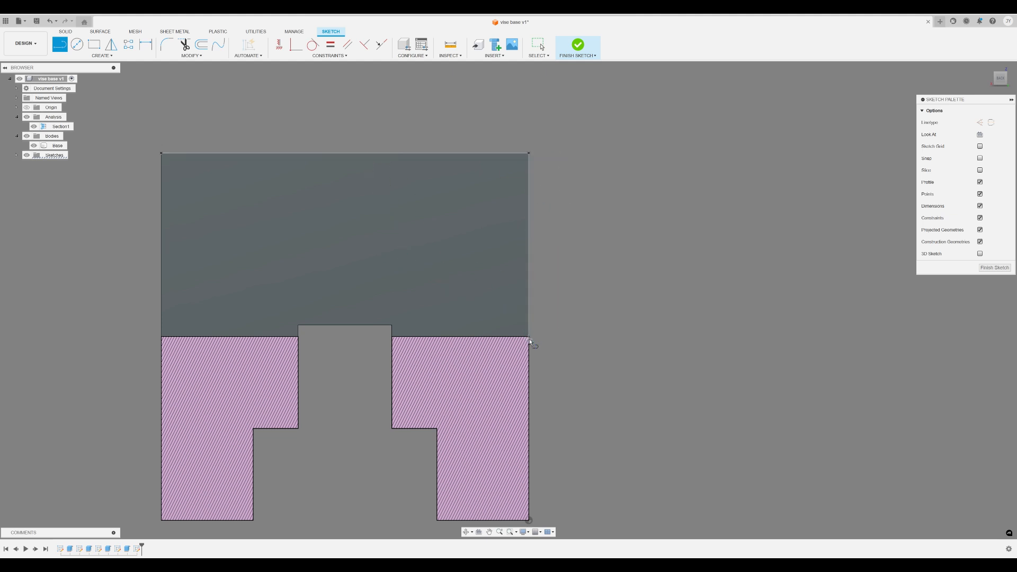
{"action": "left_click", "coordinate": [394, 337]}
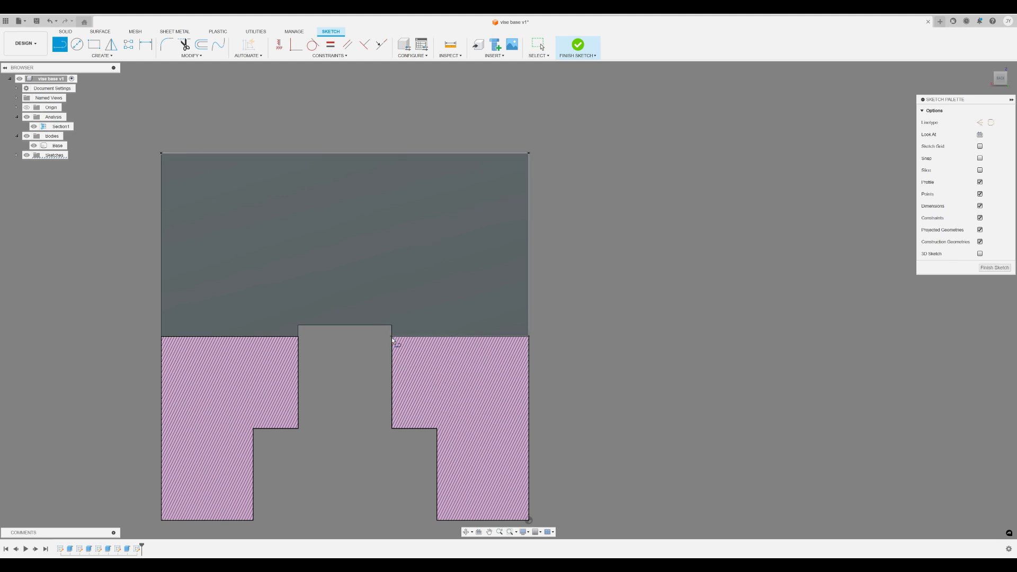
{"action": "left_click", "coordinate": [161, 154]}
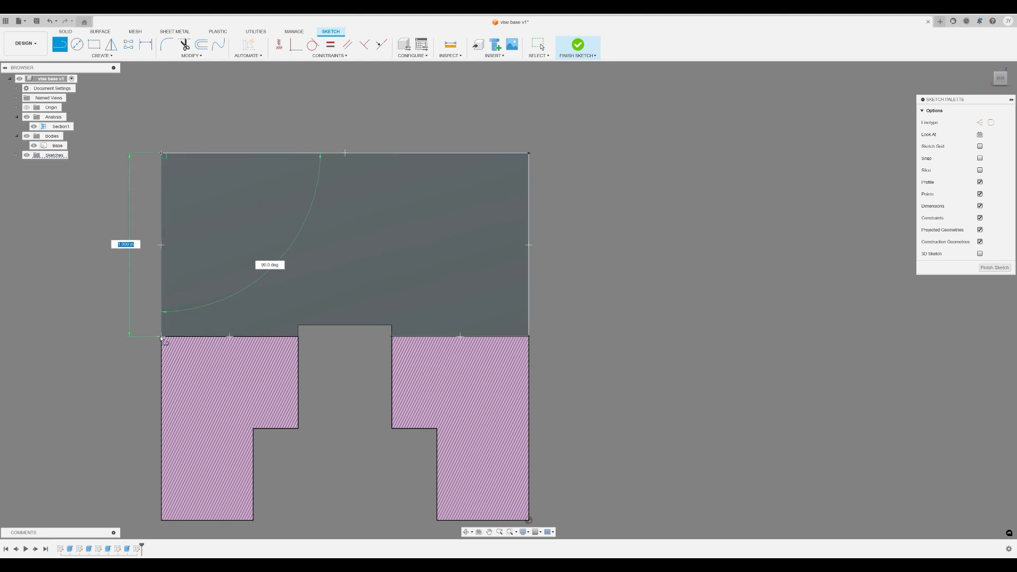
{"action": "left_click", "coordinate": [161, 337]}
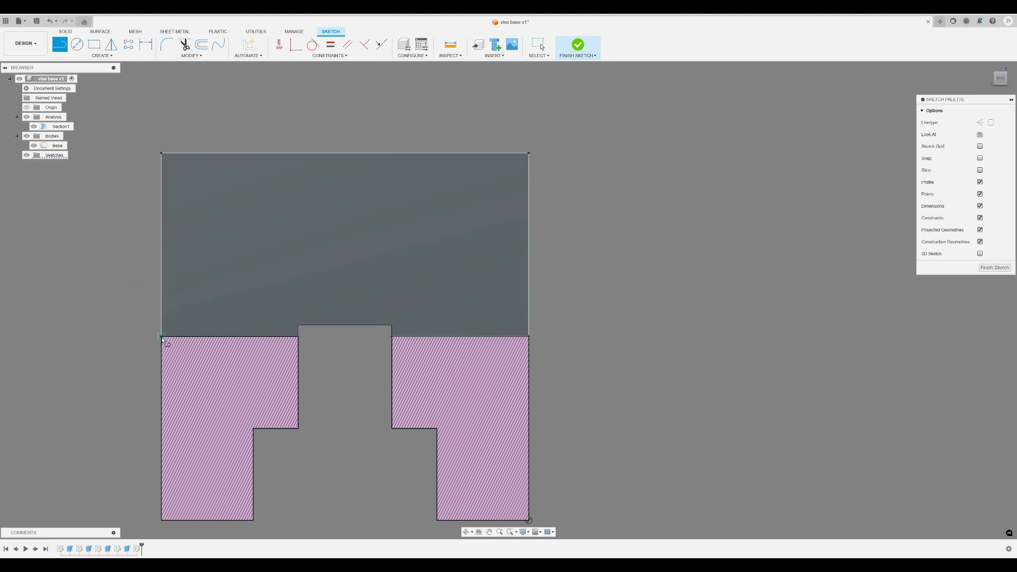
{"action": "left_click", "coordinate": [301, 337]}
Trim away the sketch line along the top of the right rail.
{"action": "scroll", "coordinate": [339, 333], "scroll_direction": "up", "scroll_amount": 5}
{"action": "key", "text": "Escape"}
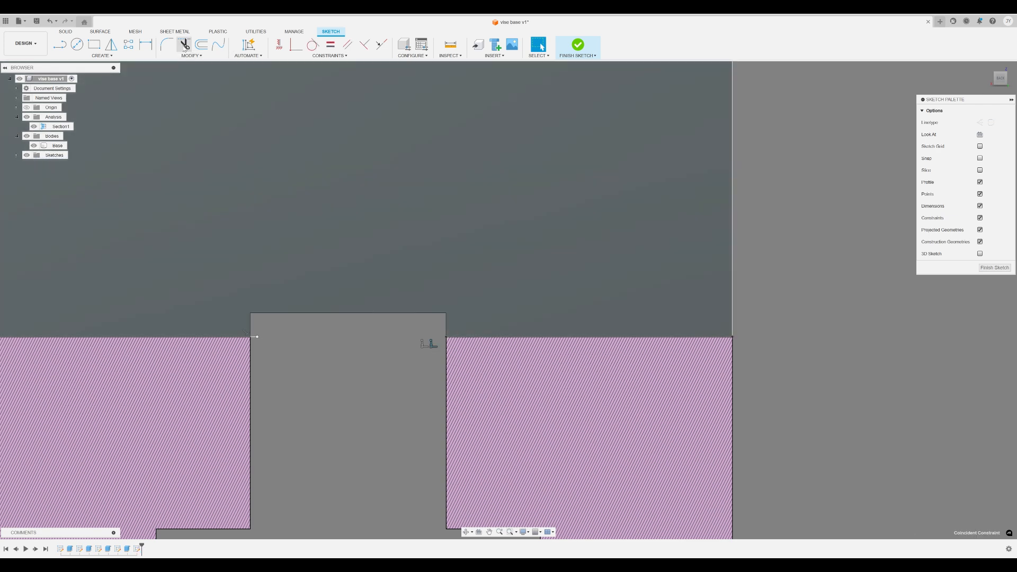
{"action": "left_click", "coordinate": [184, 45]}
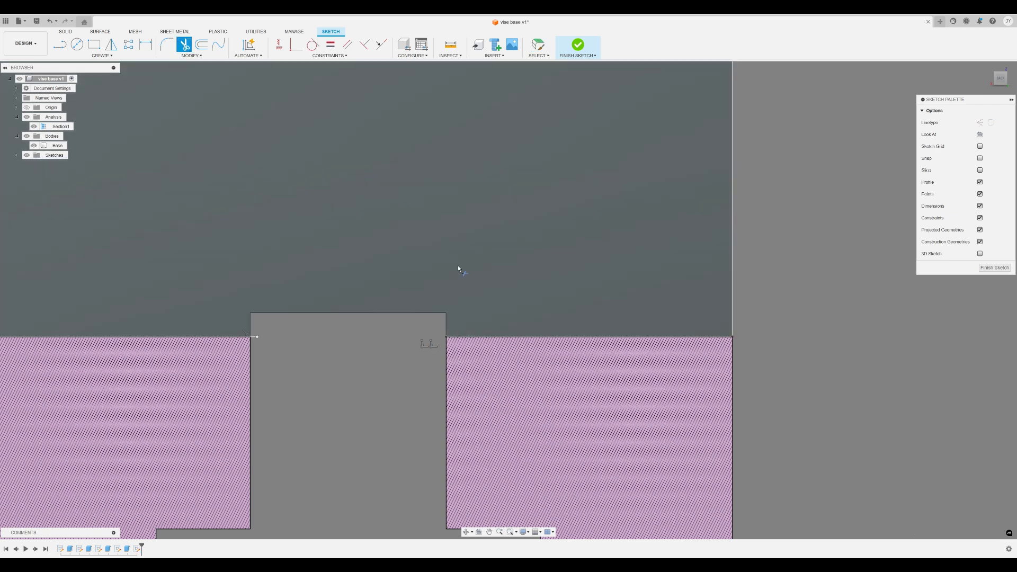
{"action": "left_click", "coordinate": [496, 337]}
{"action": "scroll", "coordinate": [362, 313], "scroll_direction": "down", "scroll_amount": 2}
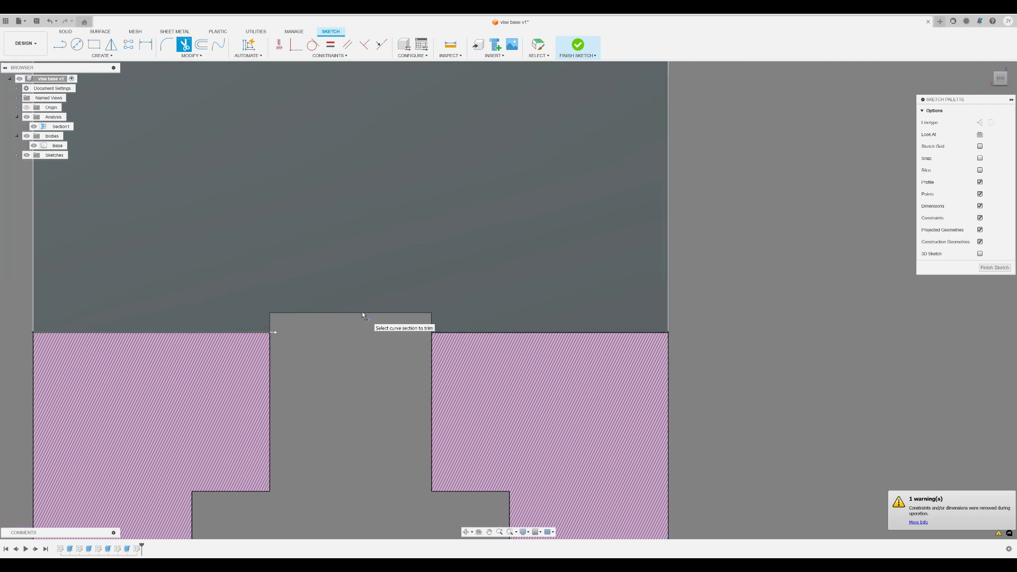
Draw a right shoulder line about 0.77 in long into the slot, then a tongue outline reaching below the rail ledges and back to the left shoulder.
{"action": "left_click", "coordinate": [60, 44]}
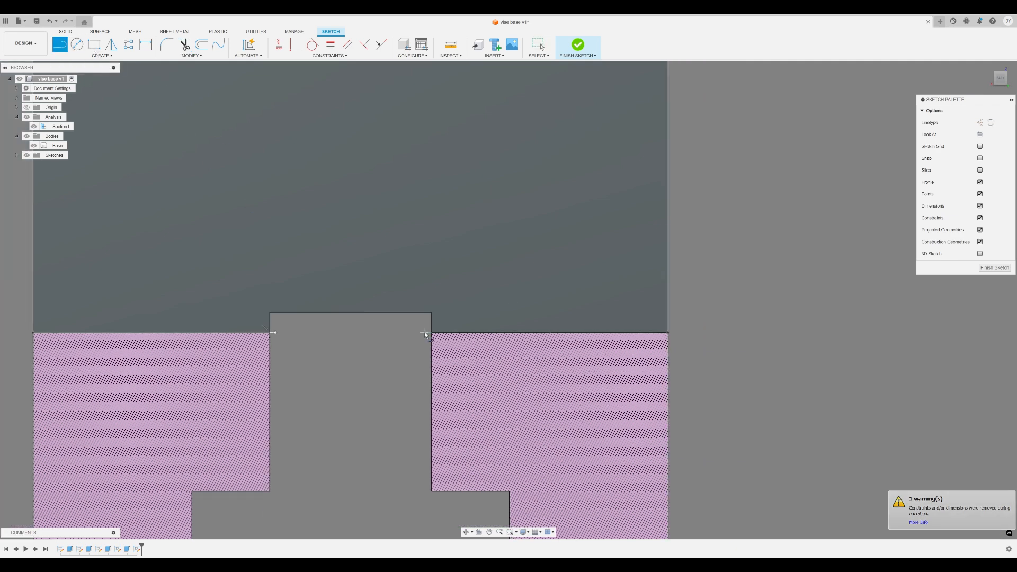
{"action": "left_click", "coordinate": [668, 333]}
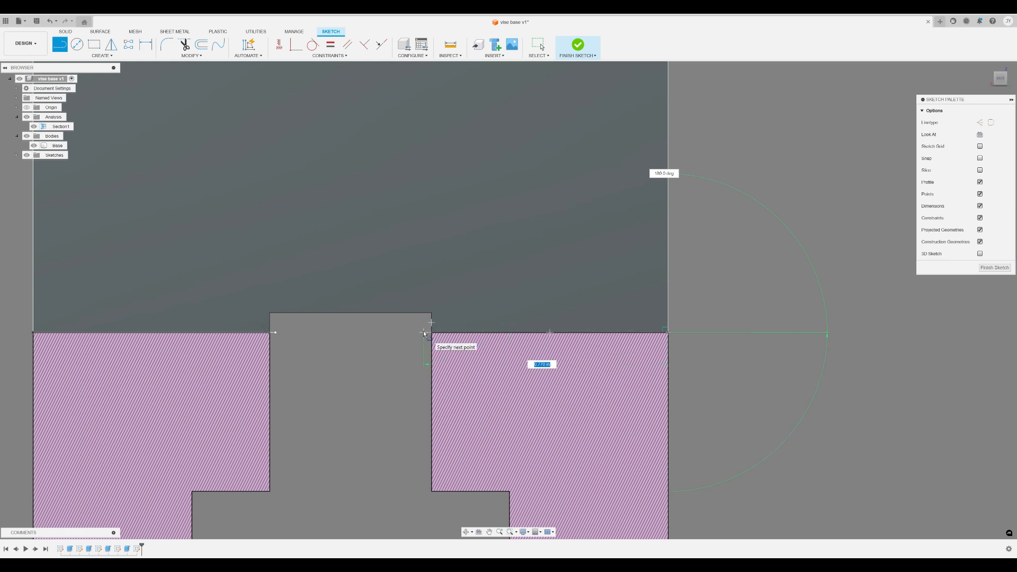
{"action": "left_click", "coordinate": [424, 333]}
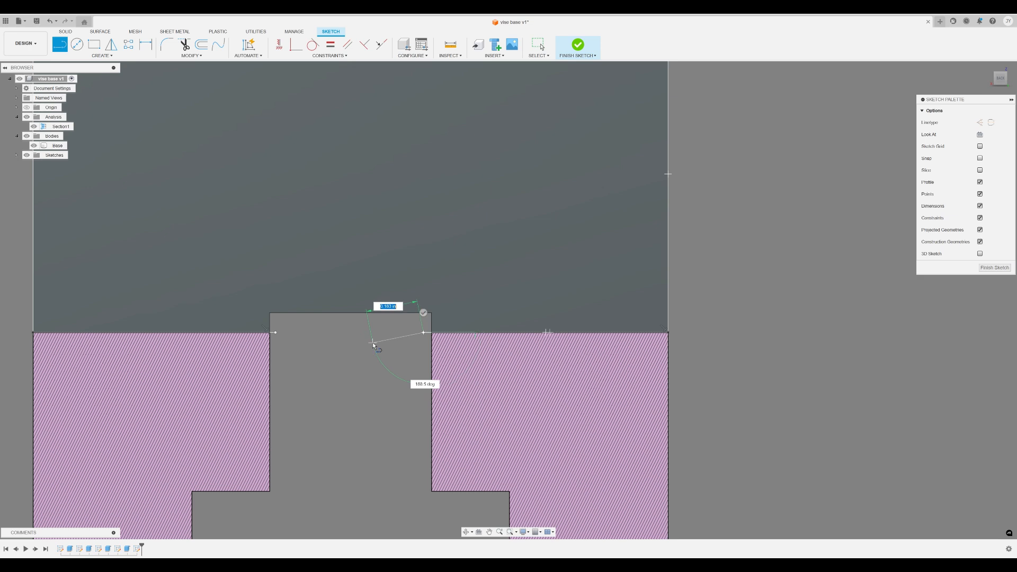
{"action": "left_click", "coordinate": [426, 499]}
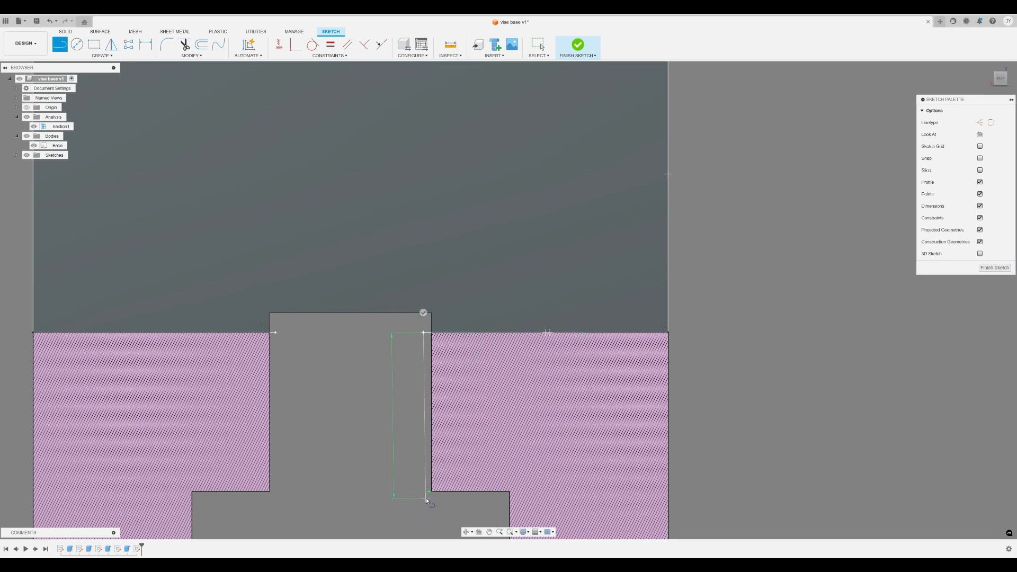
{"action": "left_click", "coordinate": [289, 498]}
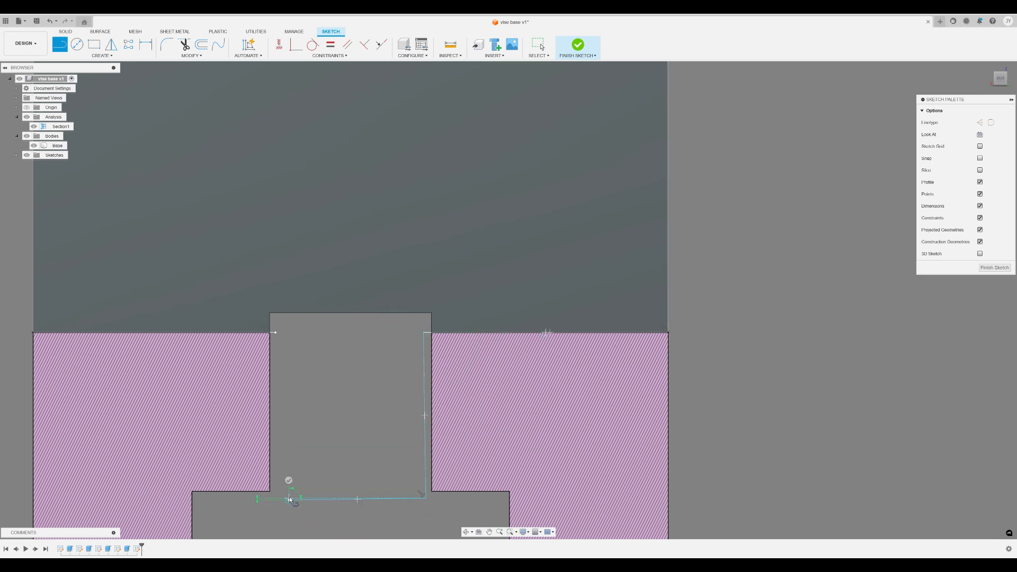
{"action": "left_click", "coordinate": [275, 332]}
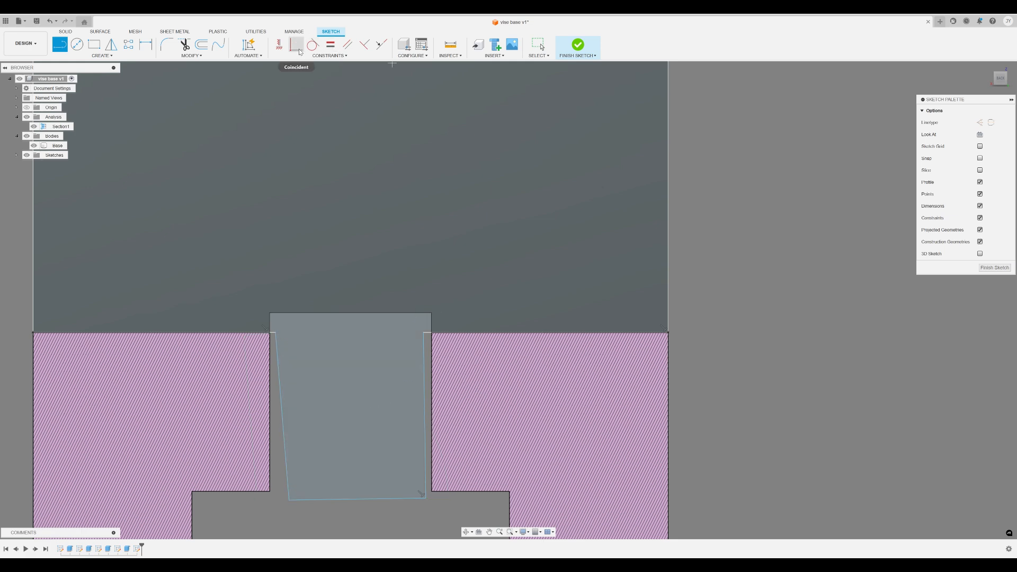
Constrain the tongue's left side to vertical and set the width of its bottom edge to 0.5 in.
{"action": "left_click", "coordinate": [281, 48]}
{"action": "left_click", "coordinate": [280, 401]}
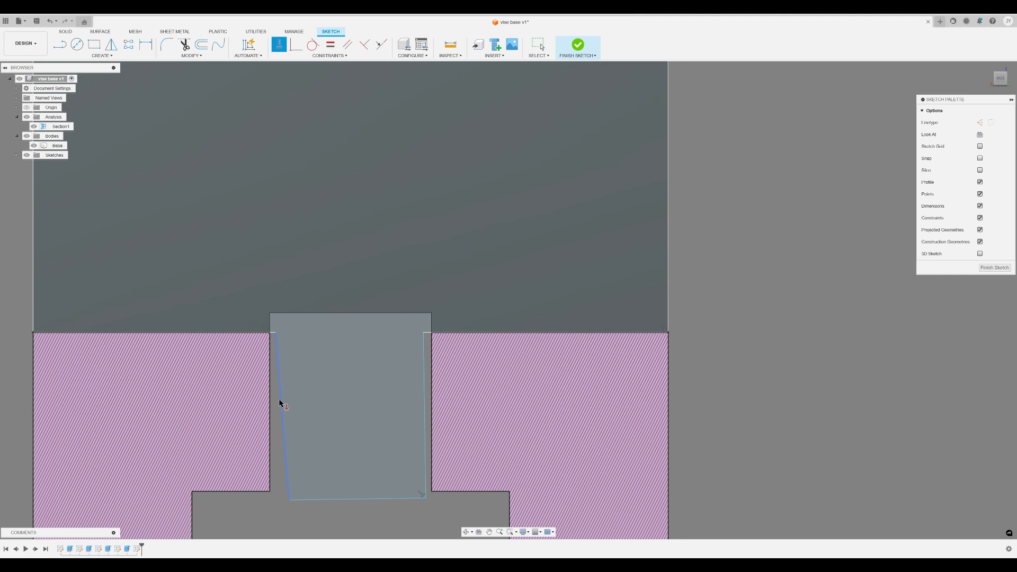
{"action": "middle_click_drag", "start_coordinate": [581, 411], "coordinate": [515, 376]}
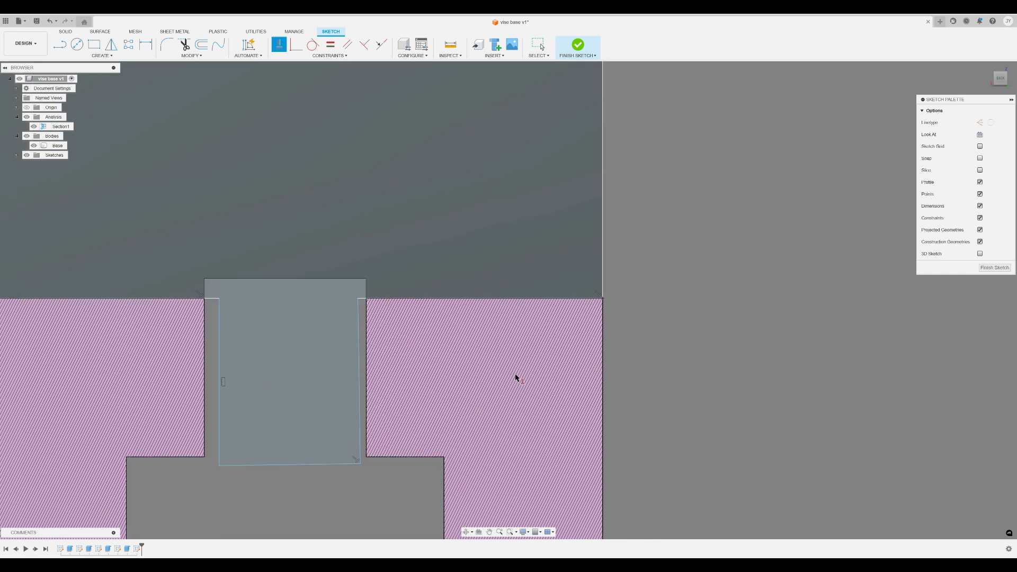
{"action": "scroll", "coordinate": [291, 370], "scroll_direction": "up", "scroll_amount": 3}
{"action": "middle_click_drag", "start_coordinate": [291, 371], "coordinate": [278, 301]}
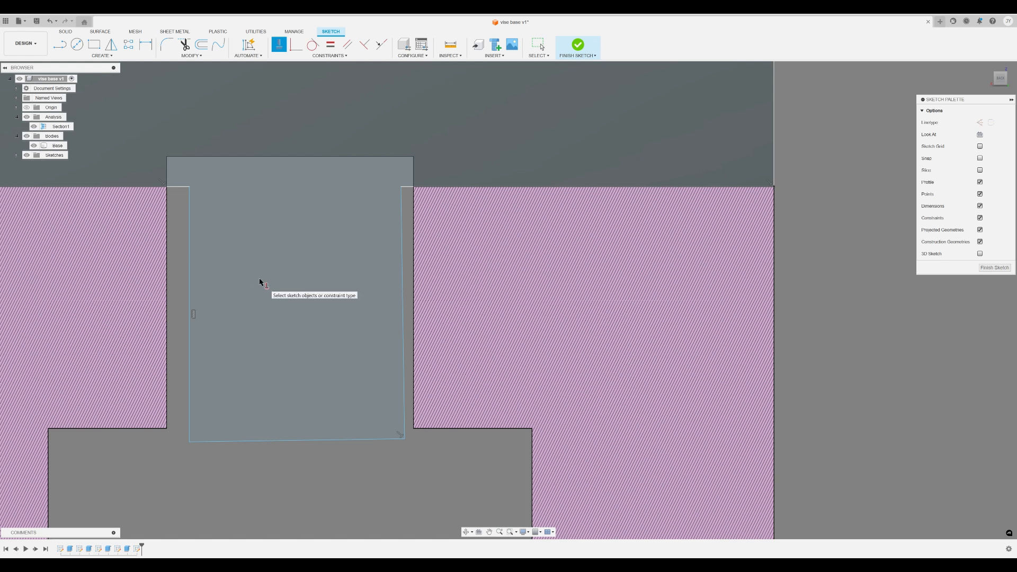
{"action": "left_click", "coordinate": [149, 48]}
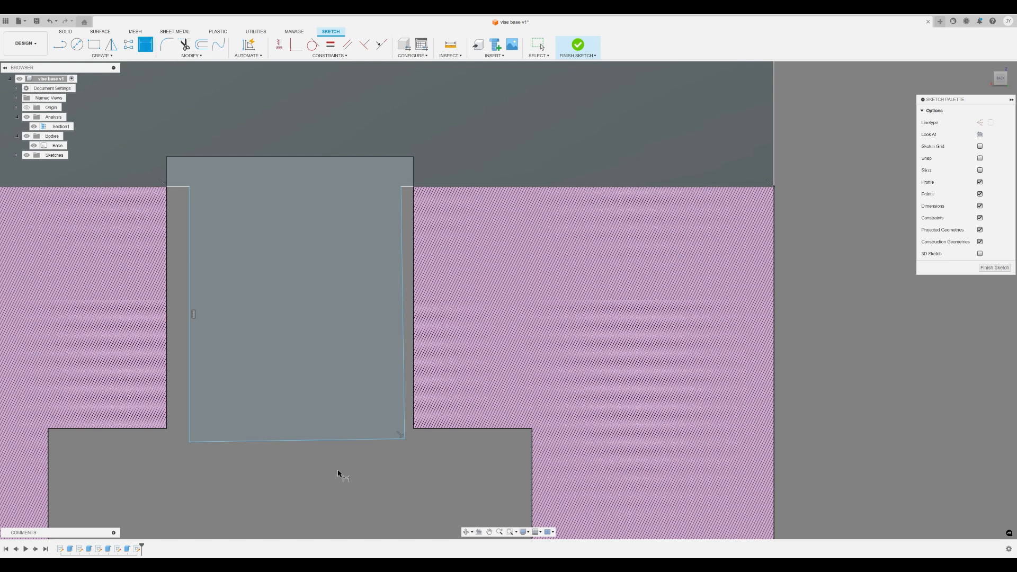
{"action": "left_click", "coordinate": [313, 440]}
{"action": "left_click", "coordinate": [303, 465]}
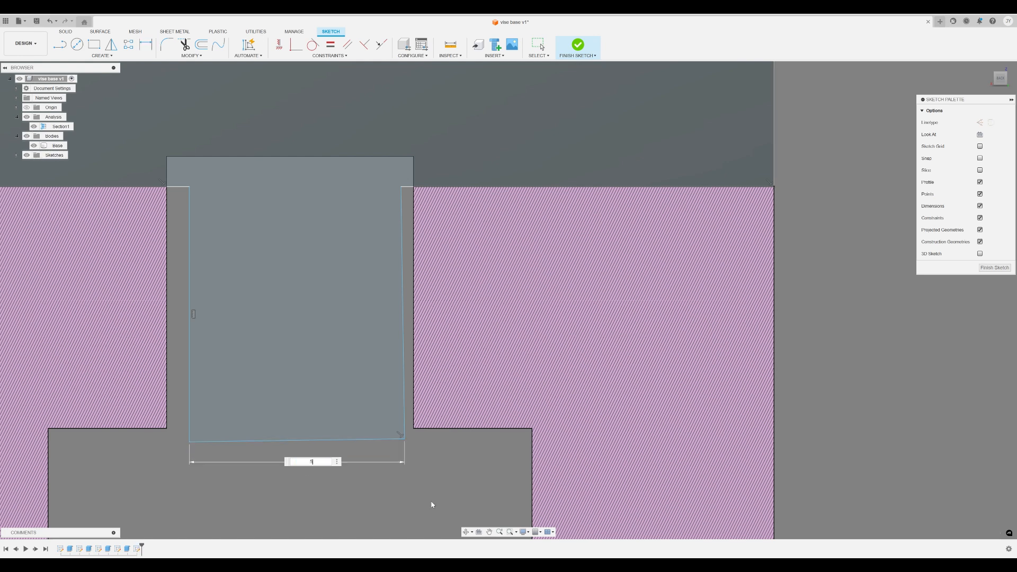
{"action": "type", "text": ".5"}
{"action": "key", "text": "Return"}
{"action": "key", "text": "Escape"}
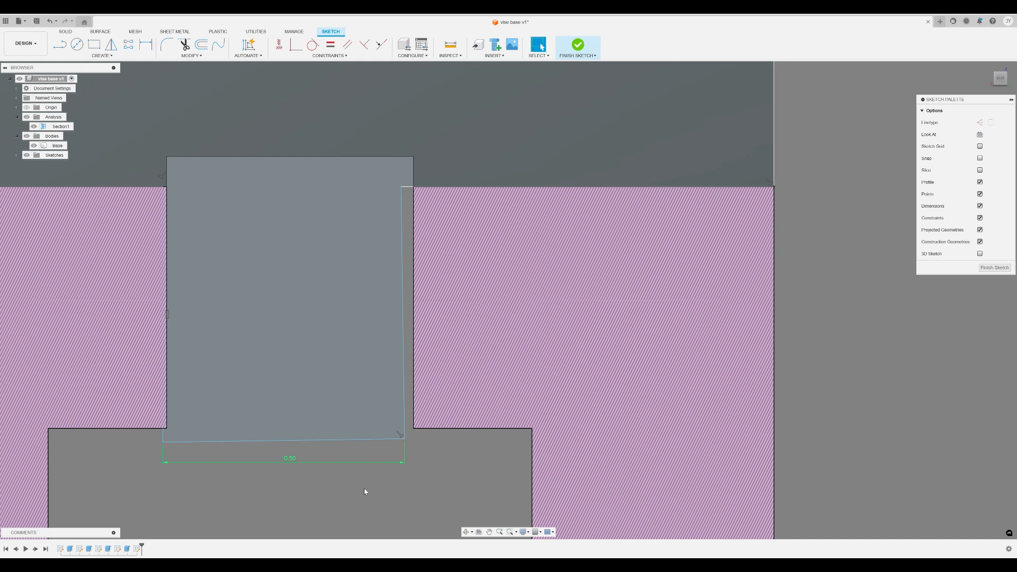
{"action": "left_click", "coordinate": [299, 442]}
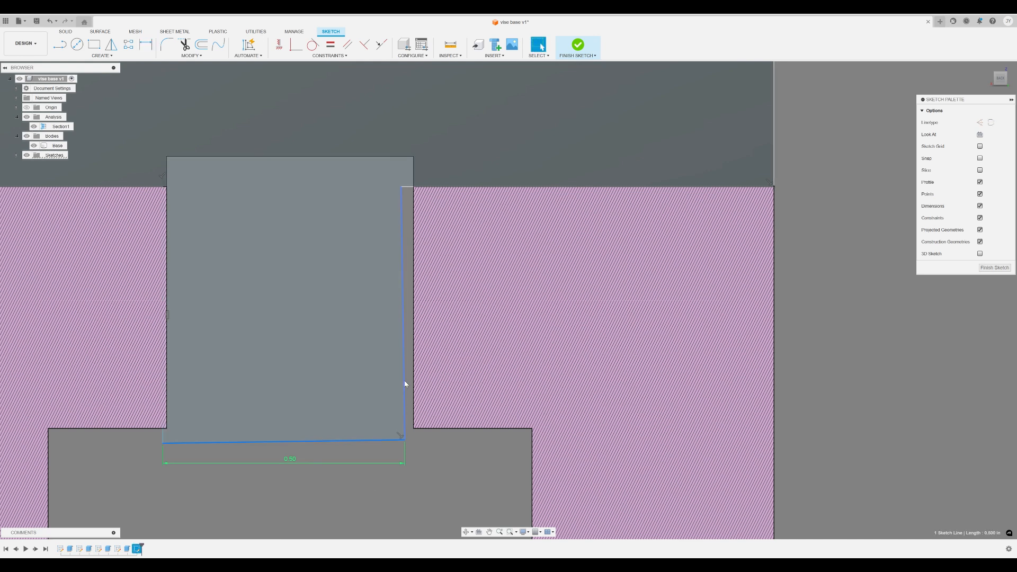
{"action": "key", "text": "Escape"}
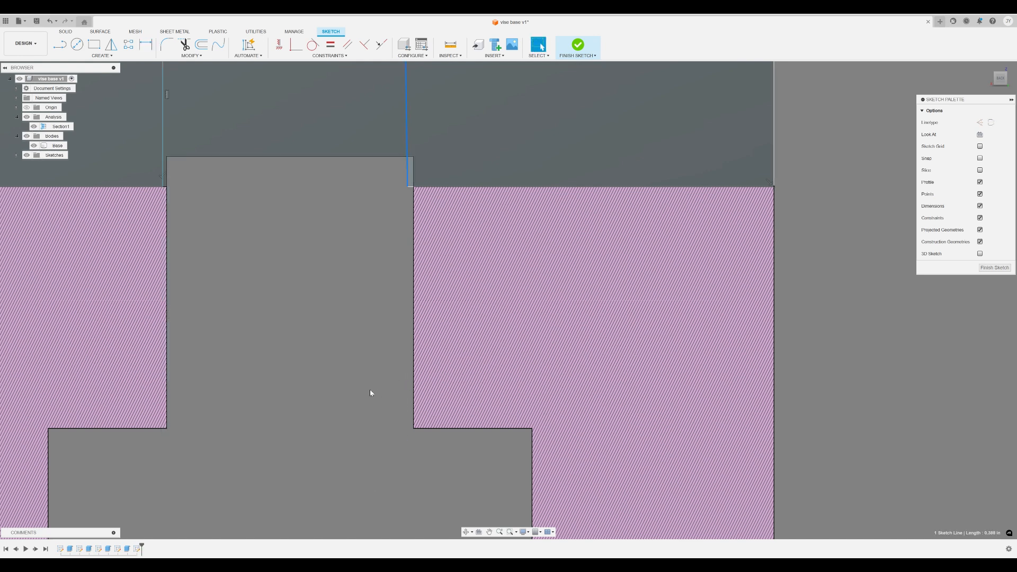
{"action": "left_click", "coordinate": [370, 393]}
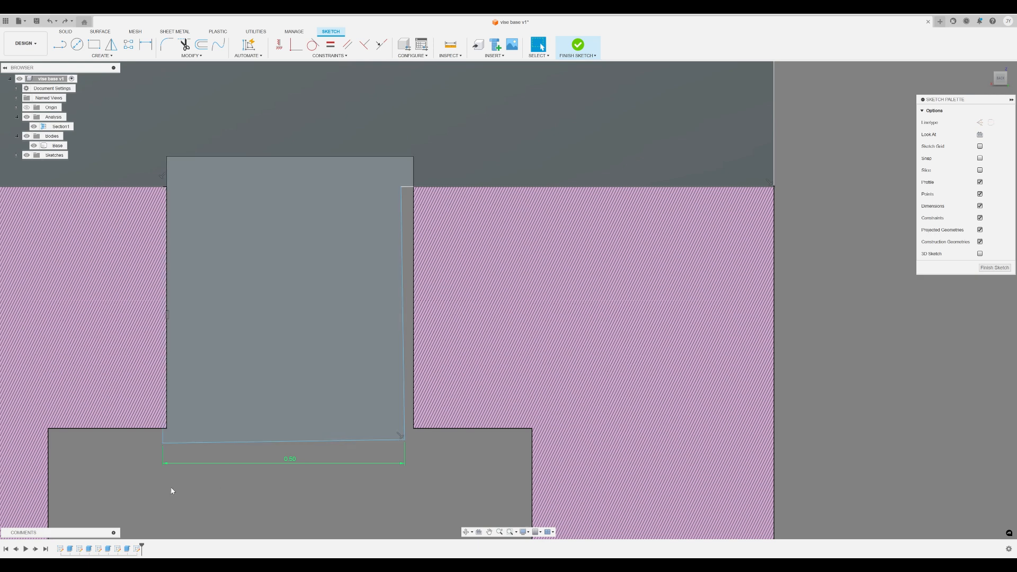
Measure the length of the slot's top edge.
{"action": "scroll", "coordinate": [175, 491], "scroll_direction": "down", "scroll_amount": 2}
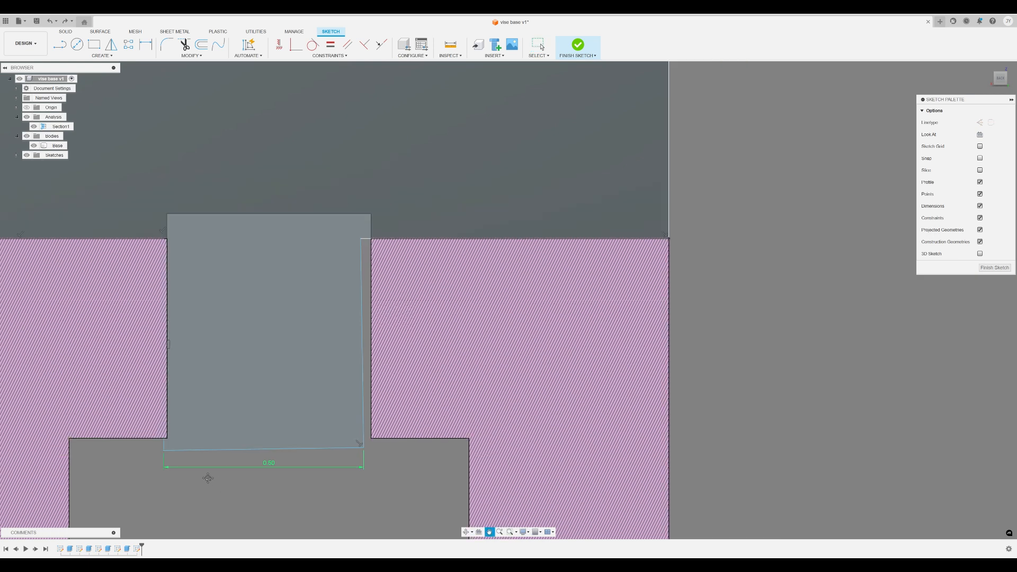
{"action": "middle_click_drag", "start_coordinate": [256, 431], "coordinate": [211, 431]}
{"action": "key", "text": "Escape"}
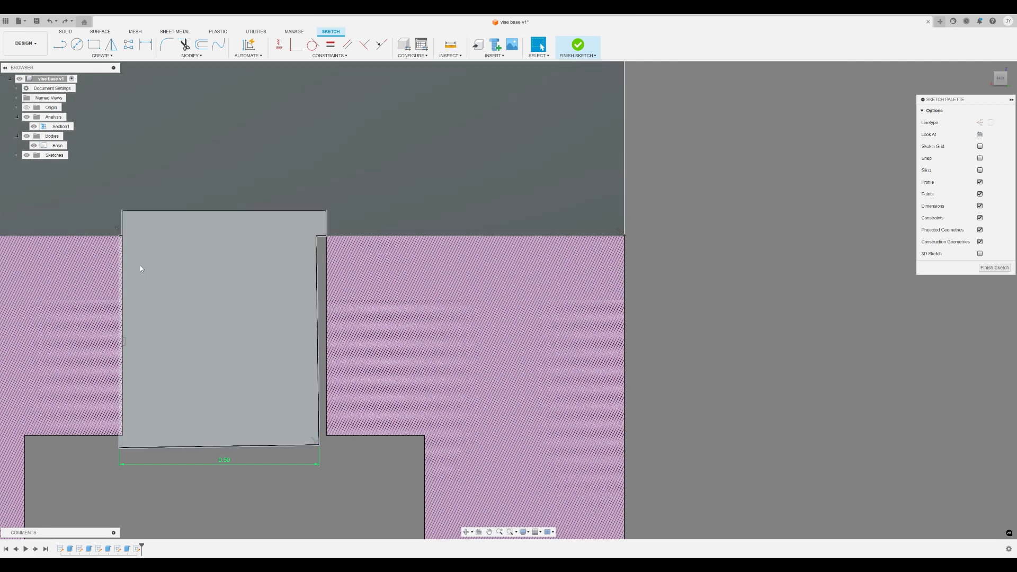
{"action": "left_click", "coordinate": [133, 270]}
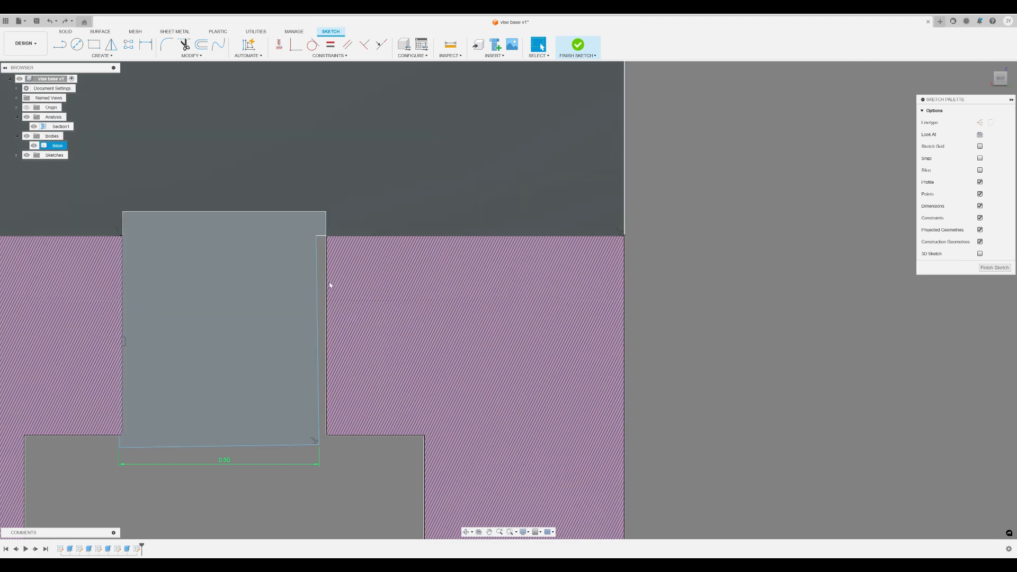
{"action": "key", "text": "Escape"}
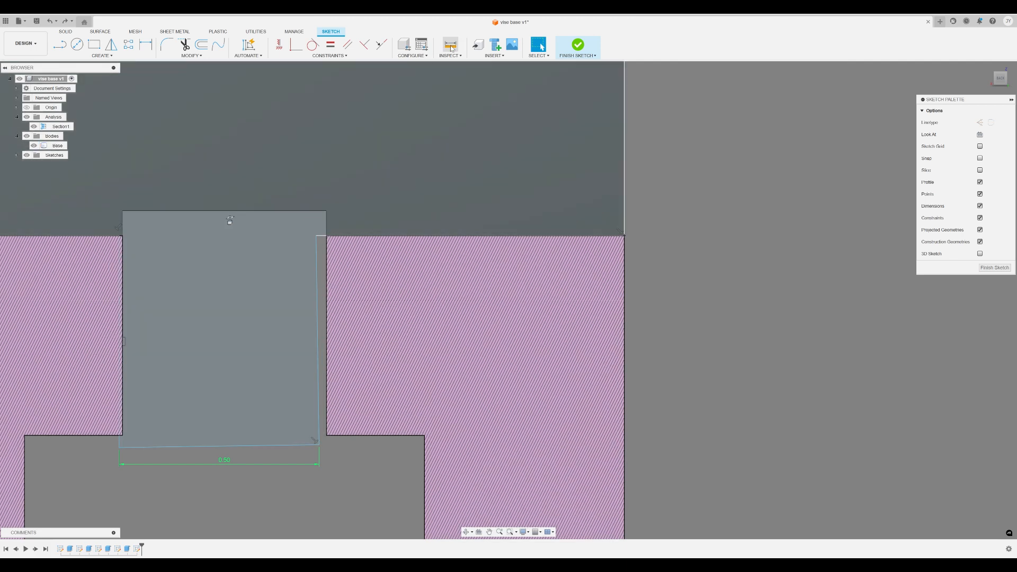
{"action": "left_click", "coordinate": [451, 46]}
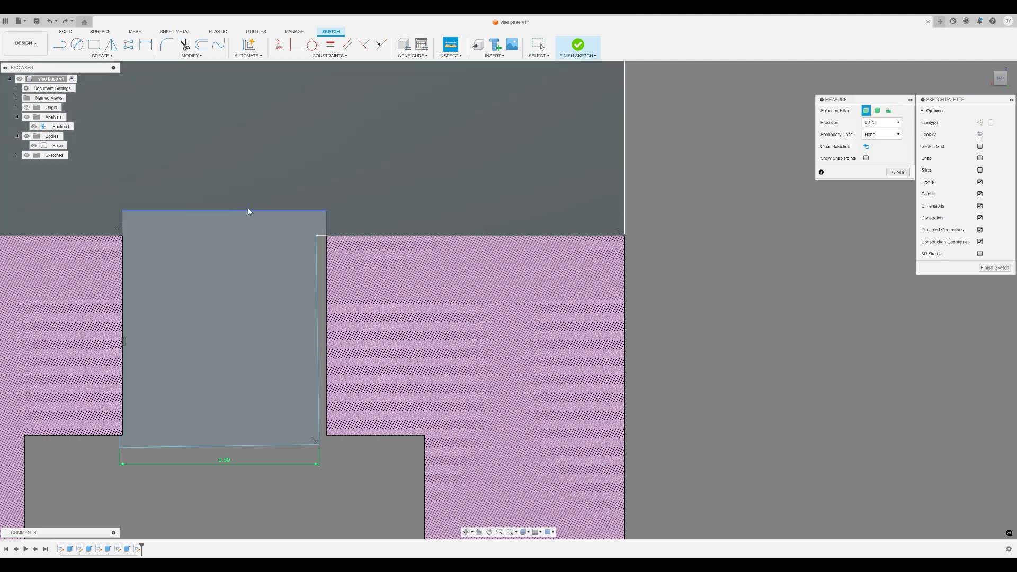
{"action": "left_click", "coordinate": [249, 211]}
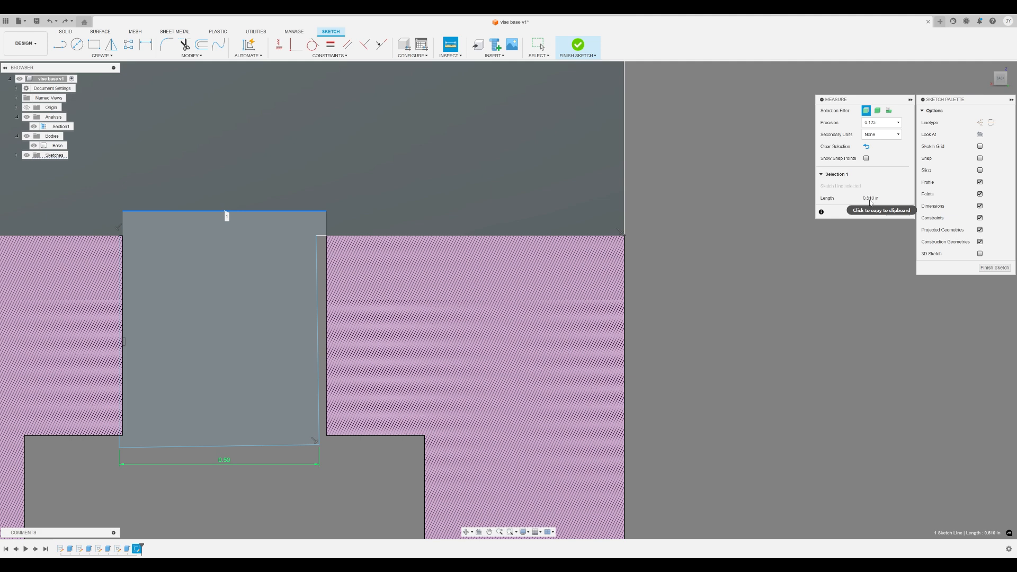
{"action": "left_click", "coordinate": [897, 211]}
Make the left and right shoulder lines along the rail tops equal in length.
{"action": "middle_click_drag", "start_coordinate": [406, 366], "coordinate": [445, 309]}
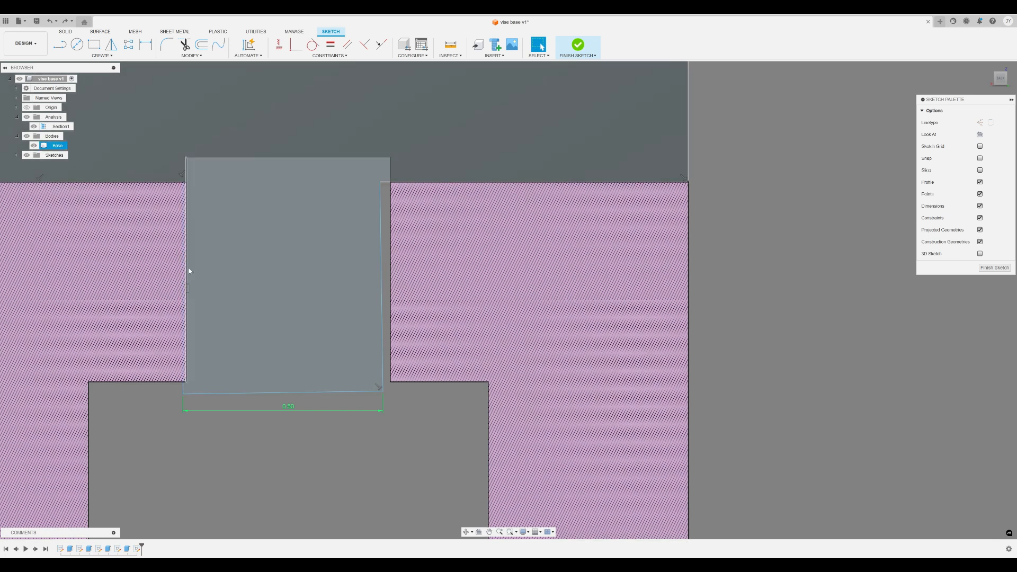
{"action": "scroll", "coordinate": [202, 399], "scroll_direction": "down", "scroll_amount": 2}
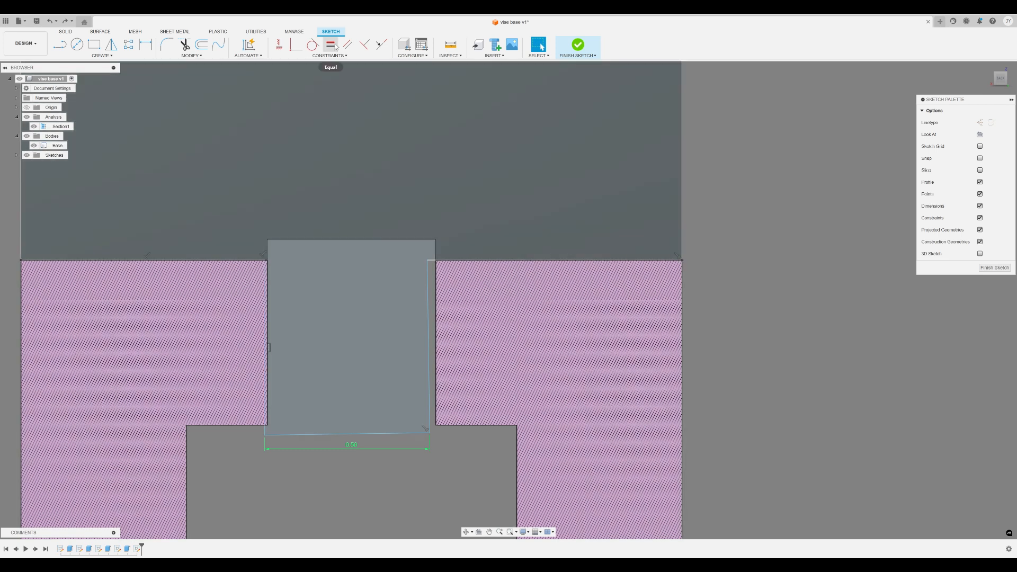
{"action": "left_click", "coordinate": [331, 46]}
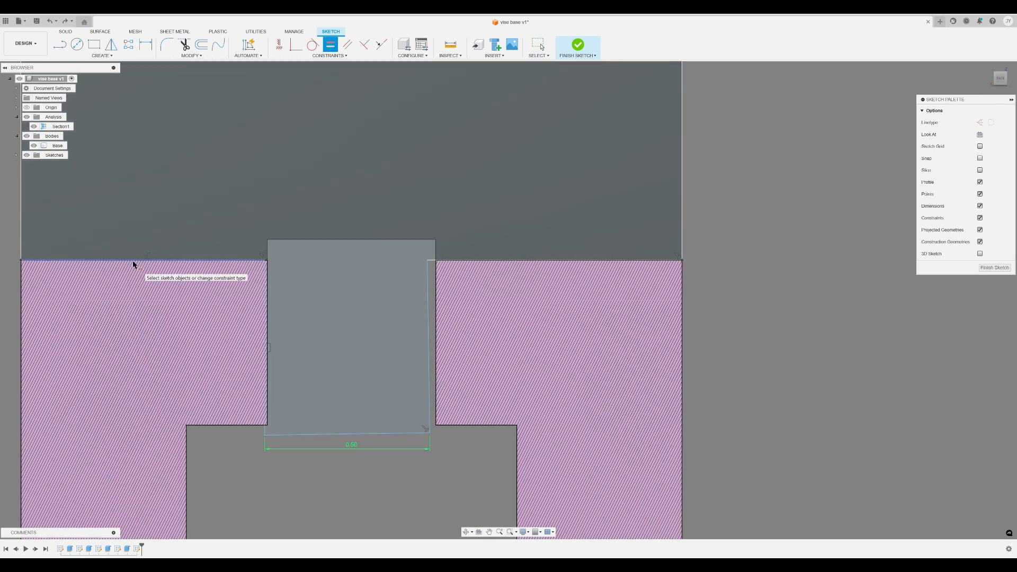
{"action": "left_click", "coordinate": [133, 261]}
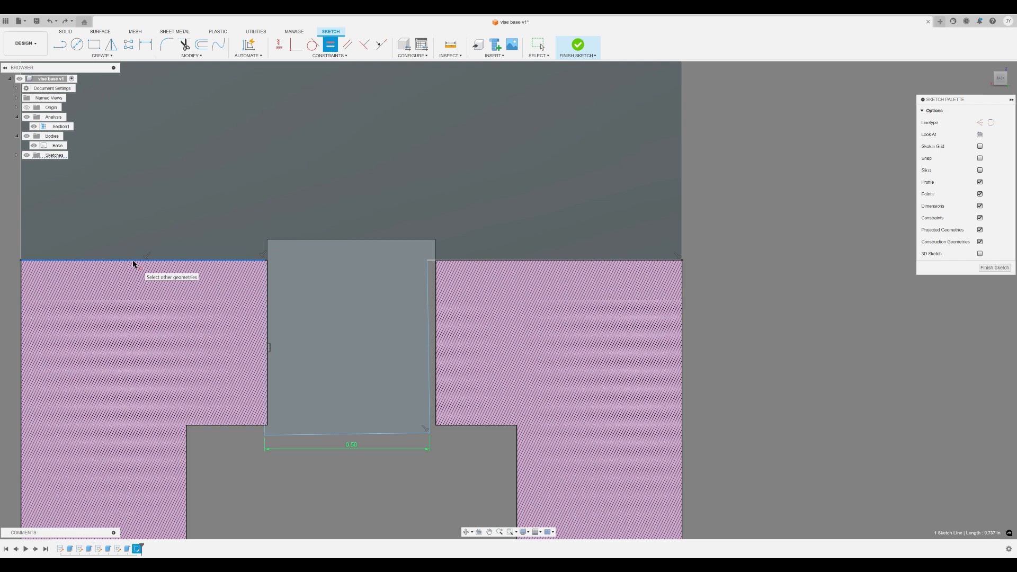
{"action": "left_click", "coordinate": [548, 261]}
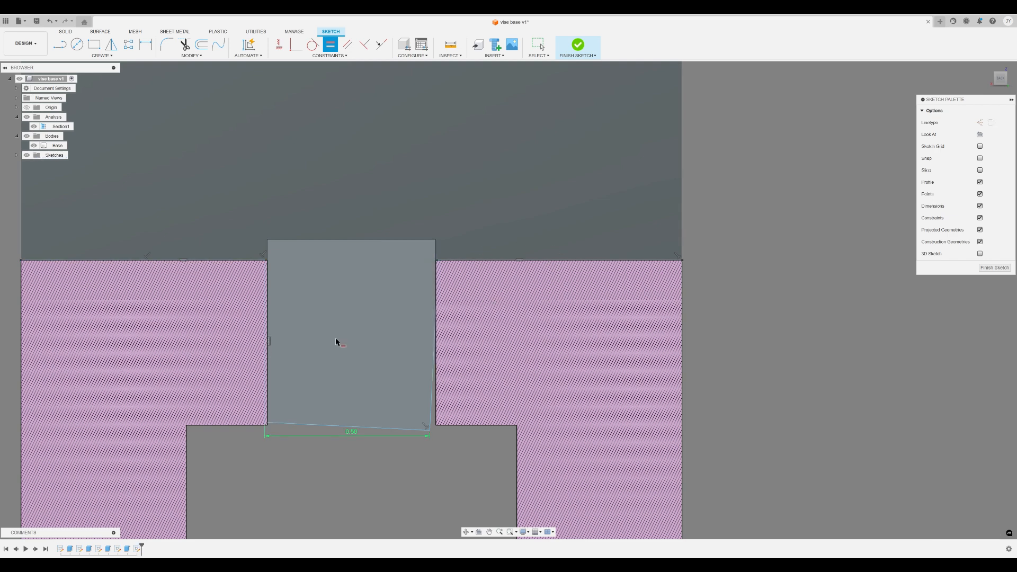
Constrain the tongue's slanted right side to vertical.
{"action": "scroll", "coordinate": [244, 268], "scroll_direction": "up", "scroll_amount": 5}
{"action": "middle_click_drag", "start_coordinate": [418, 461], "coordinate": [383, 304]}
{"action": "mouse_move", "coordinate": [395, 370]}
{"action": "middle_mouse_down"}
{"action": "mouse_move", "coordinate": [338, 309]}
{"action": "mouse_move", "coordinate": [284, 282]}
{"action": "middle_mouse_up"}
{"action": "scroll", "coordinate": [315, 313], "scroll_direction": "down", "scroll_amount": 2}
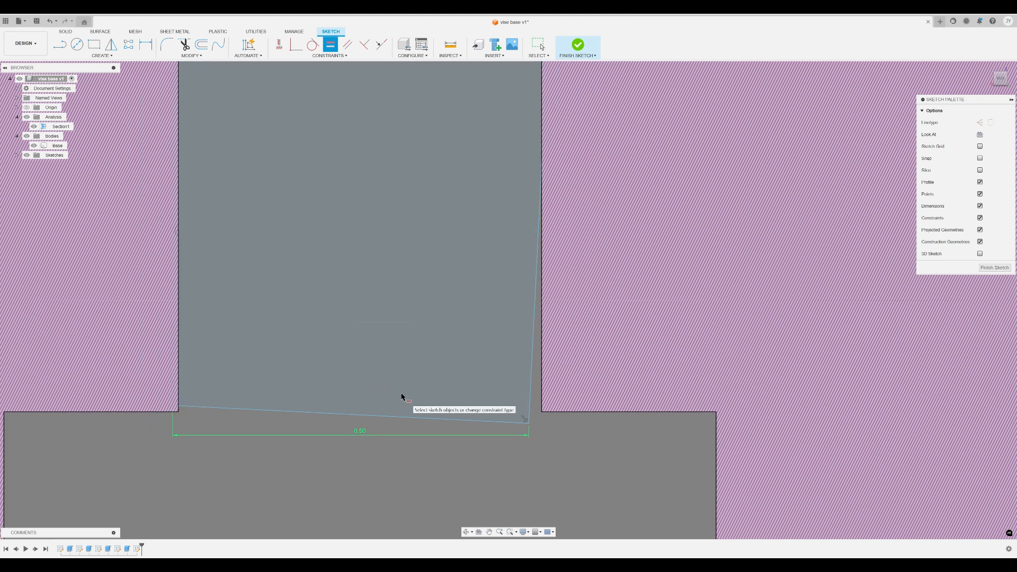
{"action": "middle_click_drag", "start_coordinate": [577, 303], "coordinate": [479, 379]}
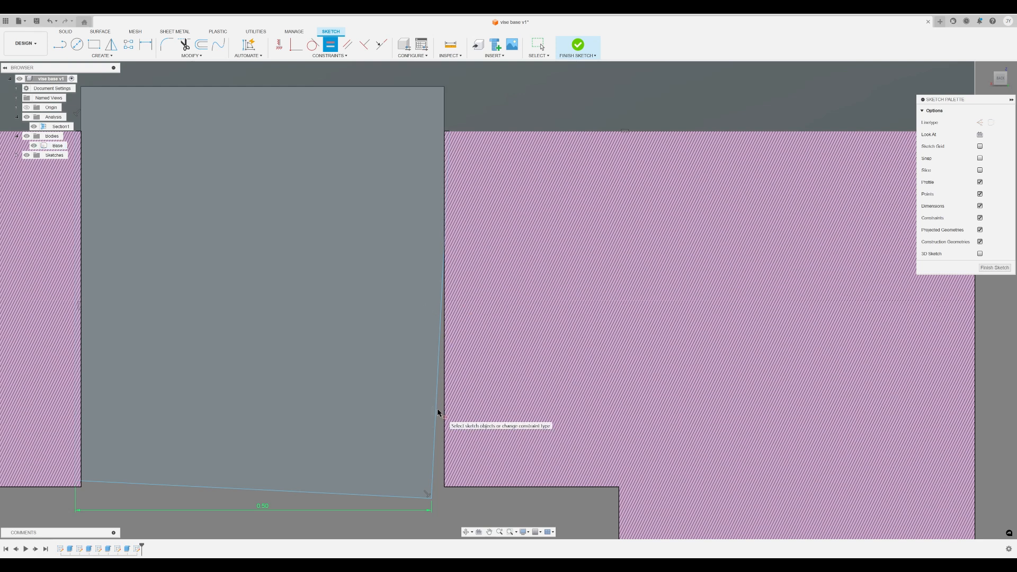
{"action": "left_click", "coordinate": [279, 44]}
{"action": "left_click", "coordinate": [440, 342]}
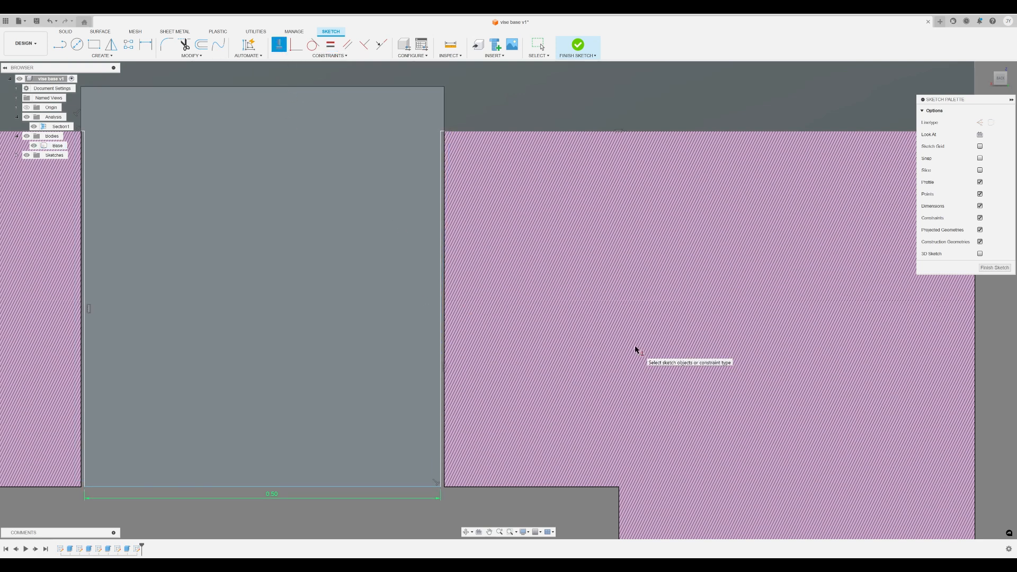
Examine how the tongue outline sits in the slot, checking the side gaps, the bottom edge against the rail ledges and the shoulders.
{"action": "scroll", "coordinate": [468, 318], "scroll_direction": "down", "scroll_amount": 2}
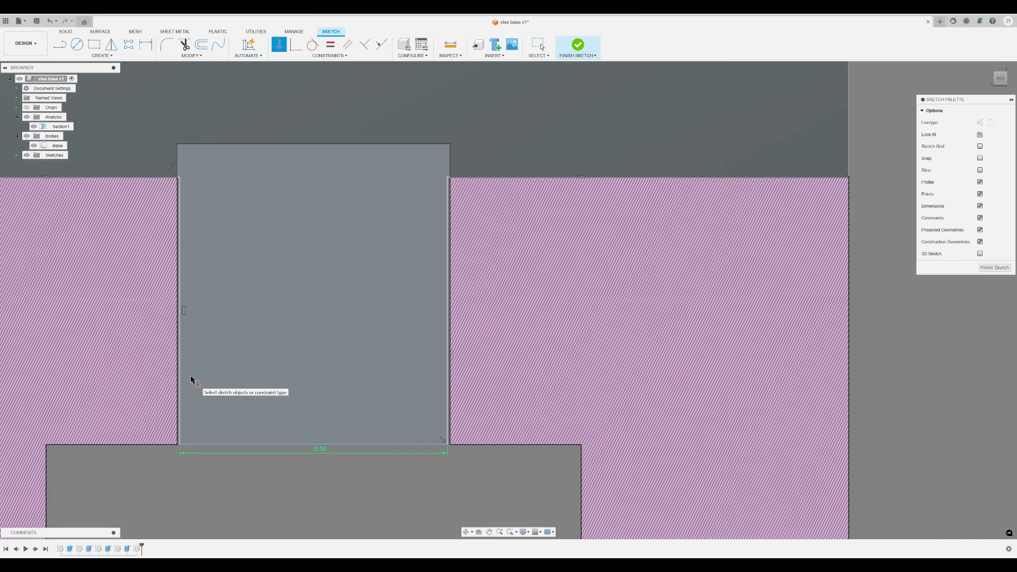
{"action": "middle_click_drag", "start_coordinate": [267, 365], "coordinate": [266, 253]}
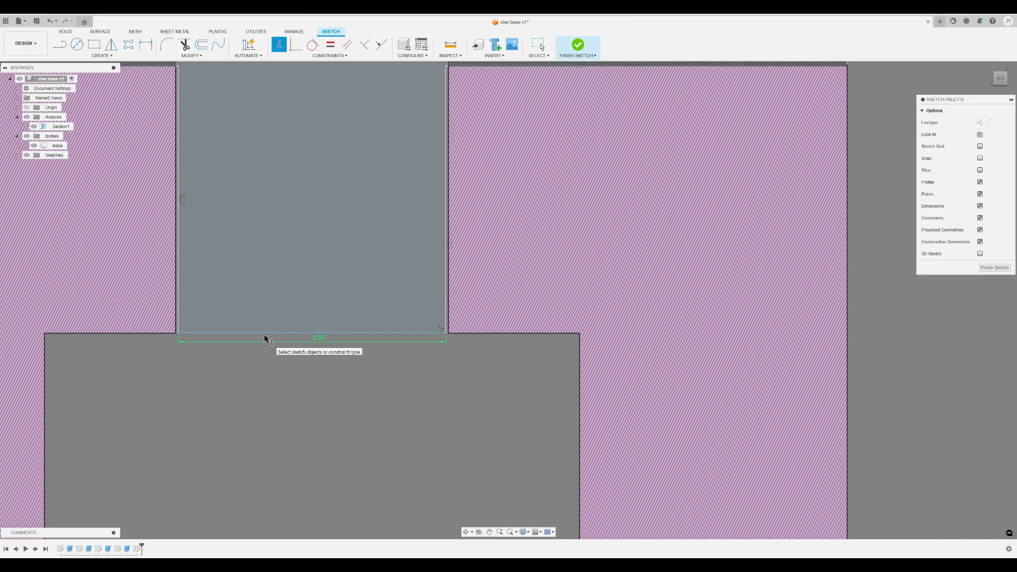
{"action": "key", "text": "Escape"}
{"action": "mouse_move", "coordinate": [252, 213]}
{"action": "middle_mouse_down"}
{"action": "mouse_move", "coordinate": [285, 380]}
{"action": "mouse_move", "coordinate": [285, 255]}
{"action": "middle_mouse_up"}
{"action": "scroll", "coordinate": [204, 329], "scroll_direction": "up", "scroll_amount": 5}
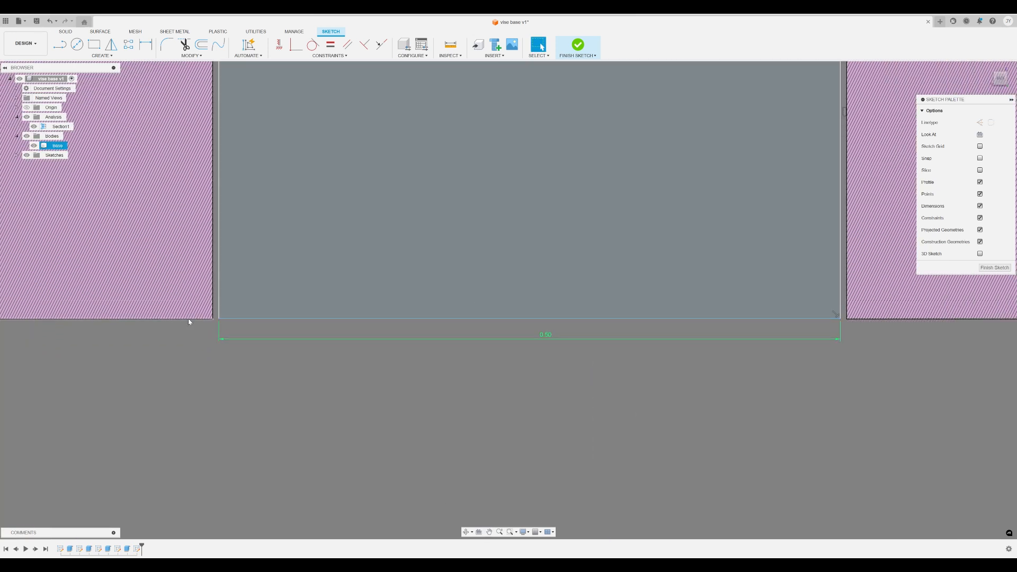
{"action": "scroll", "coordinate": [264, 322], "scroll_direction": "down", "scroll_amount": 5}
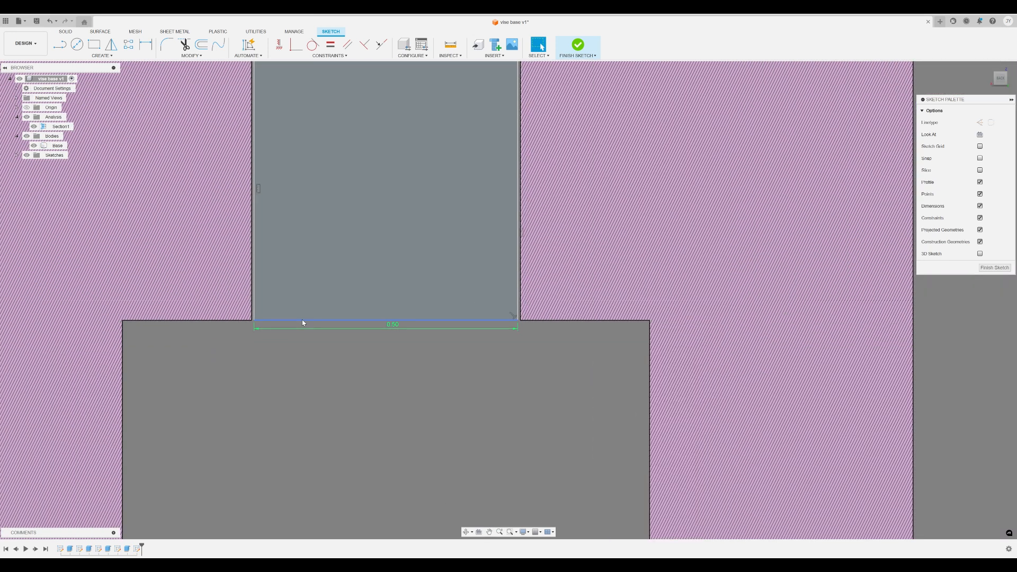
{"action": "middle_click_drag", "start_coordinate": [302, 322], "coordinate": [310, 360]}
{"action": "middle_click_drag", "start_coordinate": [292, 243], "coordinate": [329, 339]}
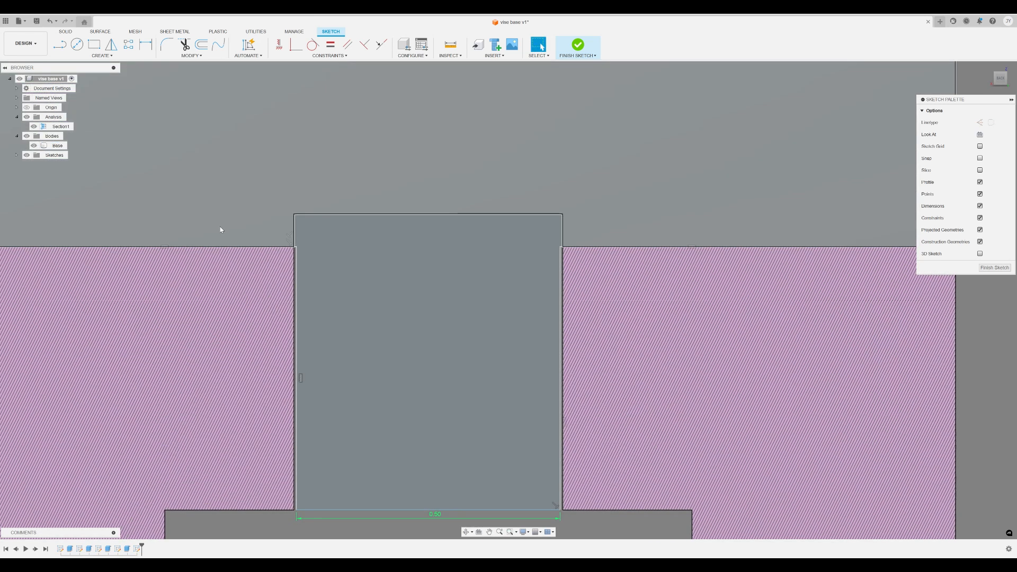
{"action": "scroll", "coordinate": [221, 227], "scroll_direction": "up", "scroll_amount": 4}
{"action": "scroll", "coordinate": [492, 340], "scroll_direction": "down", "scroll_amount": 6}
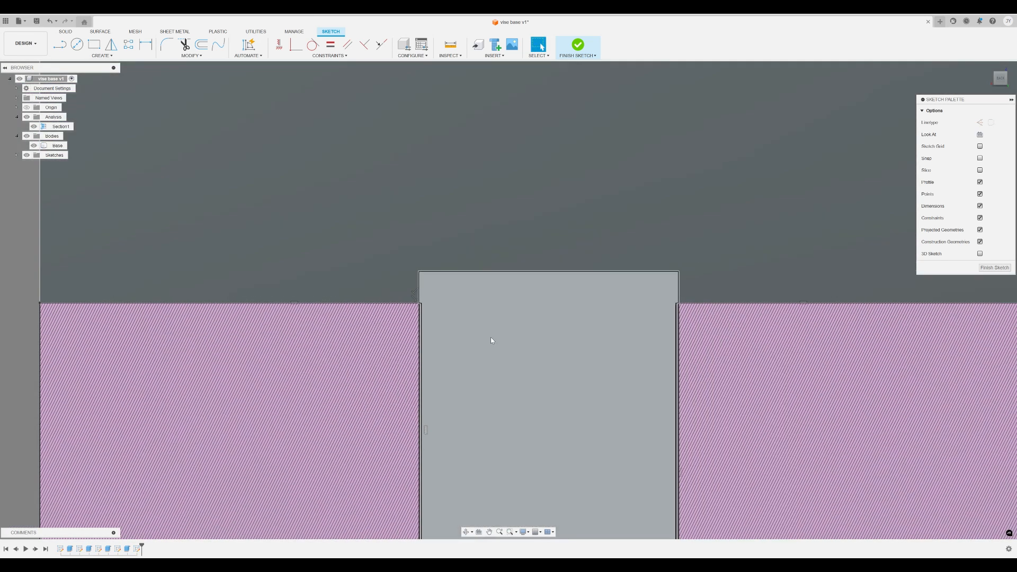
{"action": "middle_click_drag", "start_coordinate": [438, 350], "coordinate": [250, 284]}
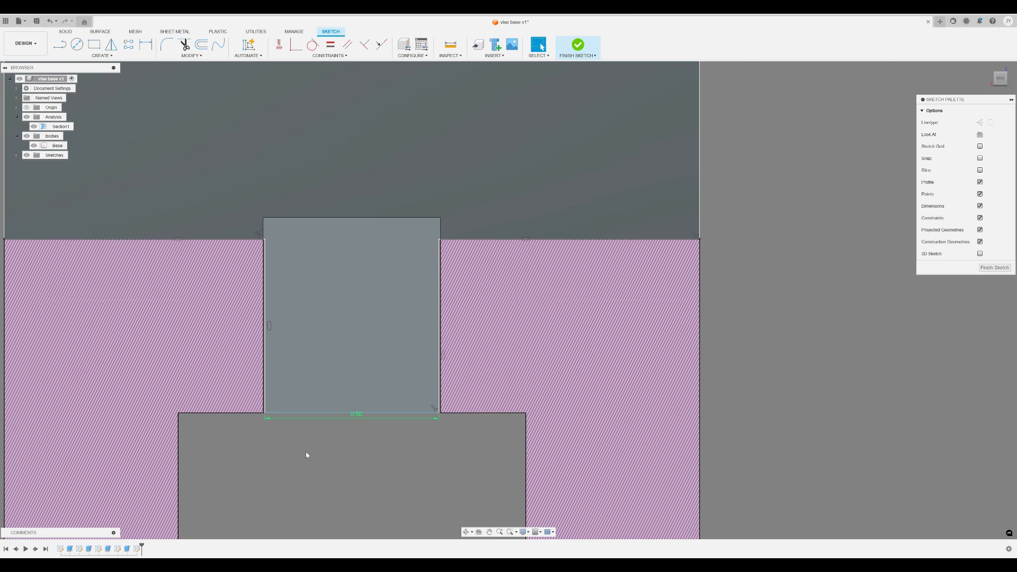
{"action": "middle_click_drag", "start_coordinate": [306, 455], "coordinate": [285, 423]}
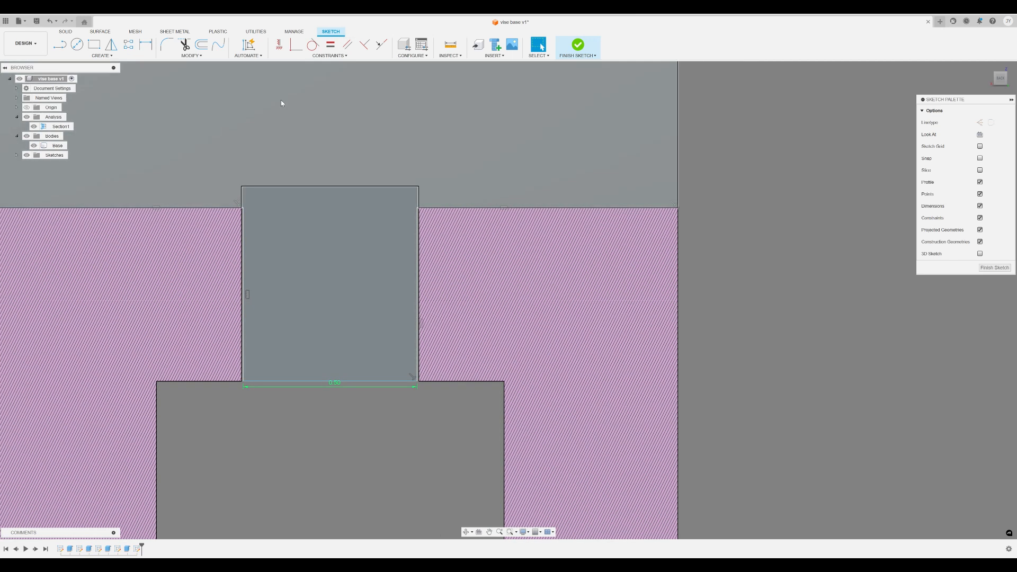
Measure the distance between the left shoulder line and the underside edge of the left rail's overhang.
{"action": "left_click", "coordinate": [450, 45]}
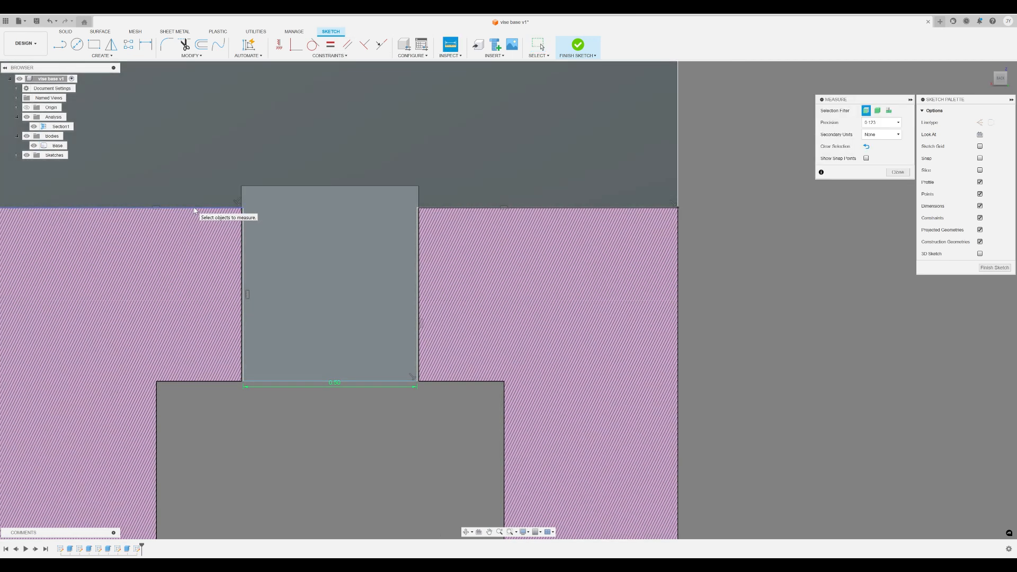
{"action": "left_click", "coordinate": [196, 208]}
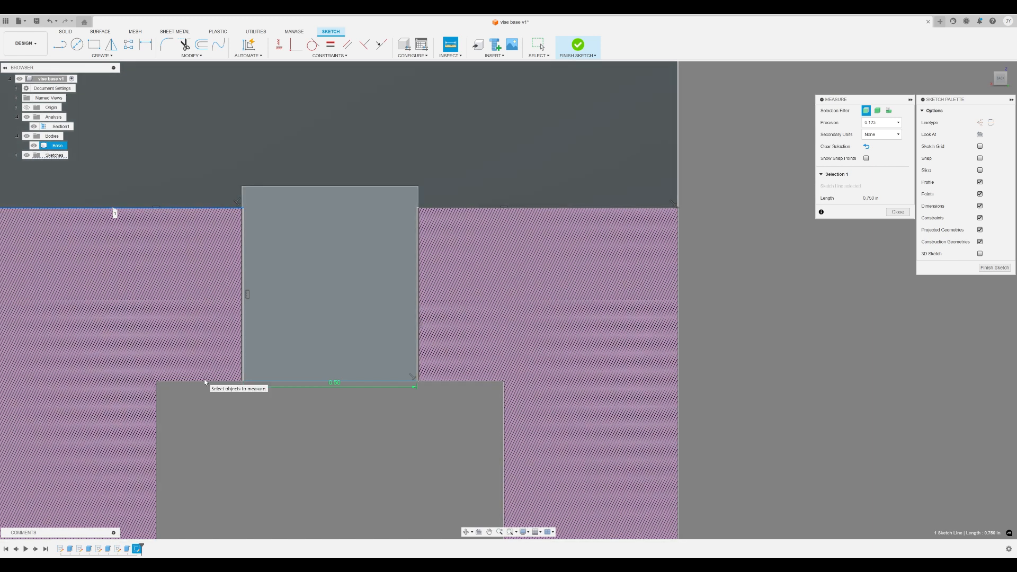
{"action": "left_click", "coordinate": [202, 381]}
{"action": "scroll", "coordinate": [229, 314], "scroll_direction": "up", "scroll_amount": 4}
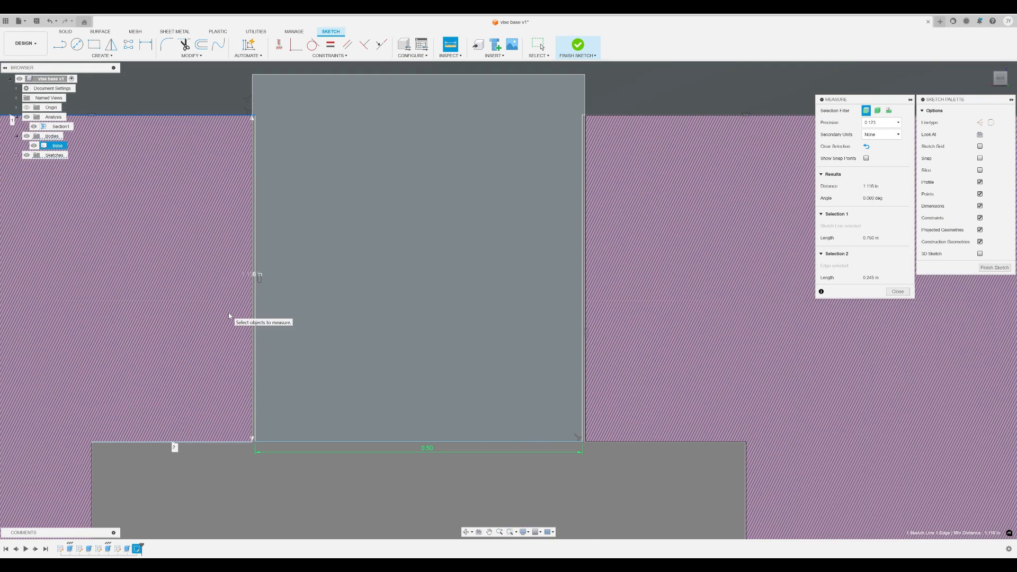
{"action": "middle_click_drag", "start_coordinate": [277, 306], "coordinate": [174, 303]}
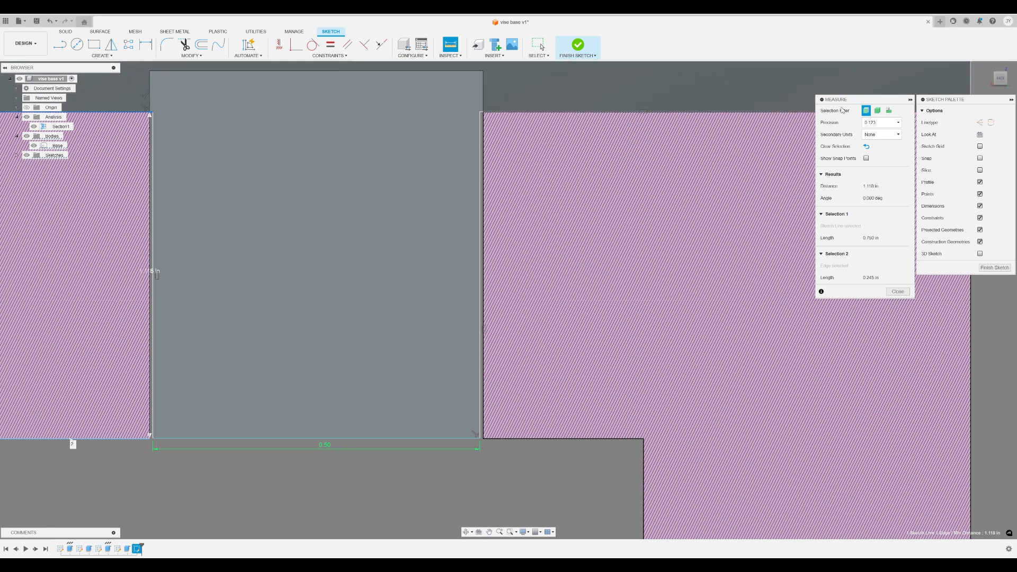
{"action": "left_click_drag", "start_coordinate": [842, 101], "coordinate": [518, 174]}
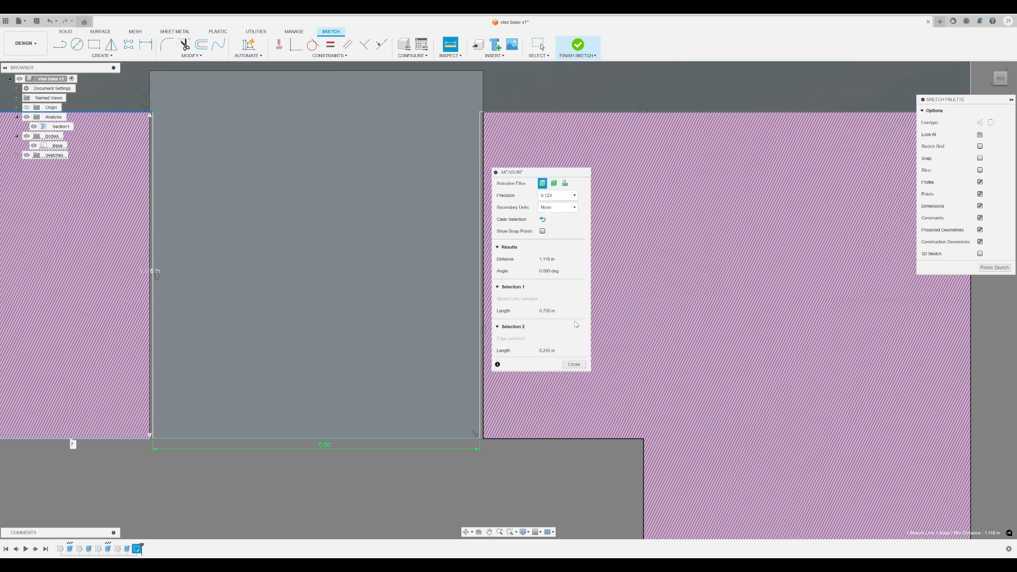
{"action": "left_click", "coordinate": [575, 365]}
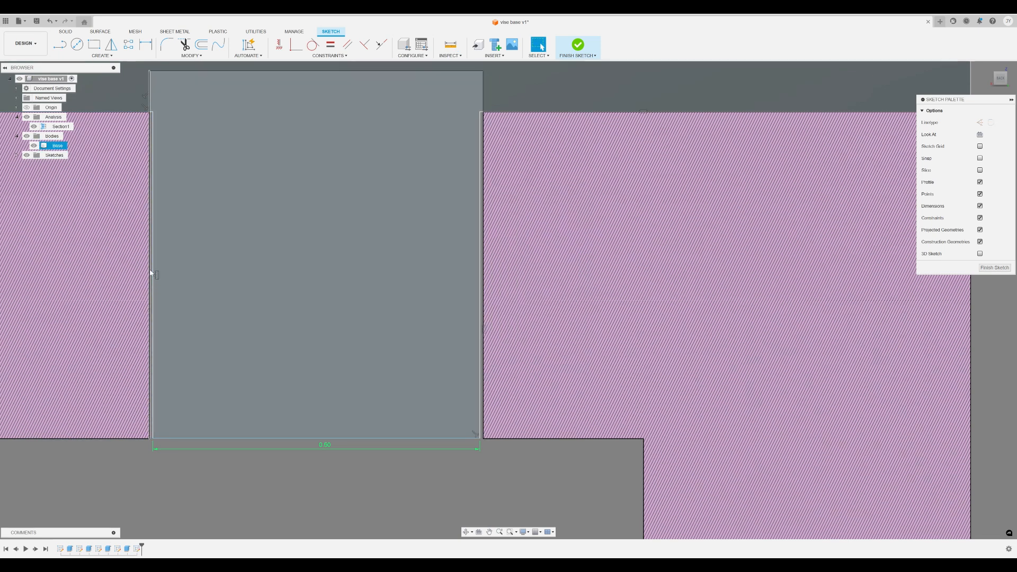
Examine the clearance between the tongue's right side and the slot wall near the right shoulder.
{"action": "scroll", "coordinate": [502, 181], "scroll_direction": "up", "scroll_amount": 3}
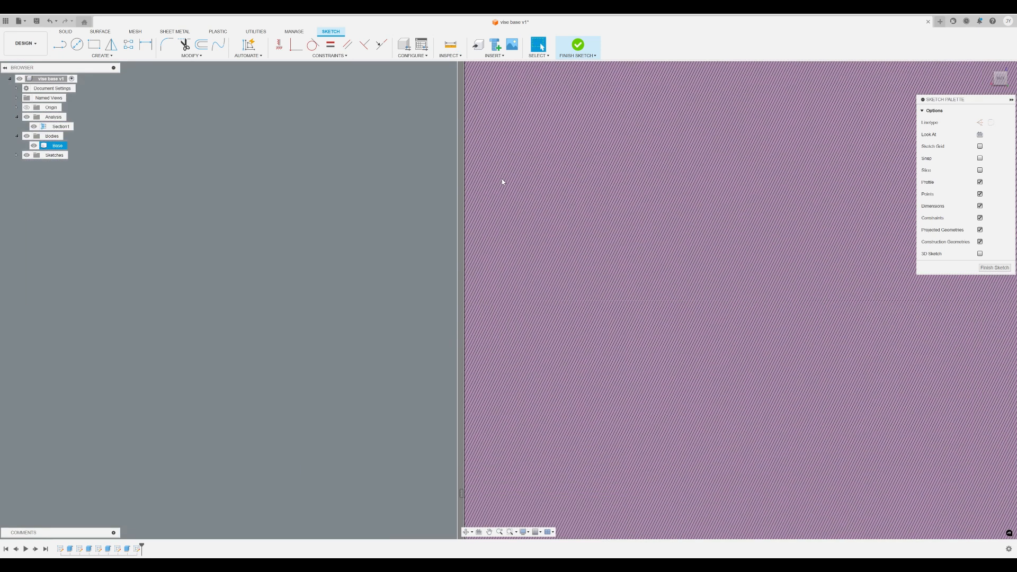
{"action": "middle_click_drag", "start_coordinate": [502, 180], "coordinate": [356, 311]}
{"action": "scroll", "coordinate": [321, 185], "scroll_direction": "up", "scroll_amount": 3}
{"action": "scroll", "coordinate": [321, 185], "scroll_direction": "up", "scroll_amount": 1}
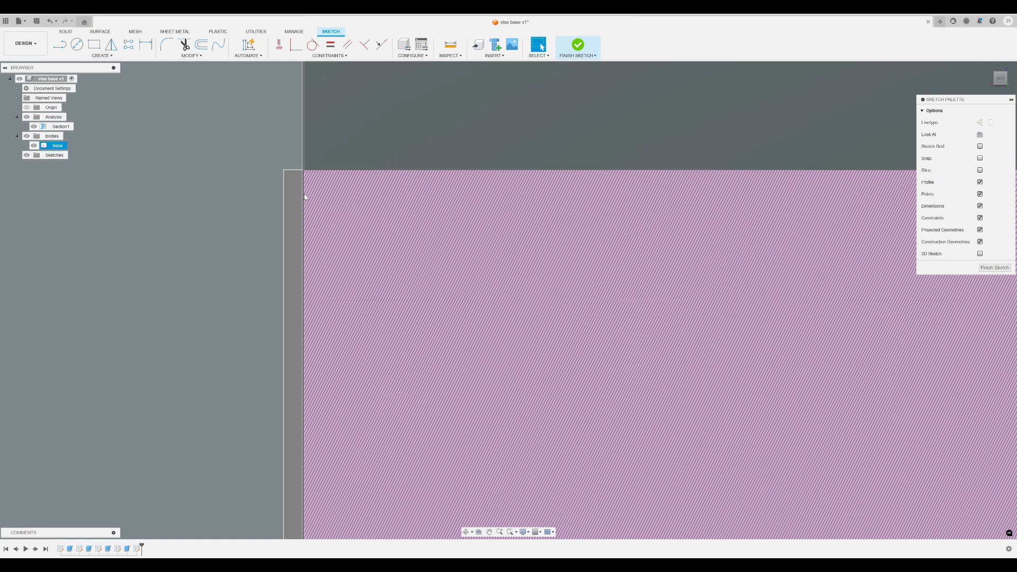
{"action": "scroll", "coordinate": [392, 279], "scroll_direction": "down", "scroll_amount": 5}
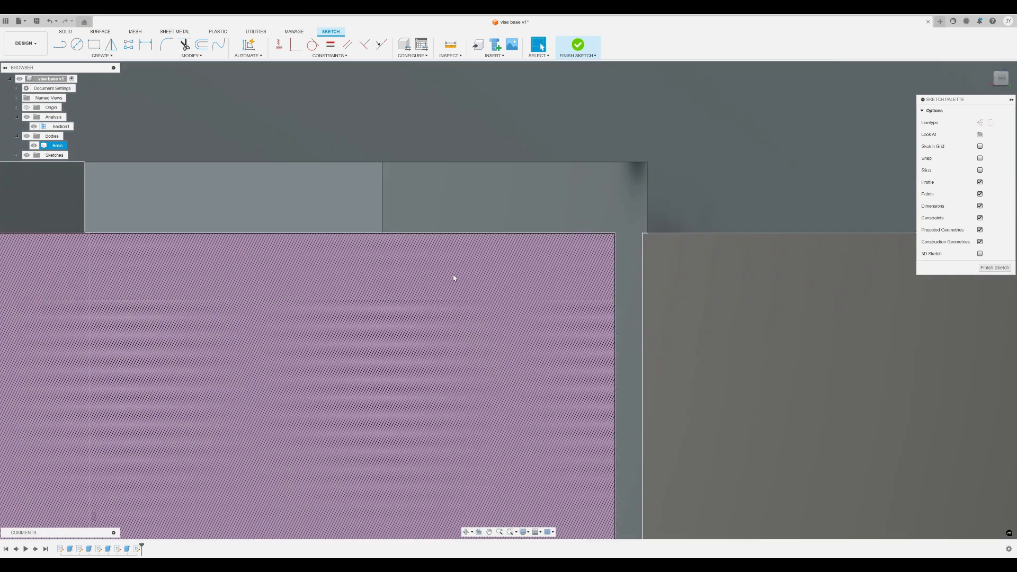
Measure the distance between the underside face of the right rail's overhang and the rail's top face.
{"action": "scroll", "coordinate": [453, 274], "scroll_direction": "down", "scroll_amount": 3}
{"action": "mouse_move", "coordinate": [574, 325]}
{"action": "middle_mouse_down", "text": "shift"}
{"action": "mouse_move", "coordinate": [567, 205]}
{"action": "mouse_move", "coordinate": [535, 279]}
{"action": "mouse_move", "coordinate": [551, 286]}
{"action": "mouse_move", "coordinate": [539, 275]}
{"action": "middle_mouse_up", "text": "shift"}
{"action": "left_click", "coordinate": [546, 199]}
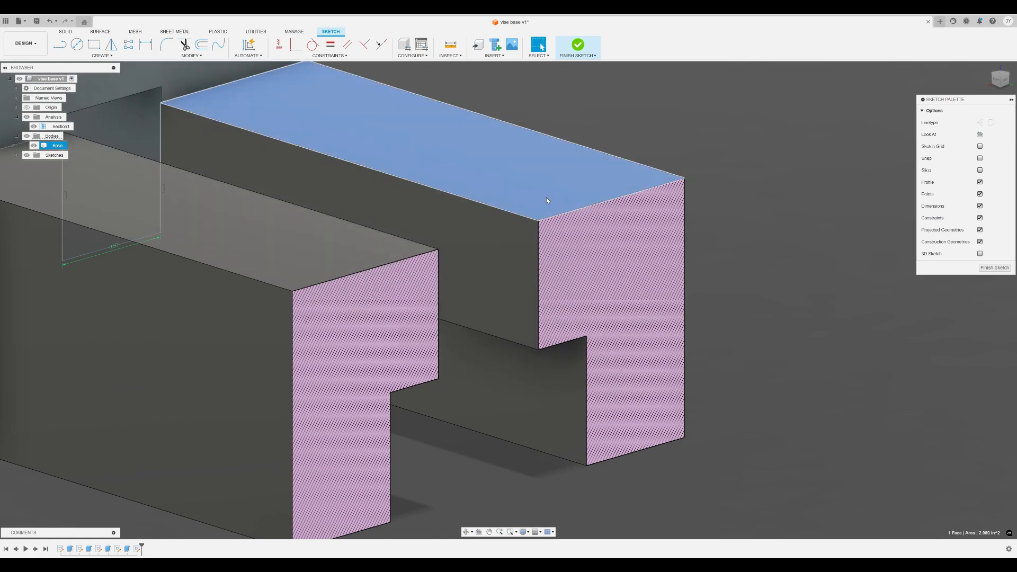
{"action": "middle_click_drag", "start_coordinate": [546, 199], "coordinate": [532, 320], "text": "shift"}
{"action": "left_click", "coordinate": [532, 320]}
{"action": "mouse_move", "coordinate": [597, 243]}
{"action": "middle_mouse_down", "text": "shift"}
{"action": "mouse_move", "coordinate": [600, 231]}
{"action": "mouse_move", "coordinate": [561, 175]}
{"action": "middle_mouse_up", "text": "shift"}
{"action": "left_click", "coordinate": [450, 45]}
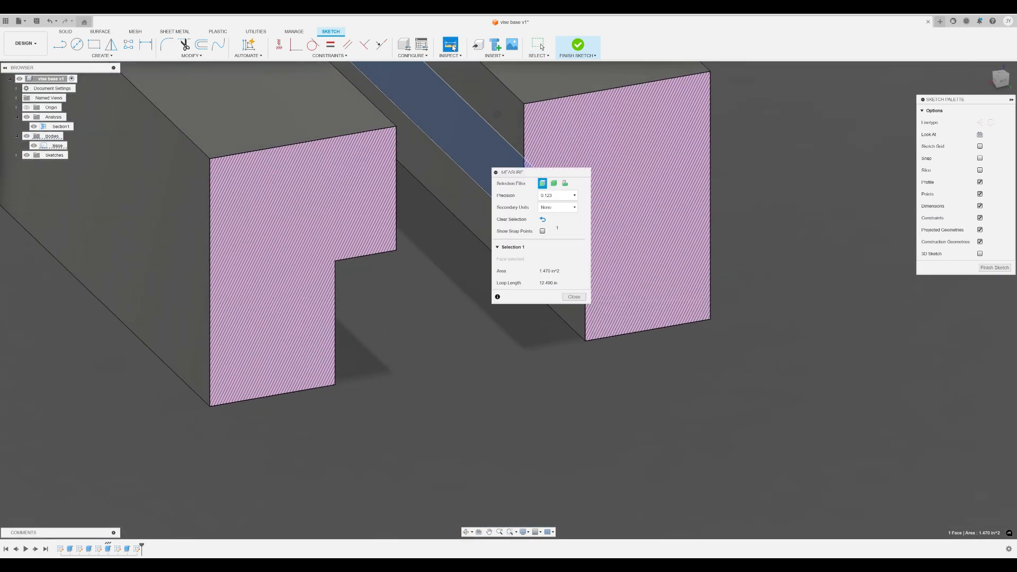
{"action": "middle_click_drag", "start_coordinate": [609, 286], "coordinate": [625, 296], "text": "shift"}
{"action": "left_click", "coordinate": [495, 141]}
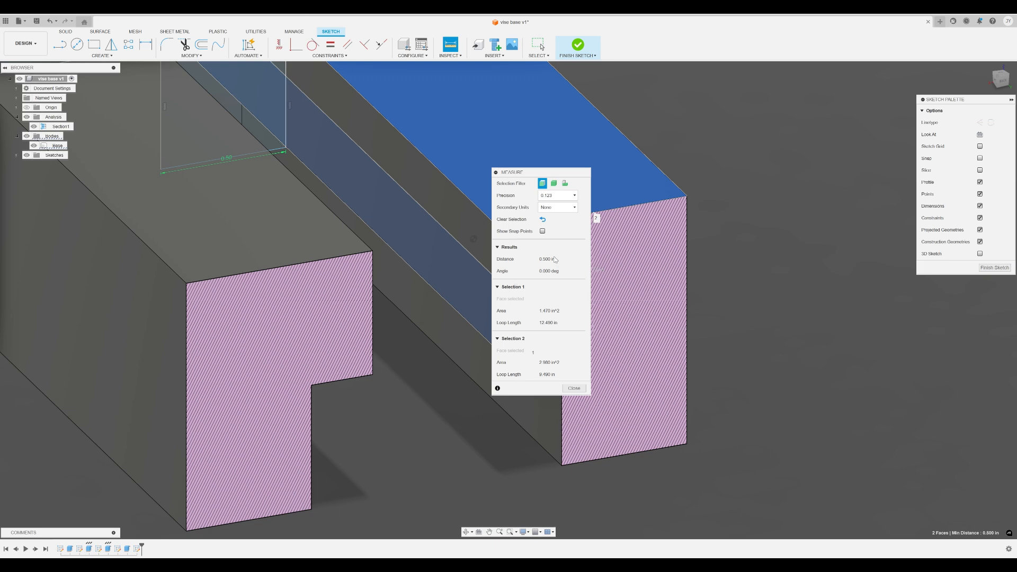
{"action": "left_click_drag", "start_coordinate": [529, 172], "coordinate": [782, 167]}
Inspect the measured overhang thickness on the right rail from several angles and end the measurement.
{"action": "middle_click_drag", "start_coordinate": [608, 374], "coordinate": [455, 279]}
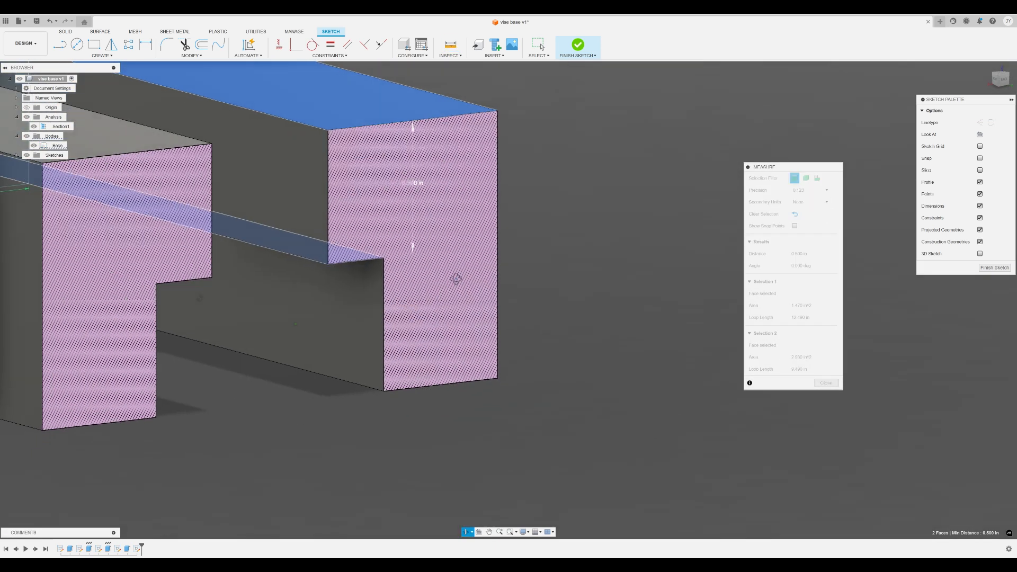
{"action": "middle_click_drag", "start_coordinate": [546, 225], "coordinate": [455, 336]}
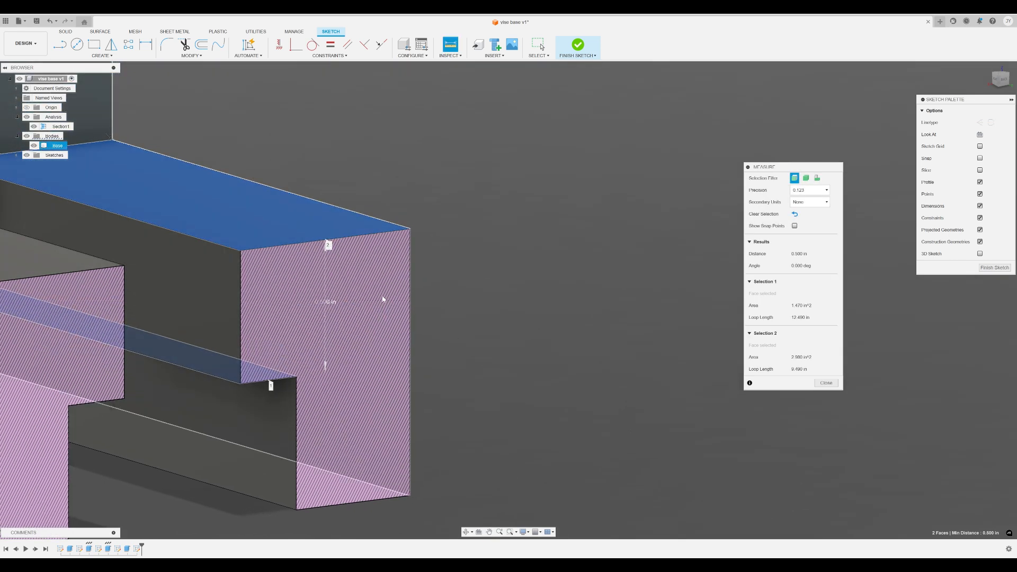
{"action": "scroll", "coordinate": [382, 299], "scroll_direction": "down", "scroll_amount": 4}
{"action": "middle_click_drag", "start_coordinate": [285, 320], "coordinate": [489, 349], "text": "shift"}
{"action": "scroll", "coordinate": [428, 316], "scroll_direction": "up", "scroll_amount": 3}
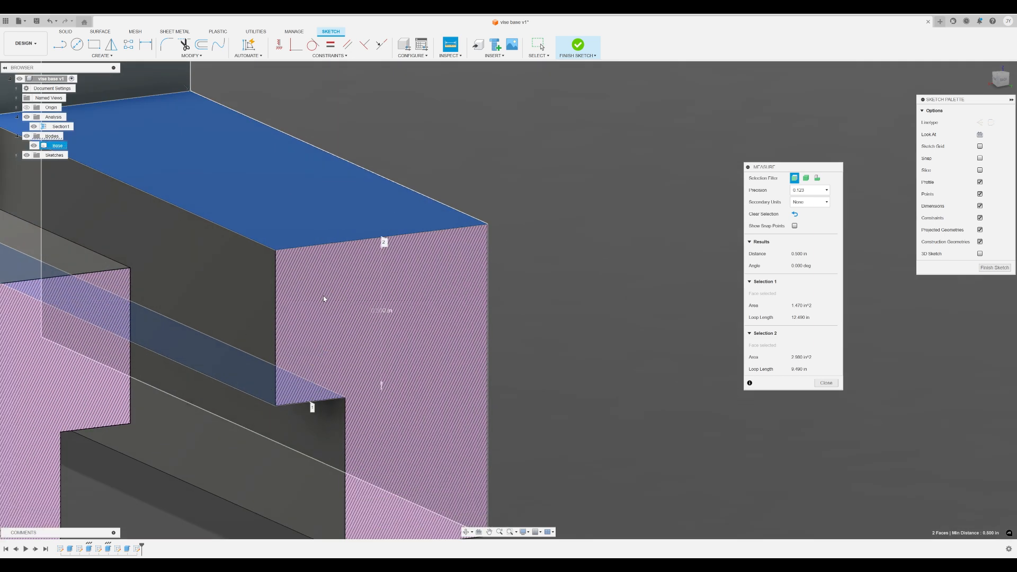
{"action": "scroll", "coordinate": [377, 316], "scroll_direction": "up", "scroll_amount": 4}
{"action": "scroll", "coordinate": [373, 305], "scroll_direction": "down", "scroll_amount": 3}
{"action": "scroll", "coordinate": [373, 306], "scroll_direction": "down", "scroll_amount": 3}
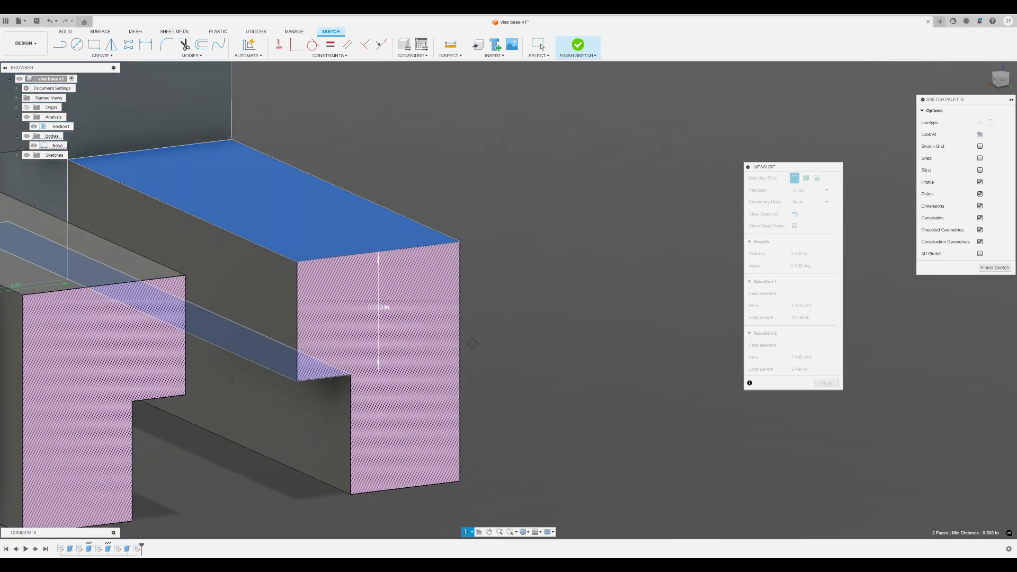
{"action": "middle_click_drag", "start_coordinate": [373, 306], "coordinate": [453, 339], "text": "shift"}
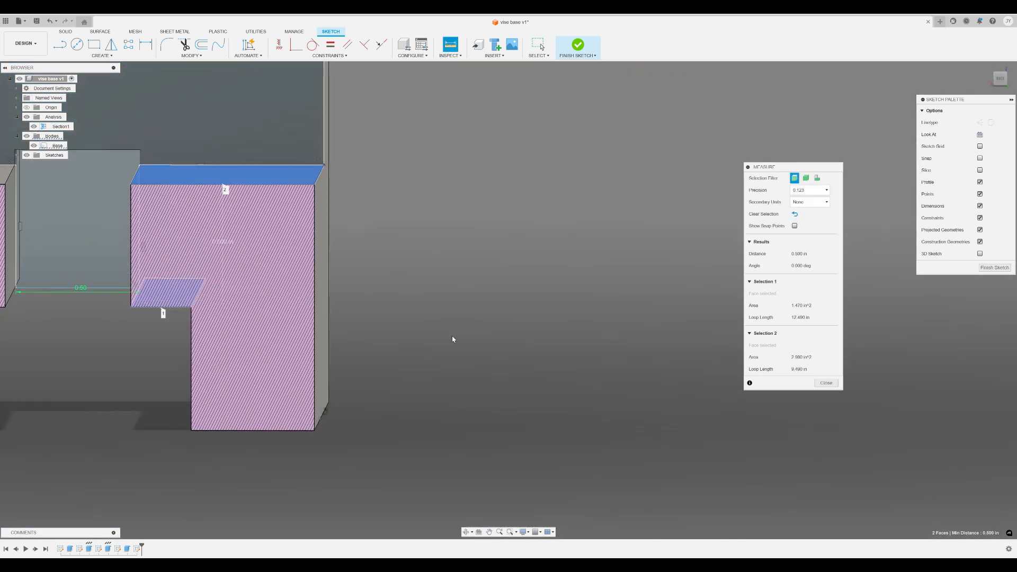
{"action": "left_click", "coordinate": [825, 383]}
Return to the straight-on view of the sketch plane and look closely at the tongue between the rails.
{"action": "middle_click_drag", "start_coordinate": [139, 374], "coordinate": [333, 402]}
{"action": "middle_click_drag", "start_coordinate": [262, 403], "coordinate": [259, 400], "text": "shift"}
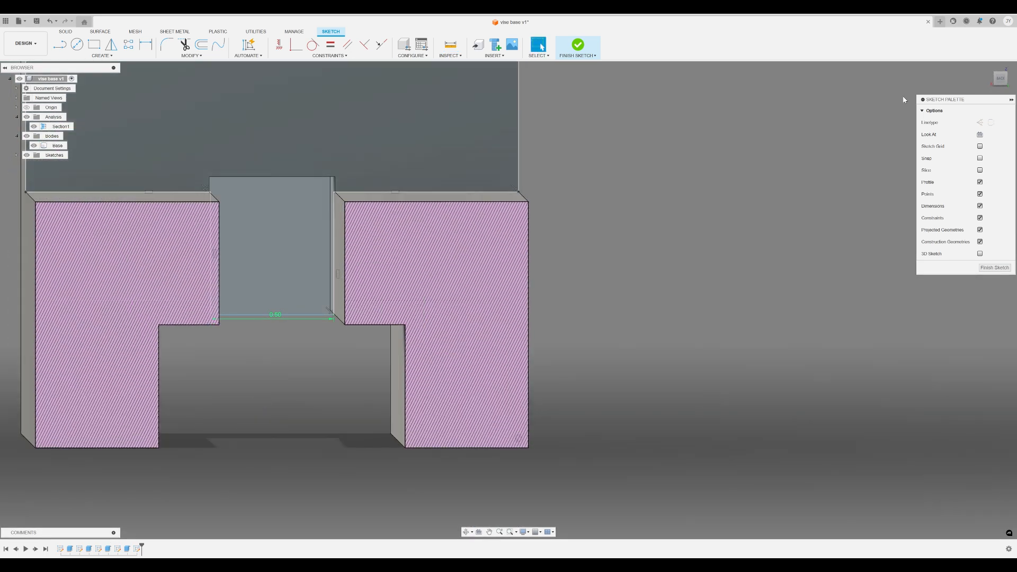
{"action": "left_click", "coordinate": [1000, 79]}
{"action": "scroll", "coordinate": [256, 244], "scroll_direction": "up", "scroll_amount": 5}
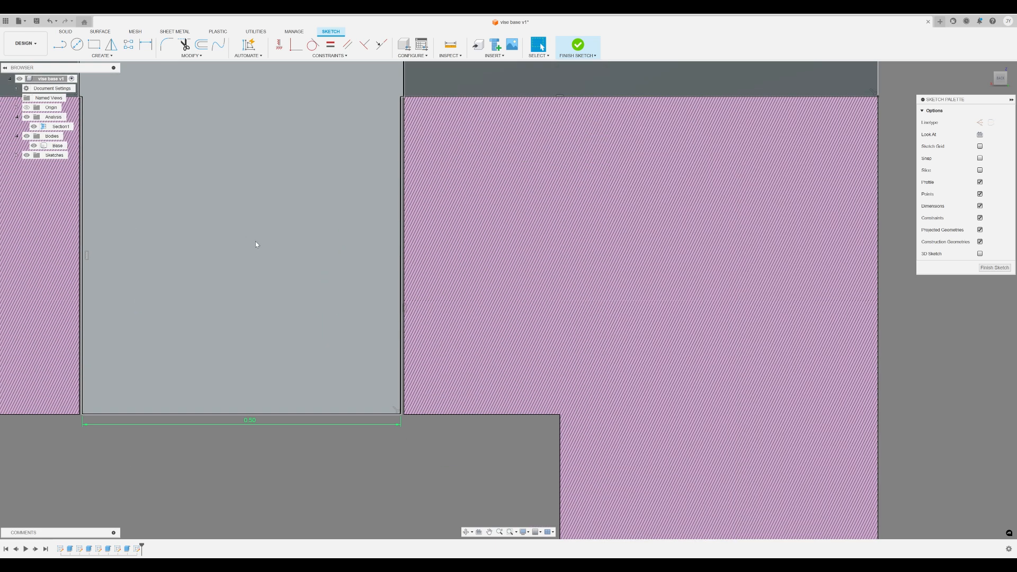
Dimension the tongue's depth from the shoulder line down to its bottom edge as 0.51 in.
{"action": "middle_click_drag", "start_coordinate": [221, 276], "coordinate": [257, 311]}
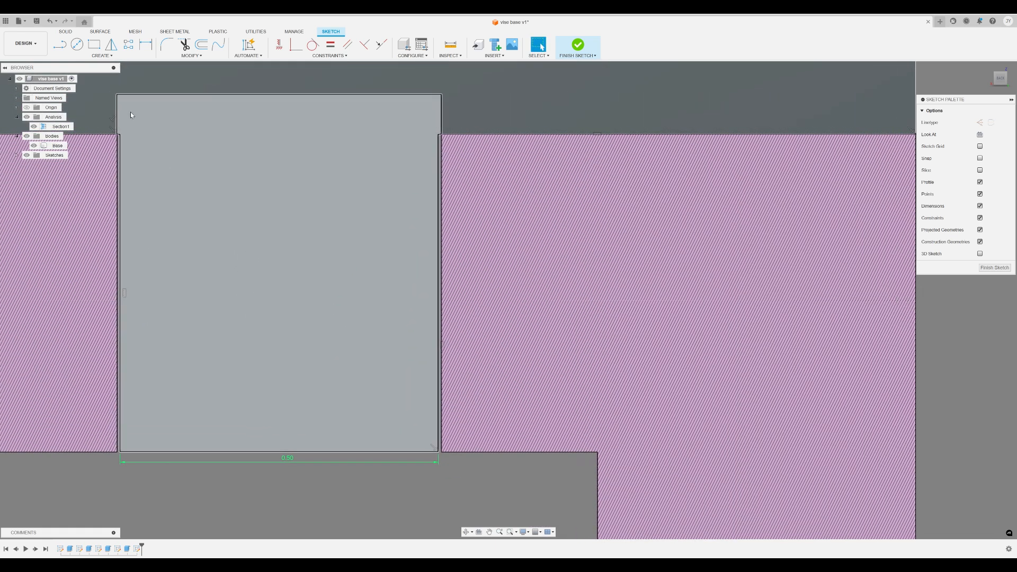
{"action": "left_click", "coordinate": [146, 44]}
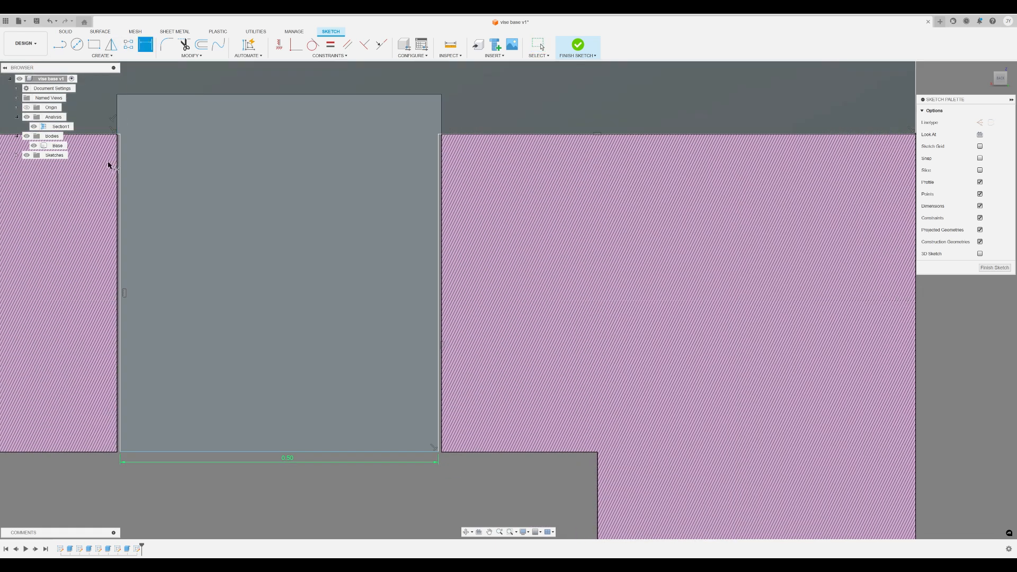
{"action": "left_click", "coordinate": [107, 134]}
{"action": "middle_click_drag", "start_coordinate": [230, 312], "coordinate": [224, 226]}
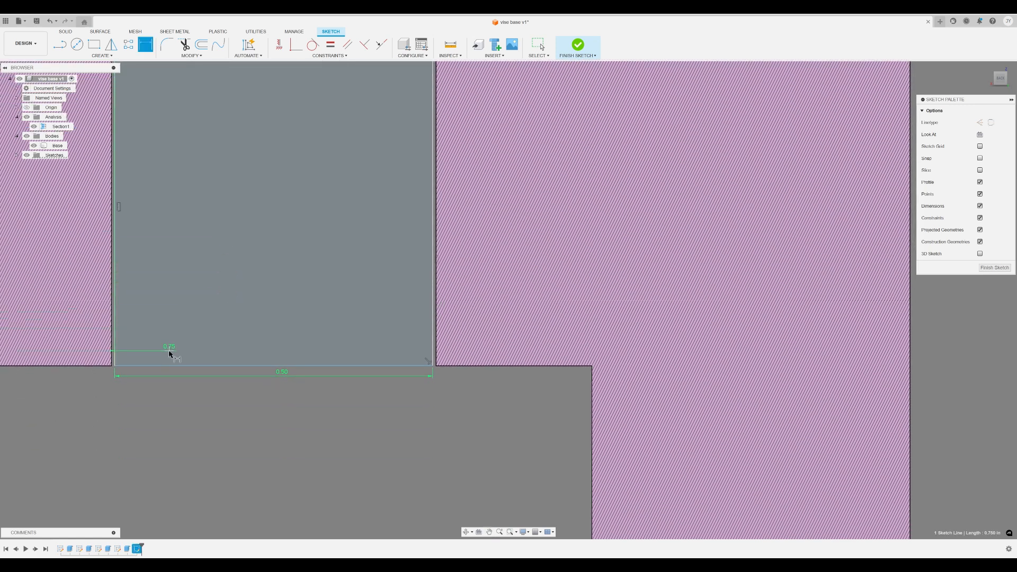
{"action": "left_click", "coordinate": [205, 256]}
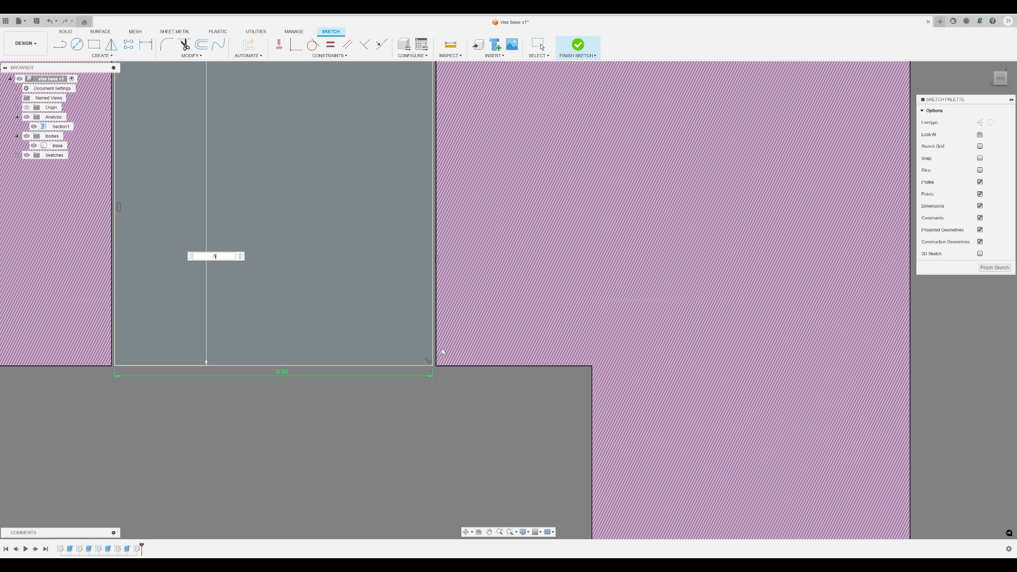
{"action": "key", "text": "Return"}
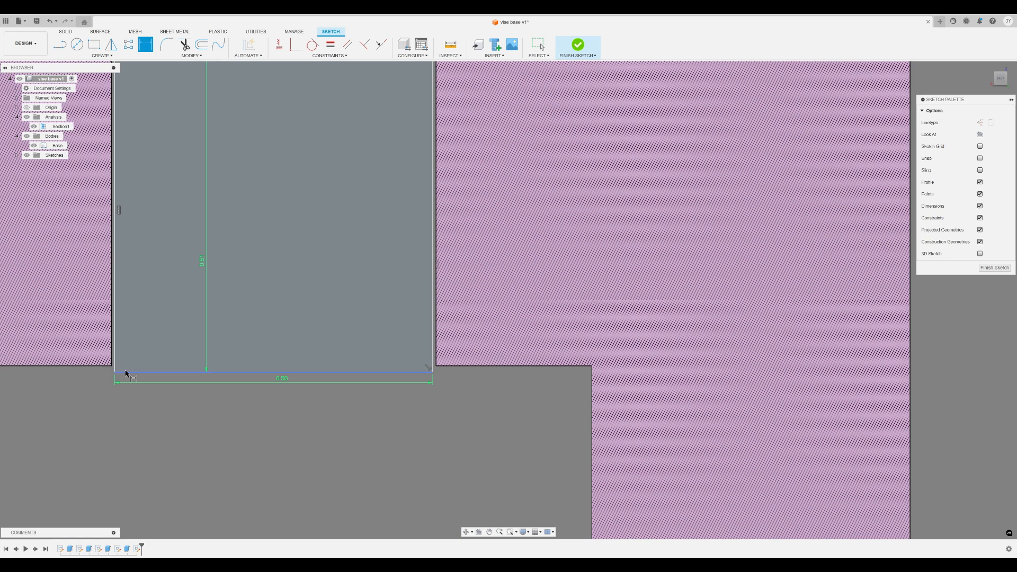
Inspect the dimensioned tongue profile between the rails from an angled view.
{"action": "scroll", "coordinate": [304, 320], "scroll_direction": "down", "scroll_amount": 4}
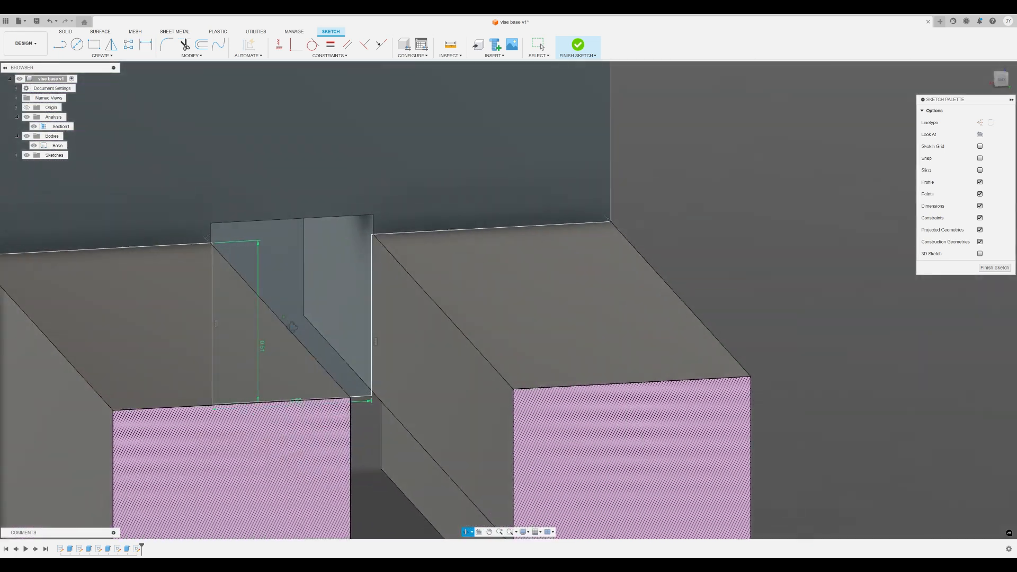
{"action": "middle_click_drag", "start_coordinate": [282, 324], "coordinate": [287, 327], "text": "shift"}
{"action": "key", "text": "d"}
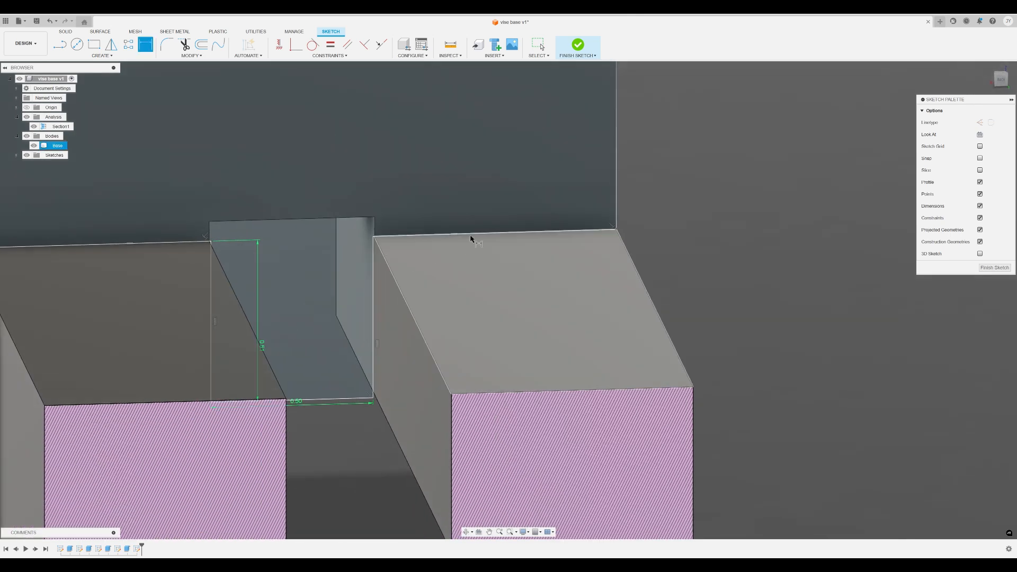
{"action": "middle_click_drag", "start_coordinate": [378, 184], "coordinate": [353, 362]}
{"action": "middle_click_drag", "start_coordinate": [111, 246], "coordinate": [340, 188]}
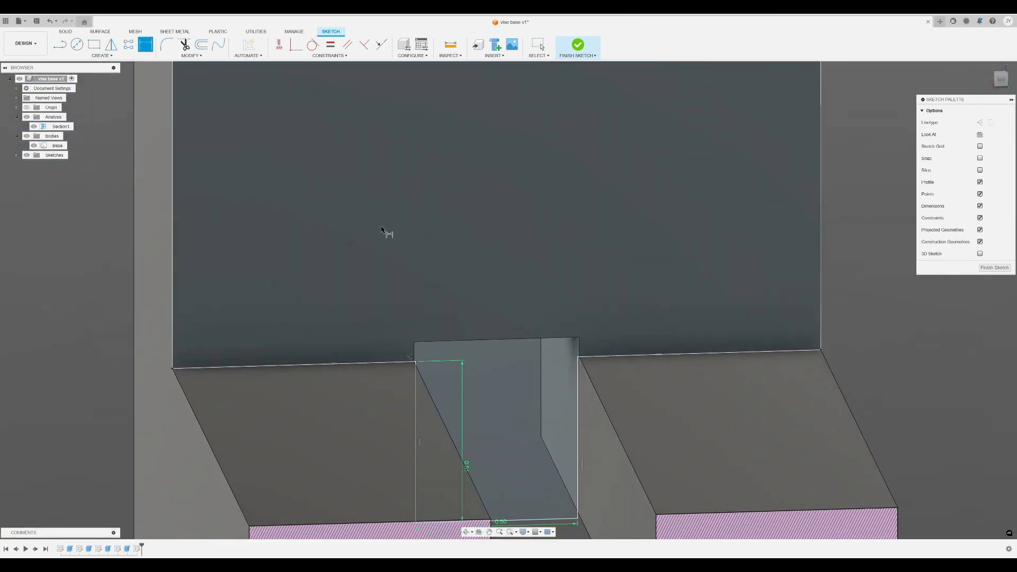
{"action": "middle_click_drag", "start_coordinate": [480, 316], "coordinate": [397, 258]}
Extrude the upper jaw profile and the tongue profile together 1 in along the rails as a new body.
{"action": "key", "text": "e"}
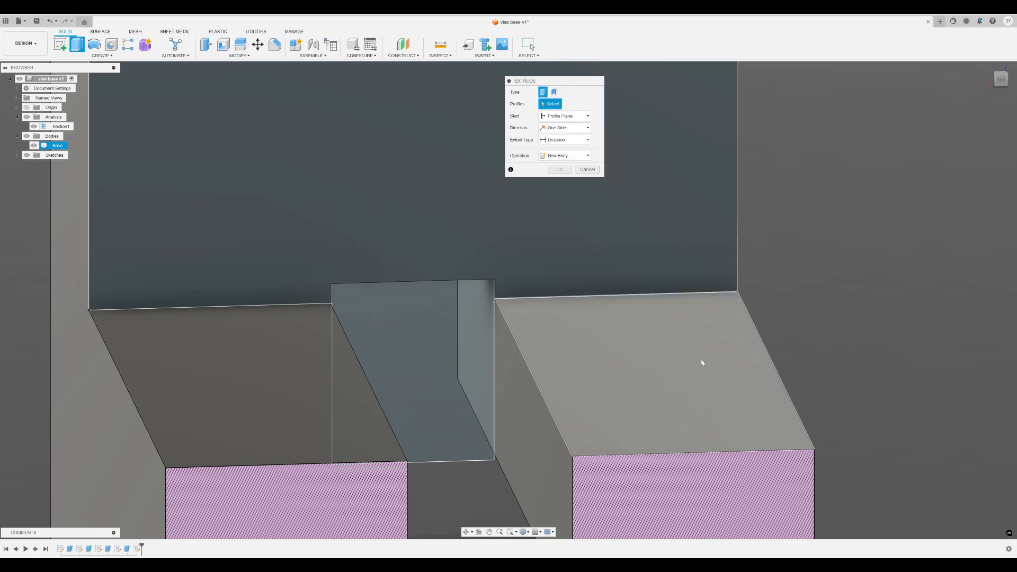
{"action": "left_click", "coordinate": [565, 249]}
{"action": "left_click", "coordinate": [478, 316]}
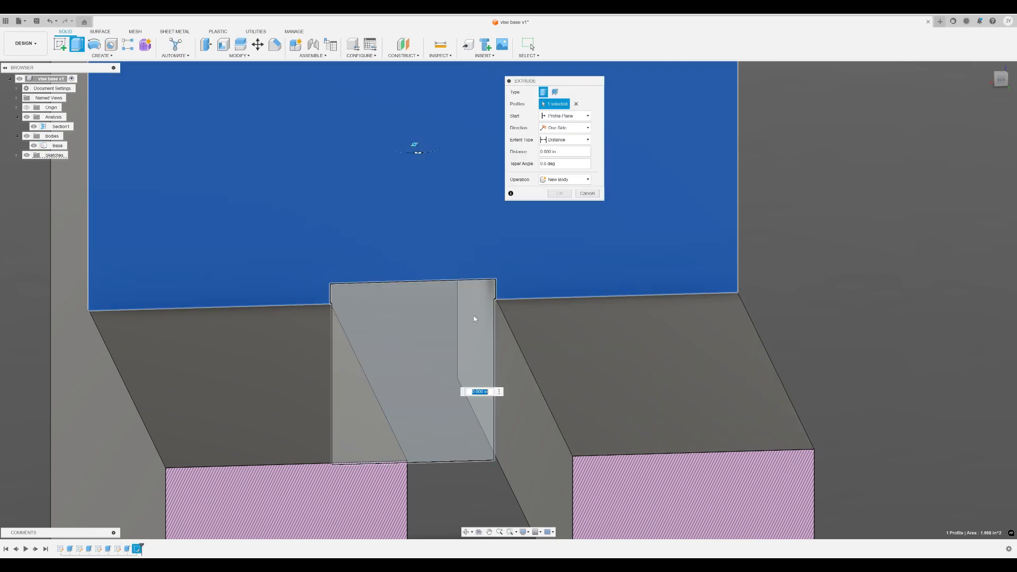
{"action": "mouse_move", "coordinate": [859, 343]}
{"action": "middle_mouse_down", "text": "shift"}
{"action": "mouse_move", "coordinate": [836, 325]}
{"action": "mouse_move", "coordinate": [843, 334]}
{"action": "middle_mouse_up", "text": "shift"}
{"action": "scroll", "coordinate": [448, 369], "scroll_direction": "up", "scroll_amount": 9}
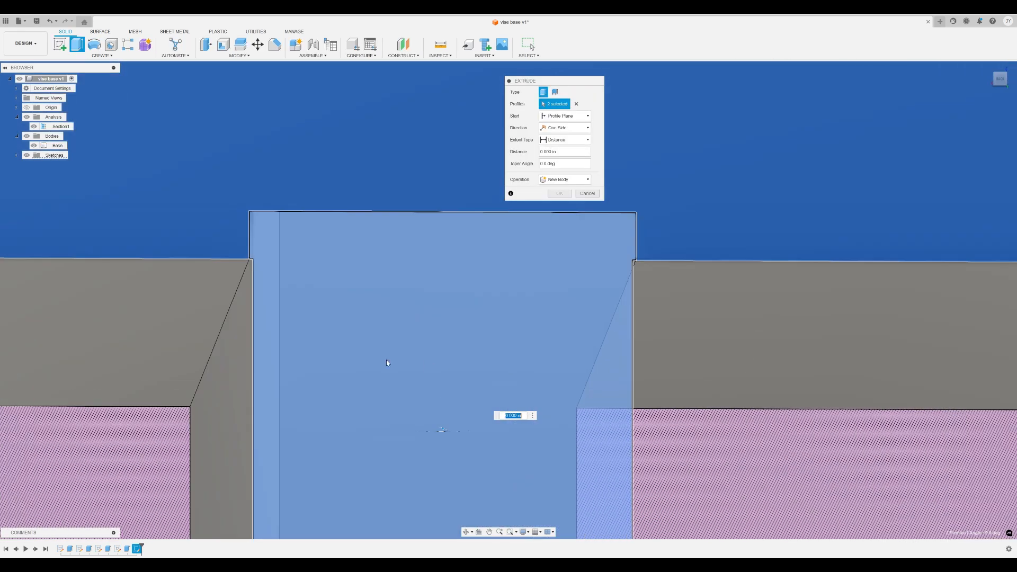
{"action": "scroll", "coordinate": [345, 300], "scroll_direction": "down", "scroll_amount": 4}
{"action": "scroll", "coordinate": [347, 299], "scroll_direction": "down", "scroll_amount": 4}
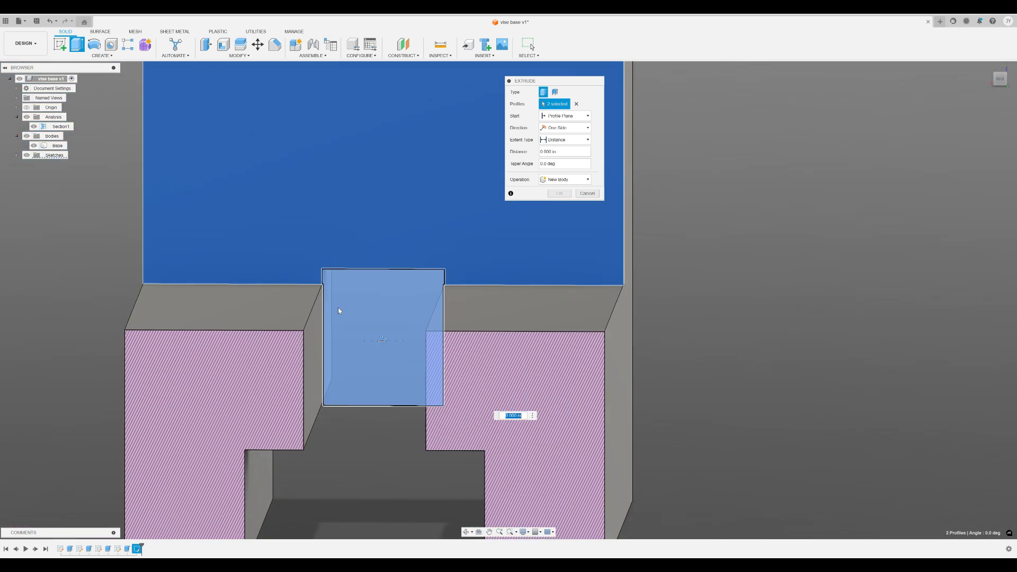
{"action": "middle_click_drag", "start_coordinate": [98, 277], "coordinate": [426, 357], "text": "shift"}
{"action": "middle_click_drag", "start_coordinate": [356, 319], "coordinate": [120, 381], "text": "shift"}
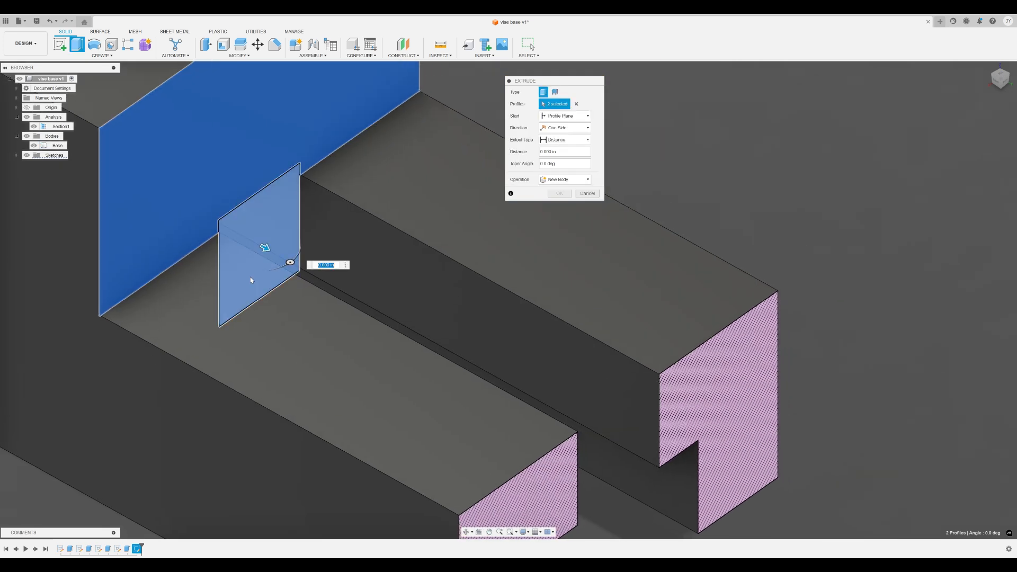
{"action": "left_click_drag", "start_coordinate": [267, 247], "coordinate": [436, 364]}
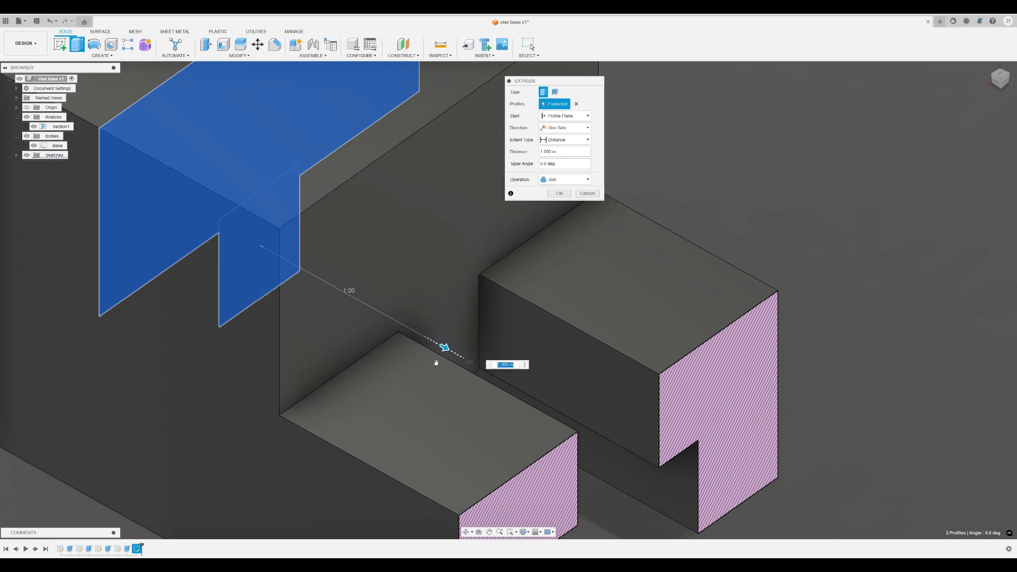
{"action": "left_click", "coordinate": [571, 182]}
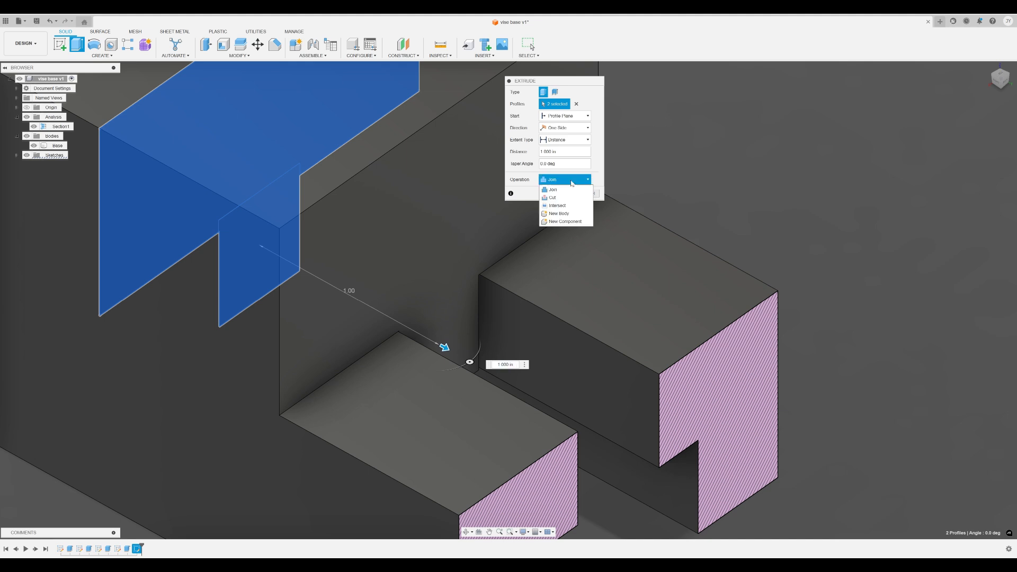
{"action": "left_click", "coordinate": [565, 214]}
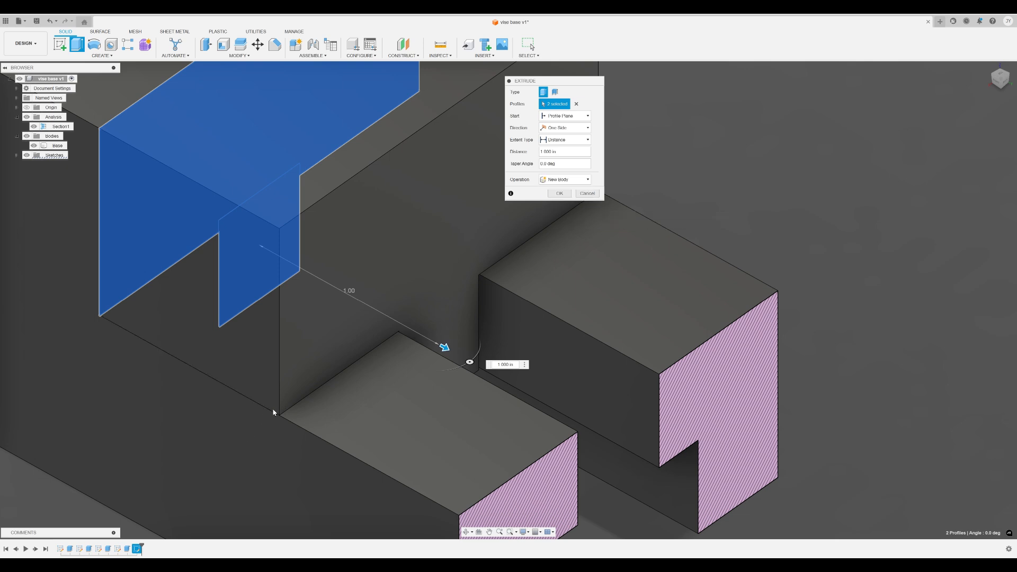
{"action": "middle_click_drag", "start_coordinate": [468, 363], "coordinate": [427, 342], "text": "shift"}
{"action": "scroll", "coordinate": [580, 264], "scroll_direction": "down", "scroll_amount": 3}
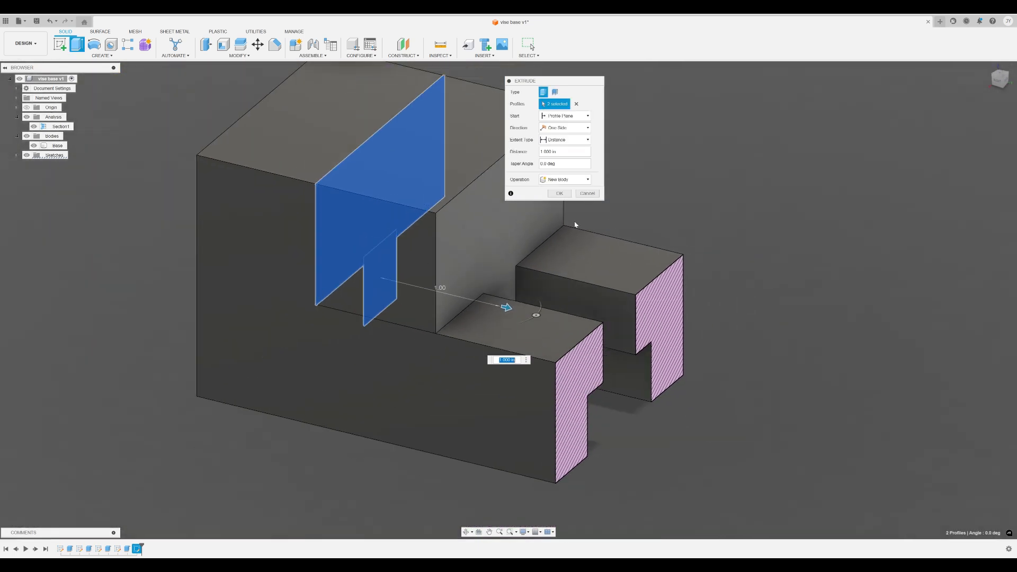
{"action": "left_click", "coordinate": [559, 192]}
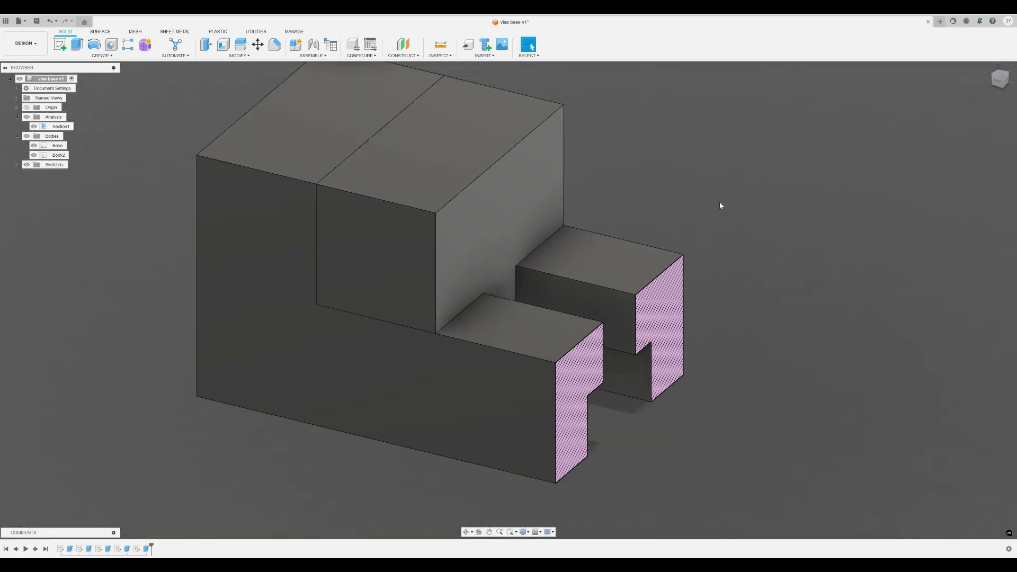
Rename the newly extruded body as jaw.
{"action": "mouse_move", "coordinate": [720, 202]}
{"action": "middle_mouse_down", "text": "shift"}
{"action": "mouse_move", "coordinate": [742, 203]}
{"action": "mouse_move", "coordinate": [740, 181]}
{"action": "mouse_move", "coordinate": [731, 200]}
{"action": "middle_mouse_up", "text": "shift"}
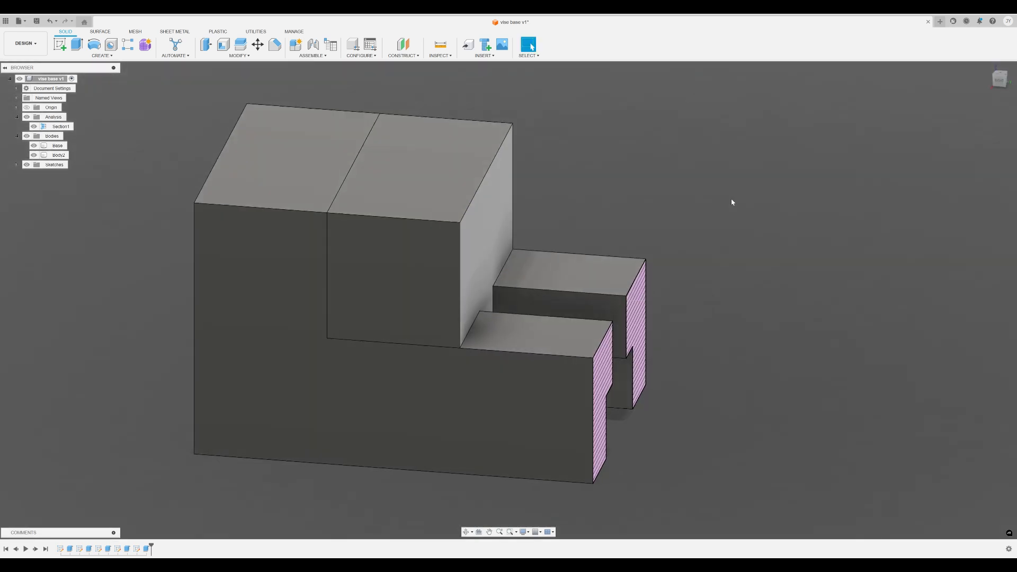
{"action": "left_click", "coordinate": [425, 255]}
{"action": "left_click", "coordinate": [113, 264]}
{"action": "left_click", "coordinate": [65, 156]}
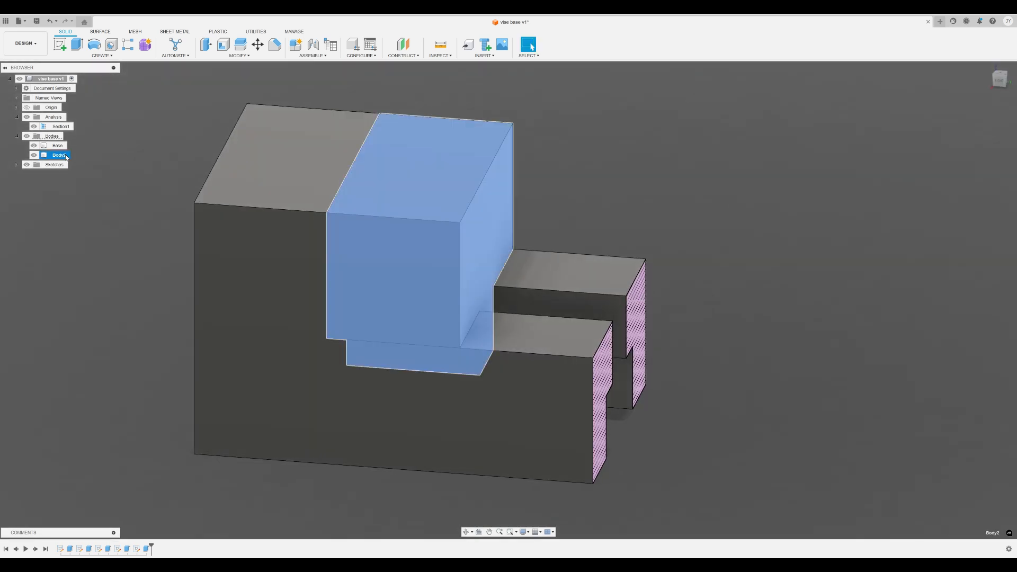
{"action": "left_click", "coordinate": [62, 157]}
{"action": "left_click", "coordinate": [56, 155]}
{"action": "double_click", "coordinate": [61, 155]}
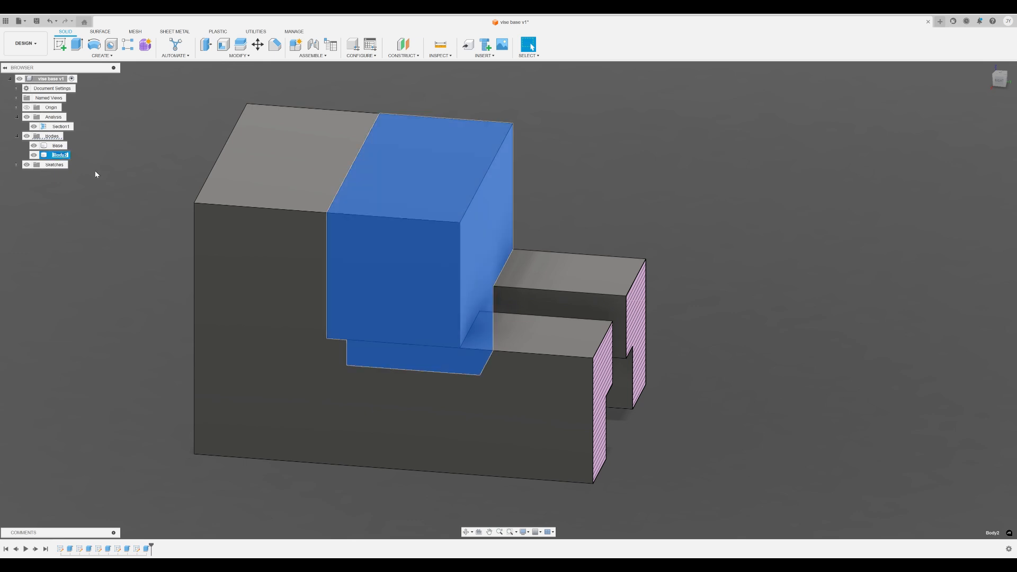
{"action": "type", "text": "jaw"}
{"action": "key", "text": "Return"}
{"action": "mouse_move", "coordinate": [91, 361]}
{"action": "middle_mouse_down", "text": "shift"}
{"action": "mouse_move", "coordinate": [90, 342]}
{"action": "mouse_move", "coordinate": [75, 363]}
{"action": "middle_mouse_up", "text": "shift"}
{"action": "key", "text": "Escape"}
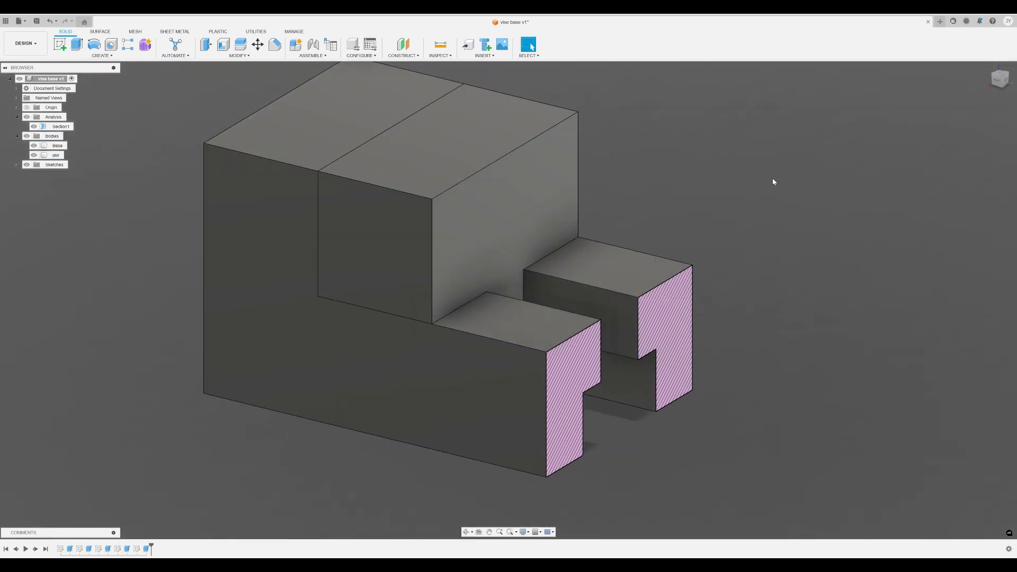
Hide the section analysis to show the complete vise base with the jaw.
{"action": "middle_click_drag", "start_coordinate": [676, 147], "coordinate": [670, 149], "text": "shift"}
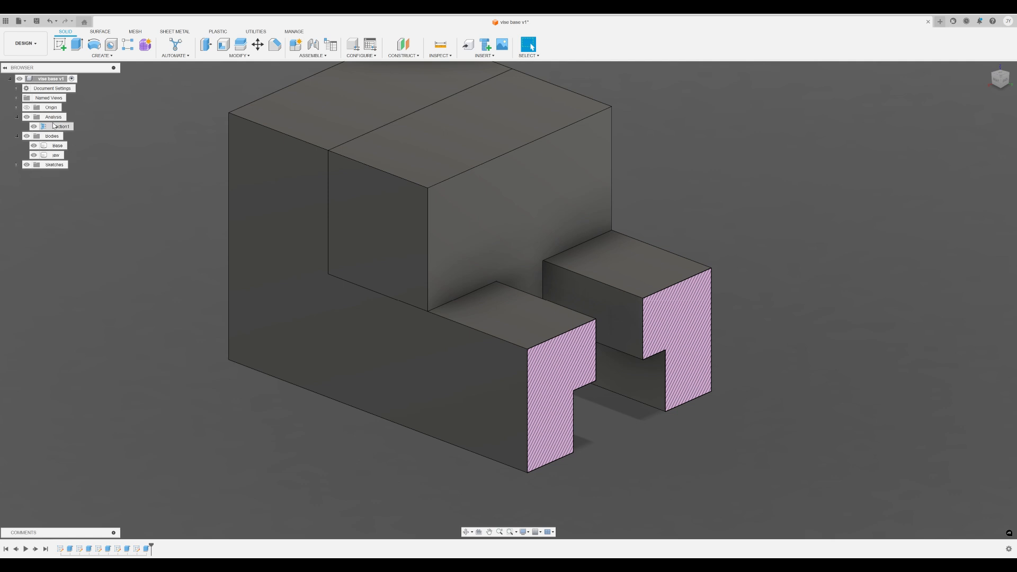
{"action": "left_click", "coordinate": [34, 126]}
{"action": "middle_click_drag", "start_coordinate": [304, 263], "coordinate": [678, 442], "text": "shift"}
{"action": "left_click", "coordinate": [483, 306]}
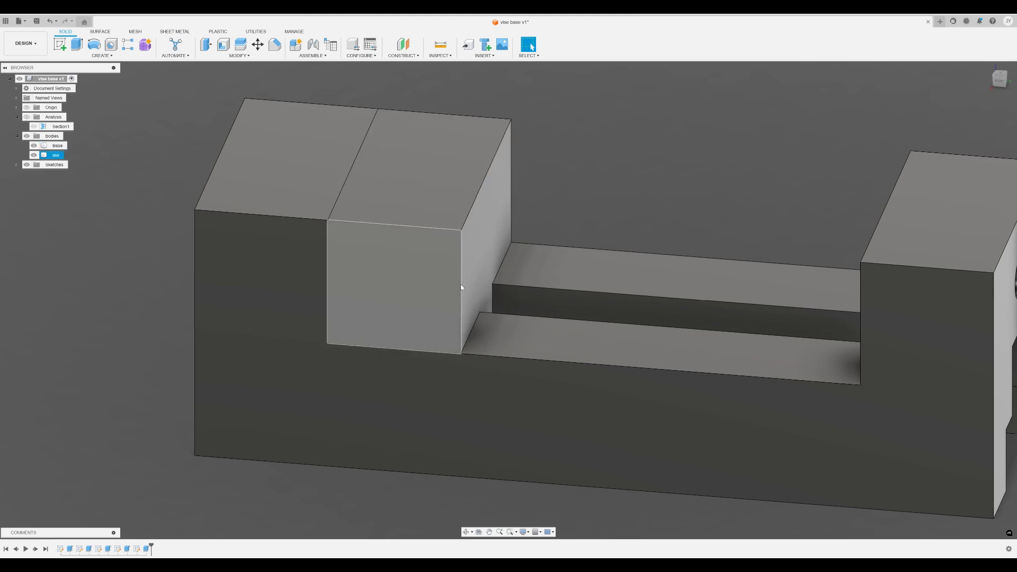
{"action": "middle_click_drag", "start_coordinate": [460, 284], "coordinate": [306, 220], "text": "shift"}
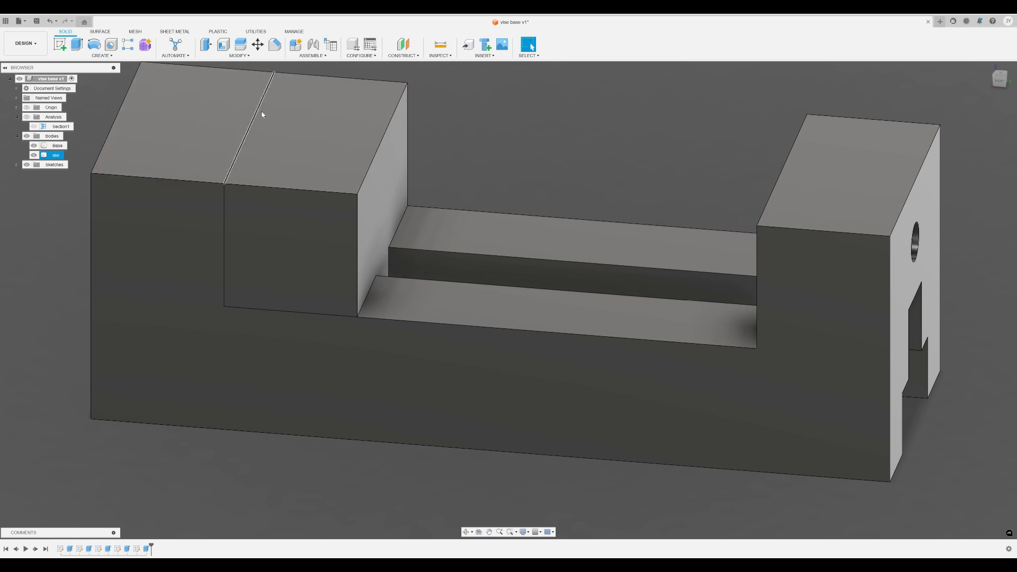
Examine how the jaw sits on the base and how its tongue fits the slot from the side and underneath.
{"action": "left_click", "coordinate": [341, 271]}
{"action": "middle_click_drag", "start_coordinate": [341, 270], "coordinate": [352, 312], "text": "shift"}
{"action": "left_click", "coordinate": [352, 310]}
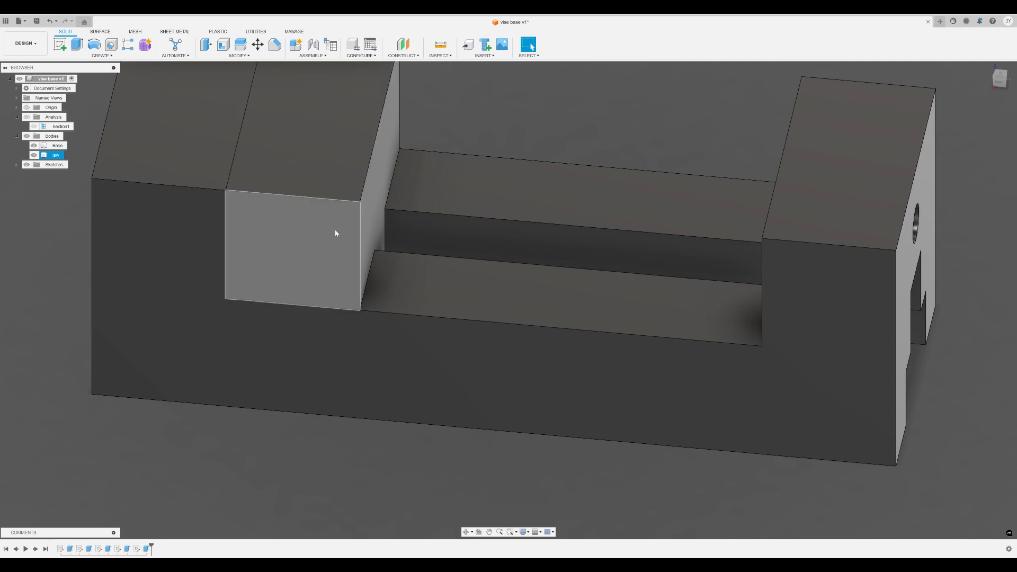
{"action": "middle_click_drag", "start_coordinate": [336, 232], "coordinate": [266, 231], "text": "shift"}
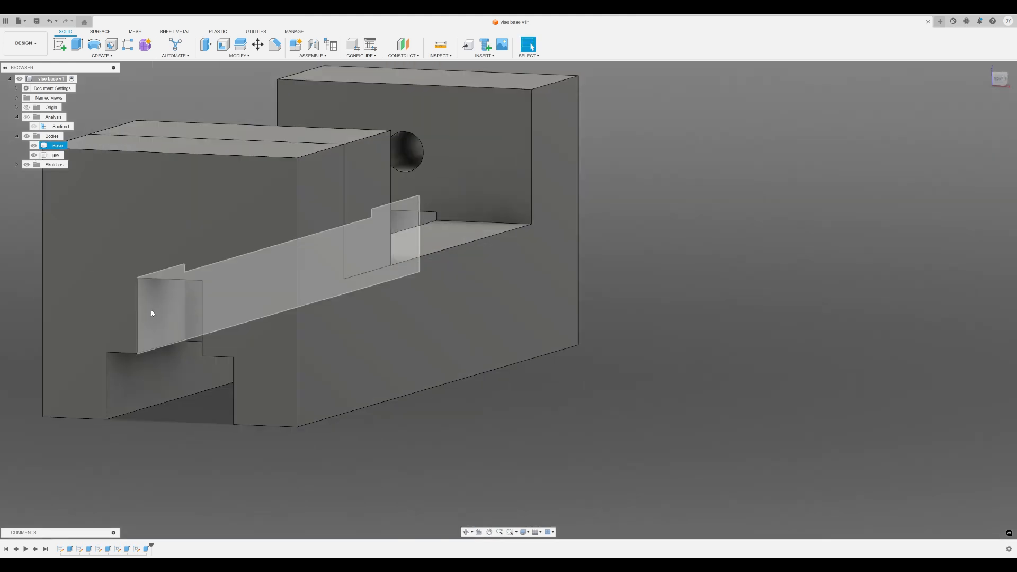
{"action": "middle_click_drag", "start_coordinate": [152, 311], "coordinate": [192, 241], "text": "shift"}
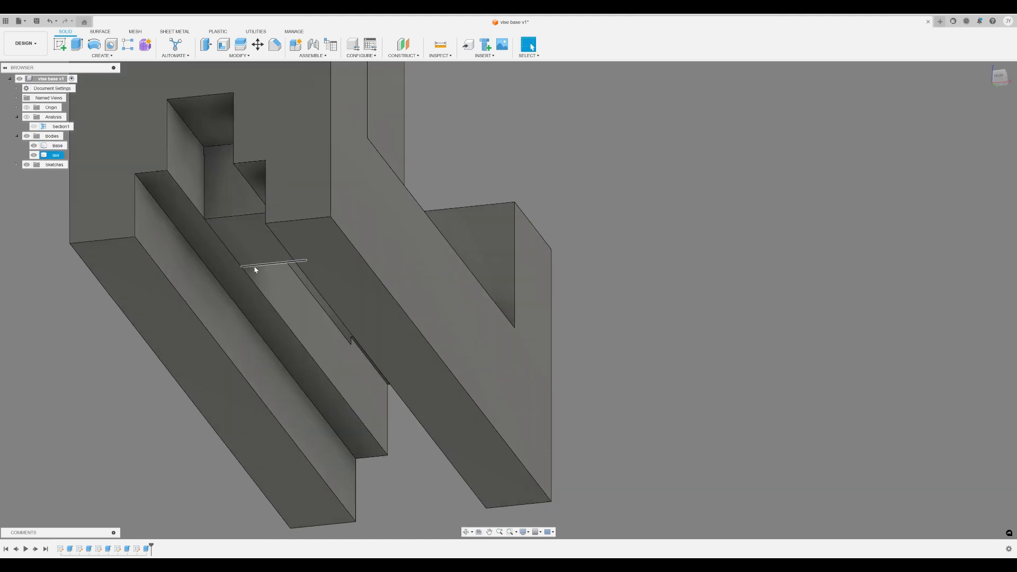
{"action": "middle_click_drag", "start_coordinate": [245, 283], "coordinate": [277, 341], "text": "shift"}
{"action": "middle_click_drag", "start_coordinate": [476, 196], "coordinate": [453, 275]}
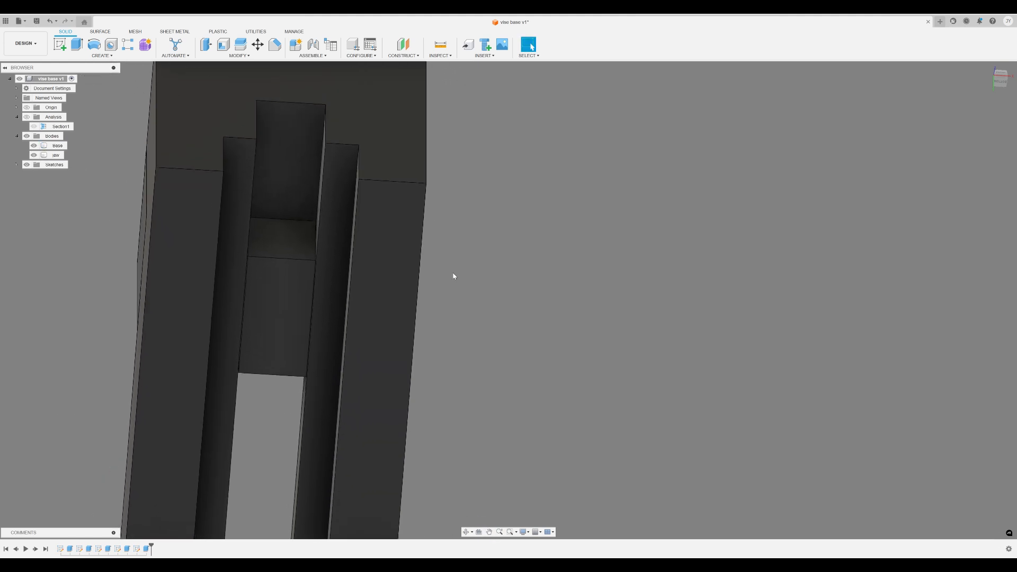
Start a sketch on the tongue's bottom face and draw two circles on its lengthwise centreline, one near each end.
{"action": "left_click", "coordinate": [62, 50]}
{"action": "left_click", "coordinate": [291, 294]}
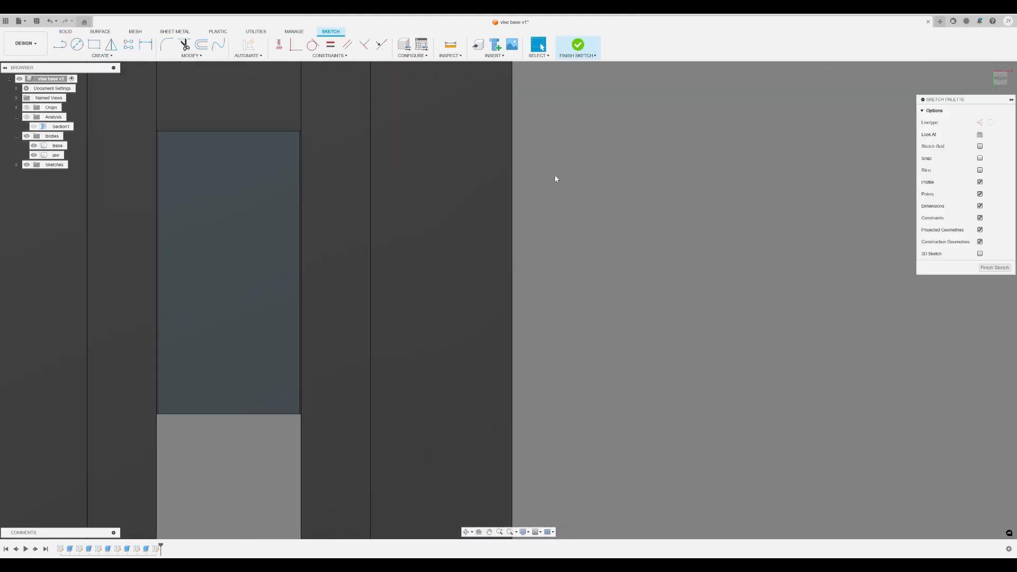
{"action": "left_click", "coordinate": [76, 44]}
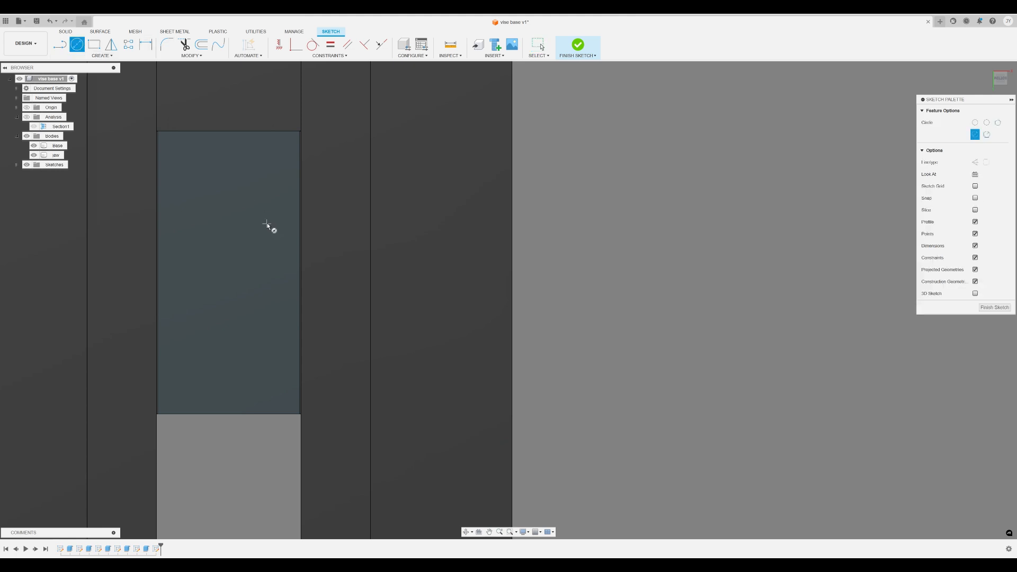
{"action": "left_click", "coordinate": [229, 185]}
{"action": "left_click", "coordinate": [236, 201]}
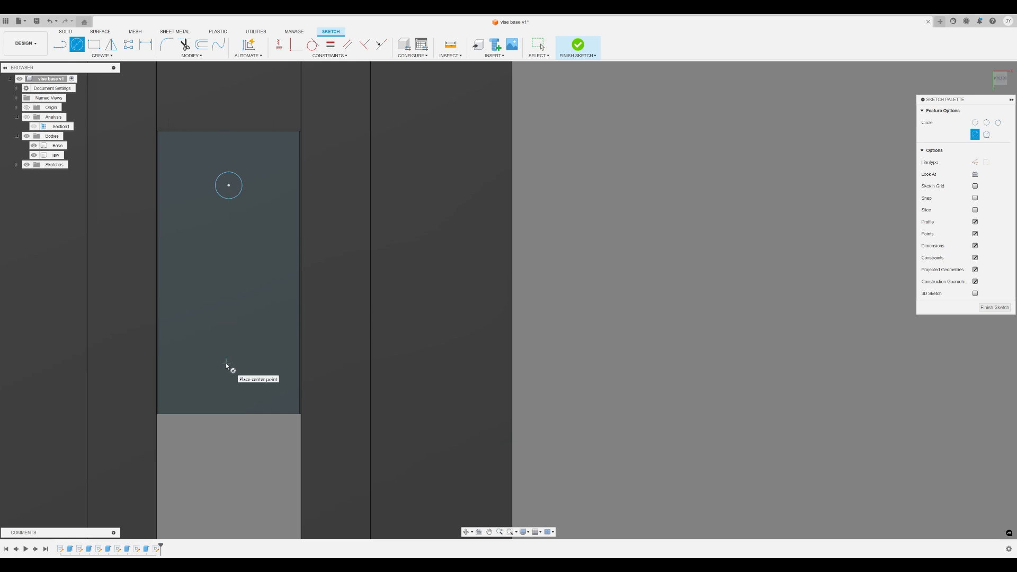
{"action": "left_click", "coordinate": [229, 366]}
Dimension the upper circle's centre 0.25 in from the tongue face's upper edge.
{"action": "left_click", "coordinate": [145, 44]}
{"action": "left_click", "coordinate": [228, 131]}
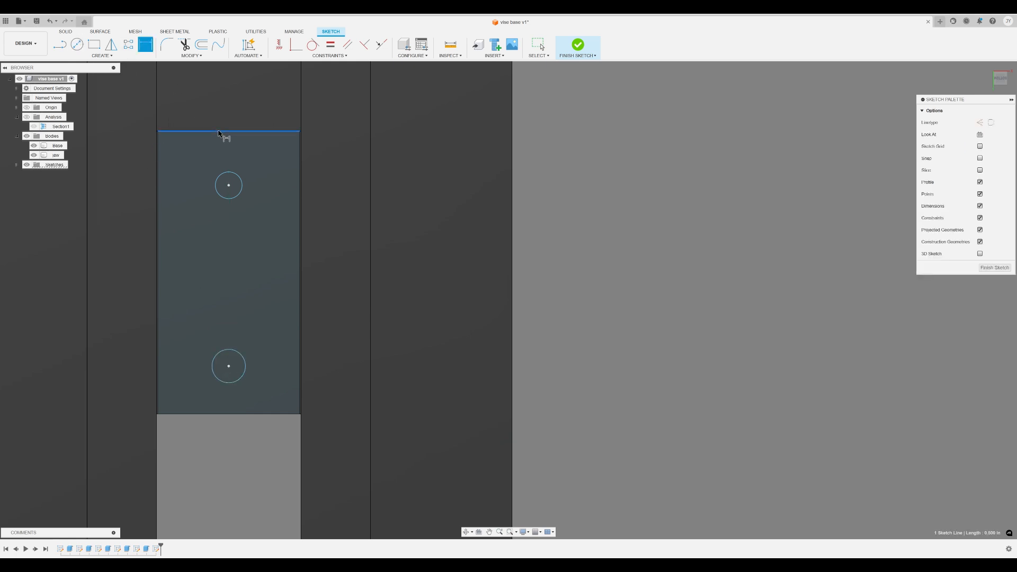
{"action": "left_click", "coordinate": [229, 185]}
{"action": "left_click", "coordinate": [210, 162]}
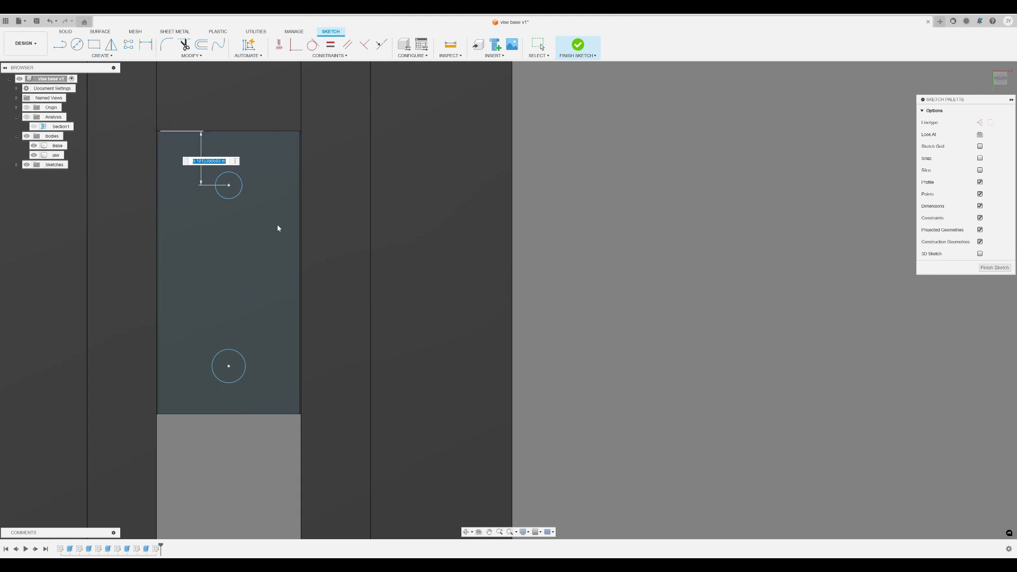
{"action": "type", "text": ".25"}
{"action": "key", "text": "Return"}
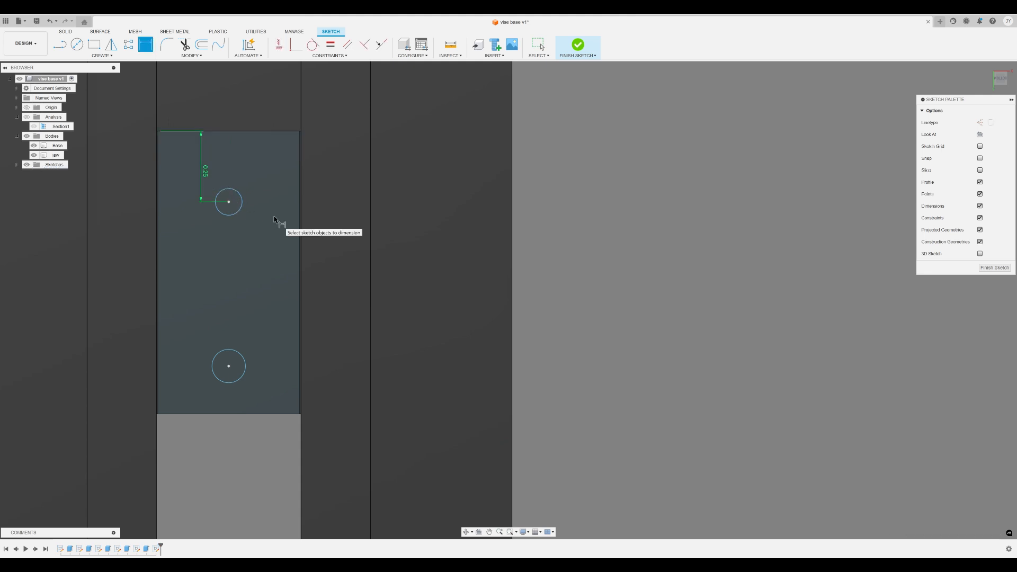
Dimension the lower circle's centre 0.25 in from the tongue face's lower edge.
{"action": "left_click", "coordinate": [229, 366]}
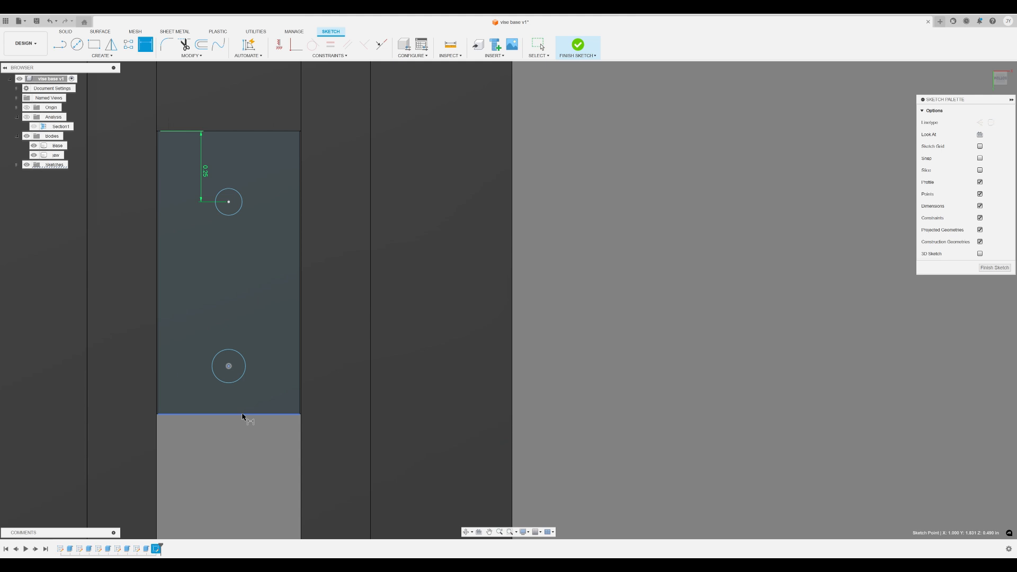
{"action": "left_click", "coordinate": [246, 413]}
{"action": "left_click", "coordinate": [194, 386]}
{"action": "type", "text": ".25"}
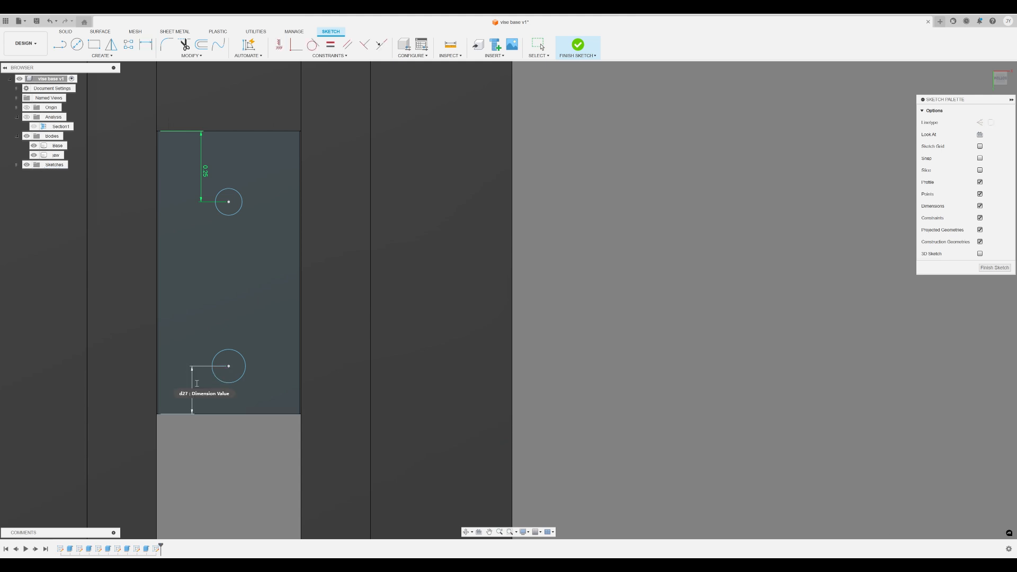
{"action": "key", "text": "Return"}
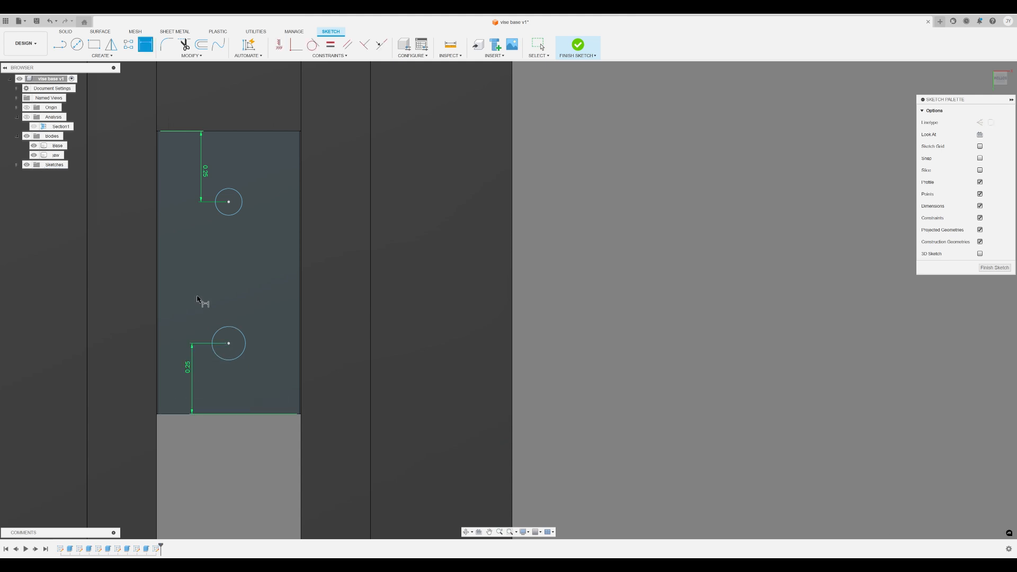
Dimension both circles' centres 0.25 in from the tongue face's long left edge.
{"action": "left_click", "coordinate": [158, 351]}
{"action": "left_click", "coordinate": [229, 343]}
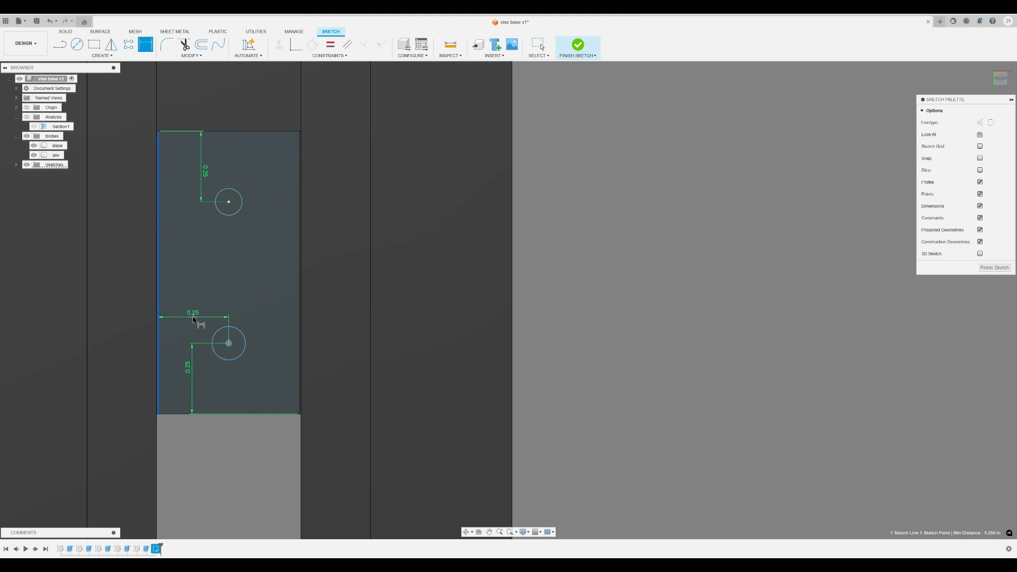
{"action": "left_click", "coordinate": [191, 320]}
{"action": "key", "text": "Return"}
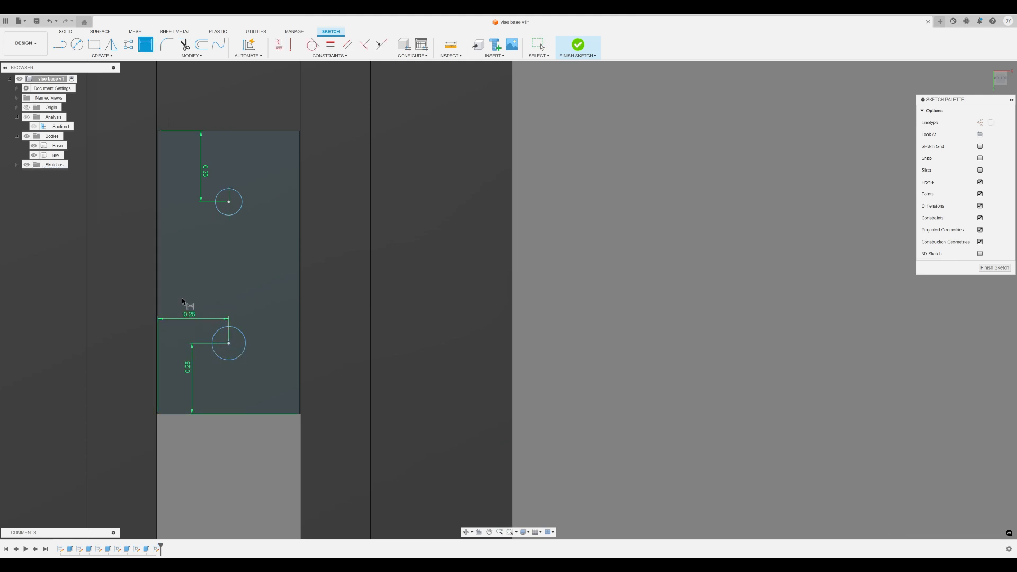
{"action": "left_click", "coordinate": [158, 223]}
{"action": "left_click", "coordinate": [180, 205]}
{"action": "key", "text": "Return"}
Switch to the McMaster-Carr website in the browser and open the alloy steel socket head screws listing.
{"action": "mouse_move", "coordinate": [545, 566]}
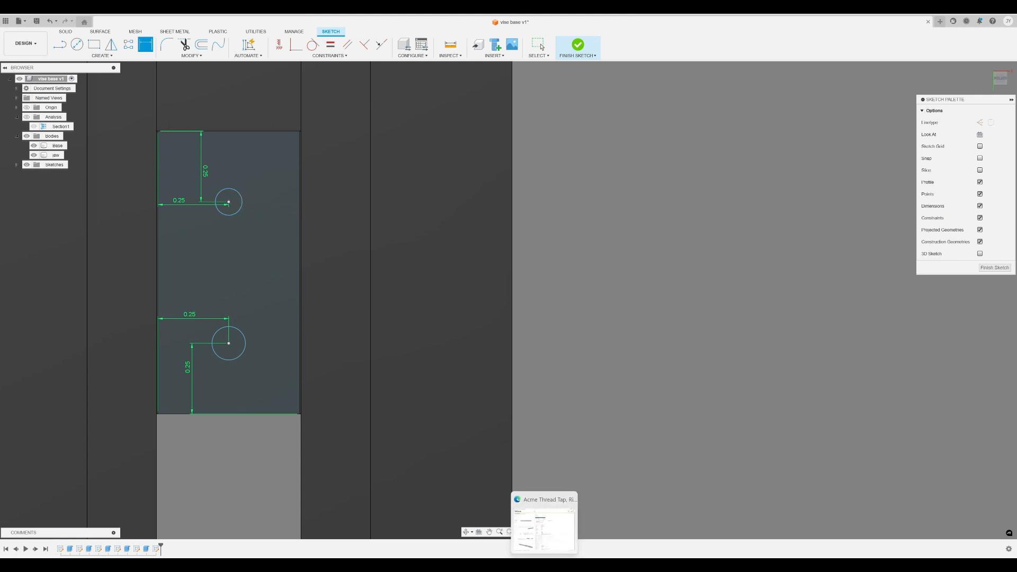
{"action": "left_click", "coordinate": [544, 527]}
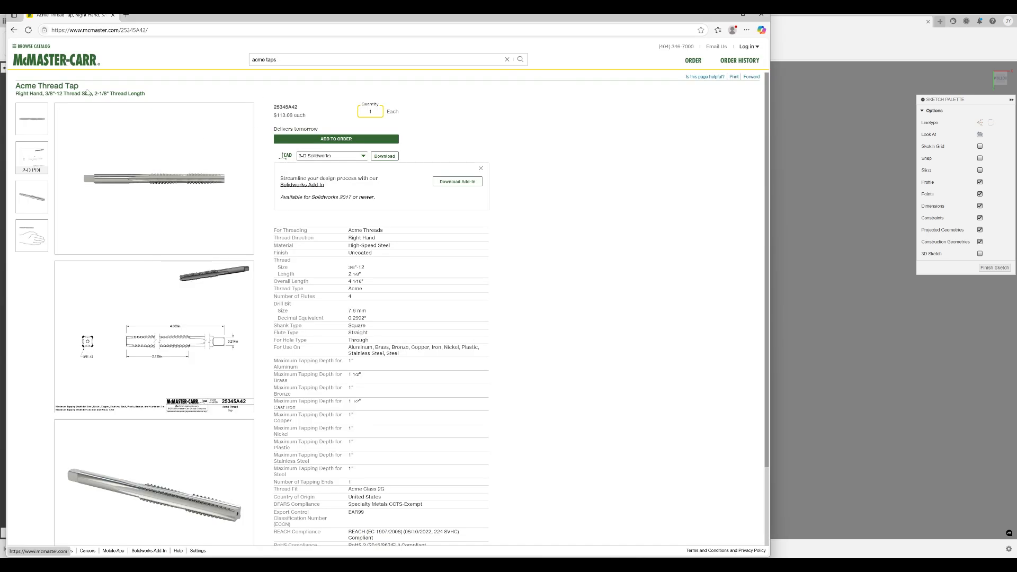
{"action": "left_click", "coordinate": [14, 30]}
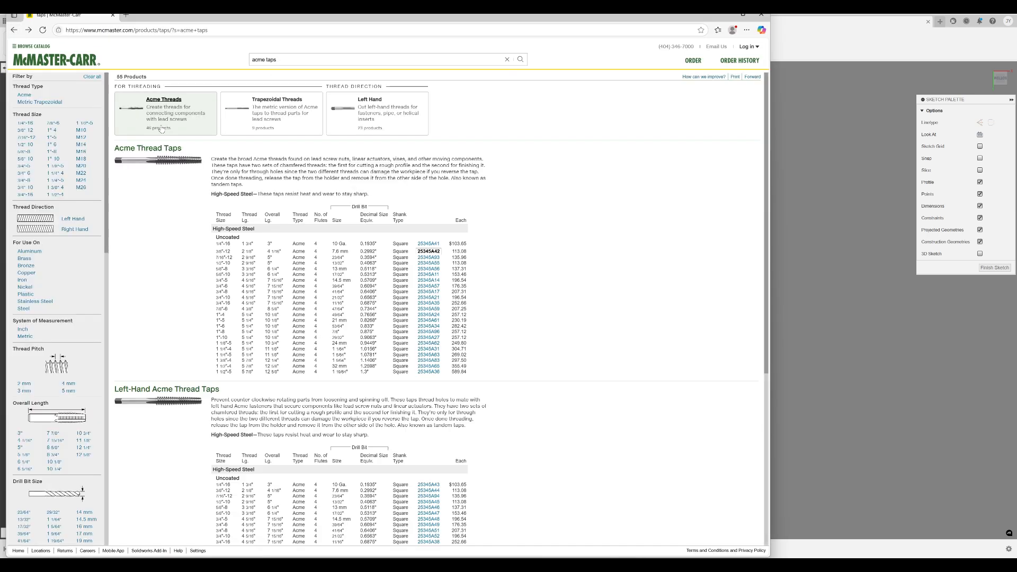
{"action": "left_click", "coordinate": [49, 63]}
{"action": "left_click", "coordinate": [113, 118]}
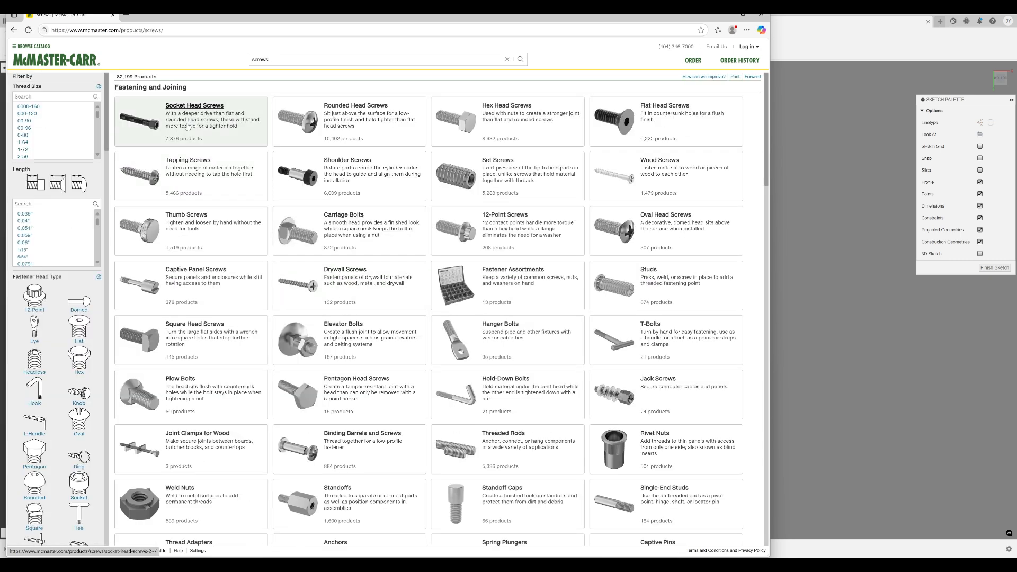
{"action": "left_click", "coordinate": [188, 139]}
{"action": "left_click", "coordinate": [160, 128]}
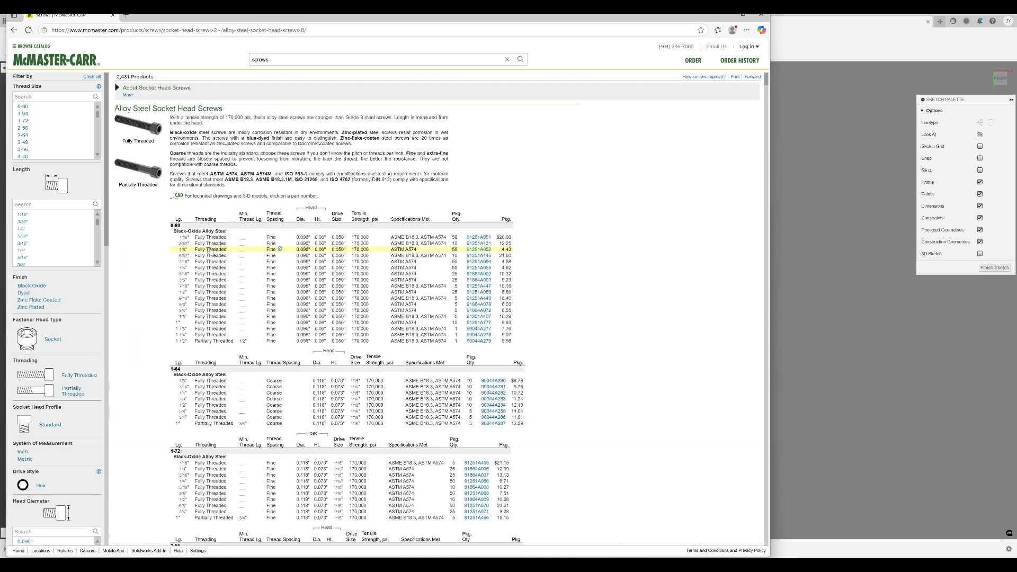
Filter the socket head screws by 10-24 thread size and view the product details of the 3/8" long black-oxide screw.
{"action": "scroll", "coordinate": [208, 251], "scroll_direction": "down", "scroll_amount": 8}
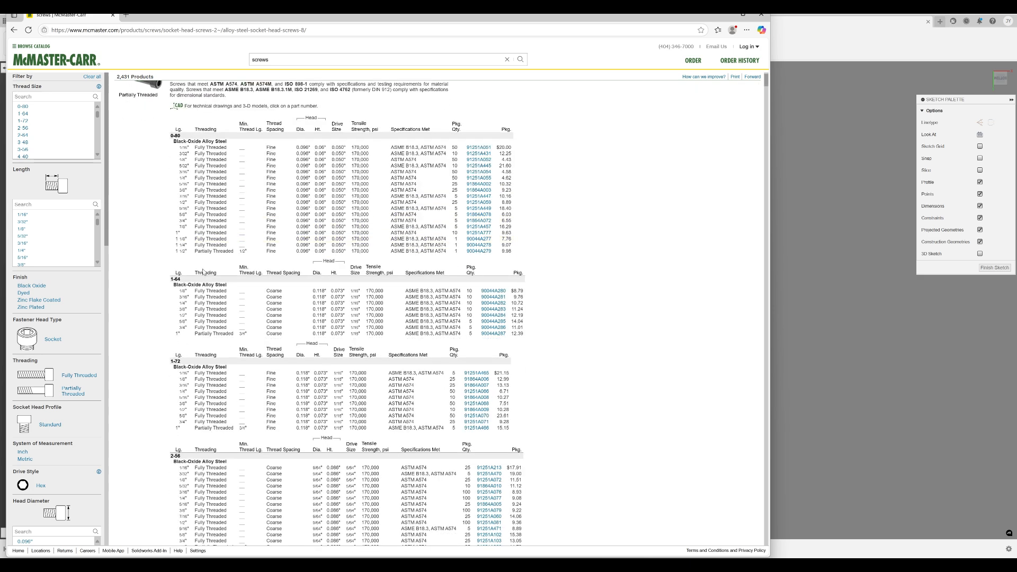
{"action": "scroll", "coordinate": [196, 253], "scroll_direction": "up", "scroll_amount": 2}
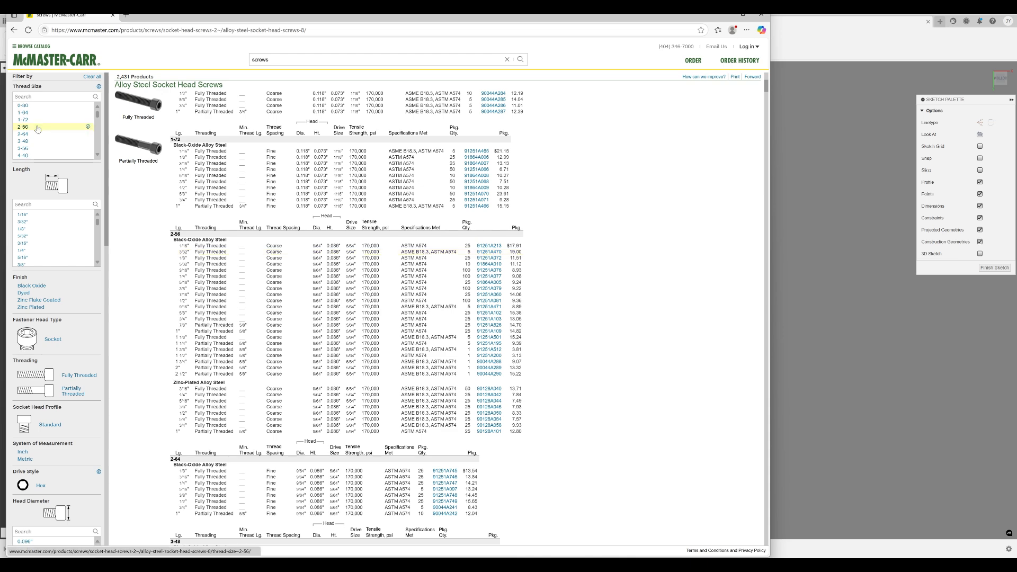
{"action": "scroll", "coordinate": [35, 130], "scroll_direction": "down", "scroll_amount": 3}
{"action": "left_click", "coordinate": [34, 133]}
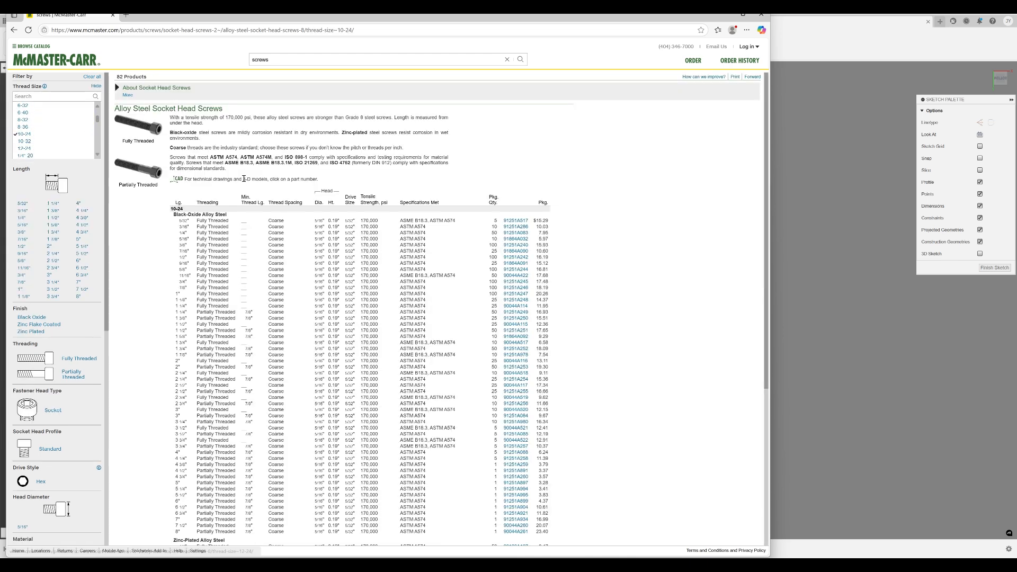
{"action": "left_click", "coordinate": [197, 247]}
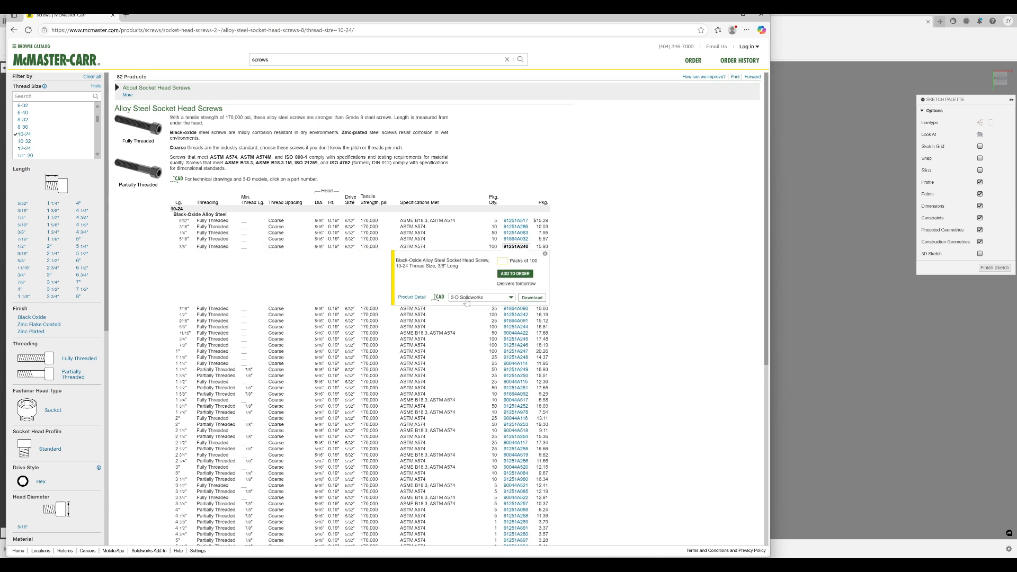
{"action": "left_click", "coordinate": [411, 297]}
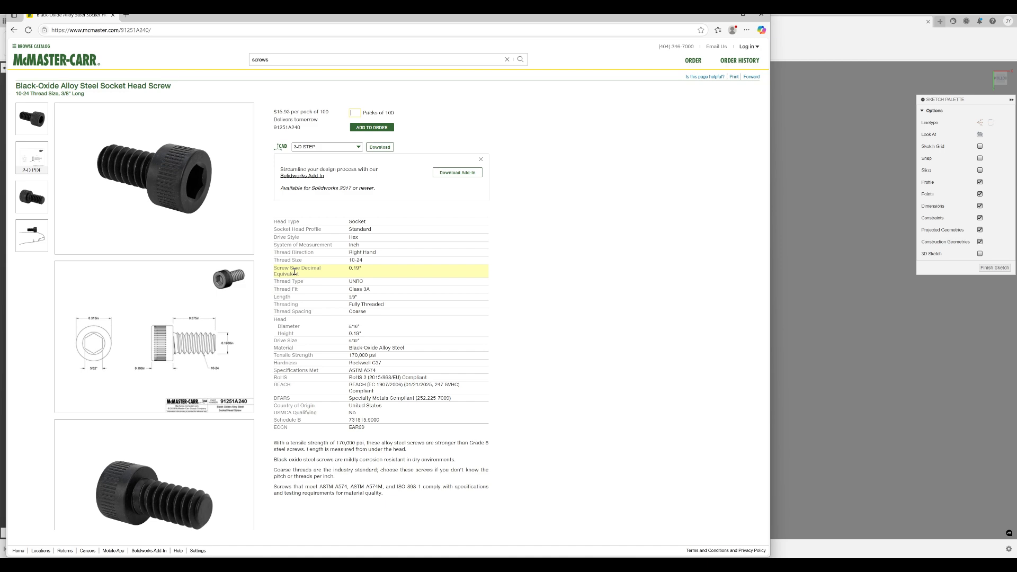
{"action": "left_click", "coordinate": [125, 15]}
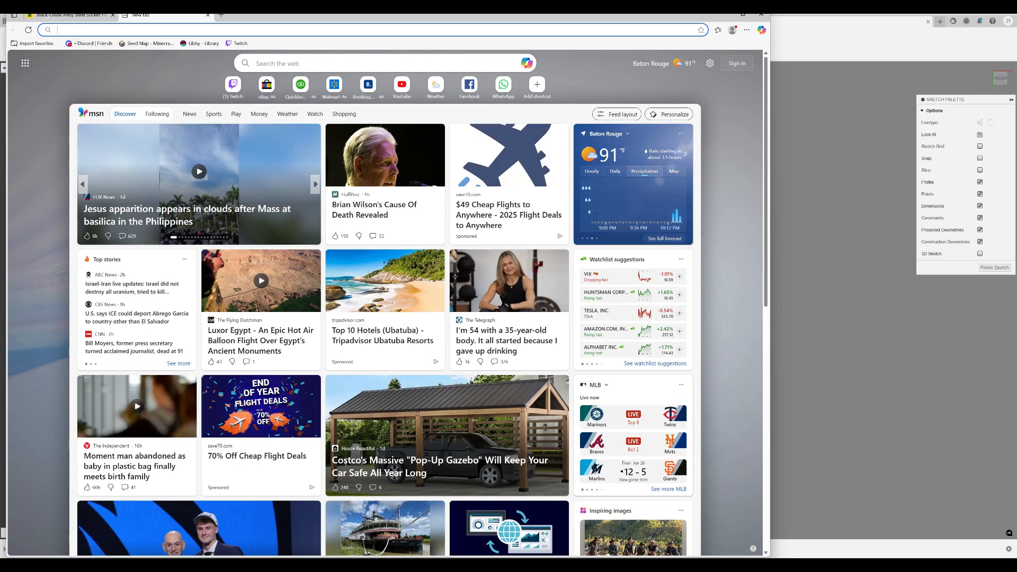
{"action": "left_click", "coordinate": [208, 15]}
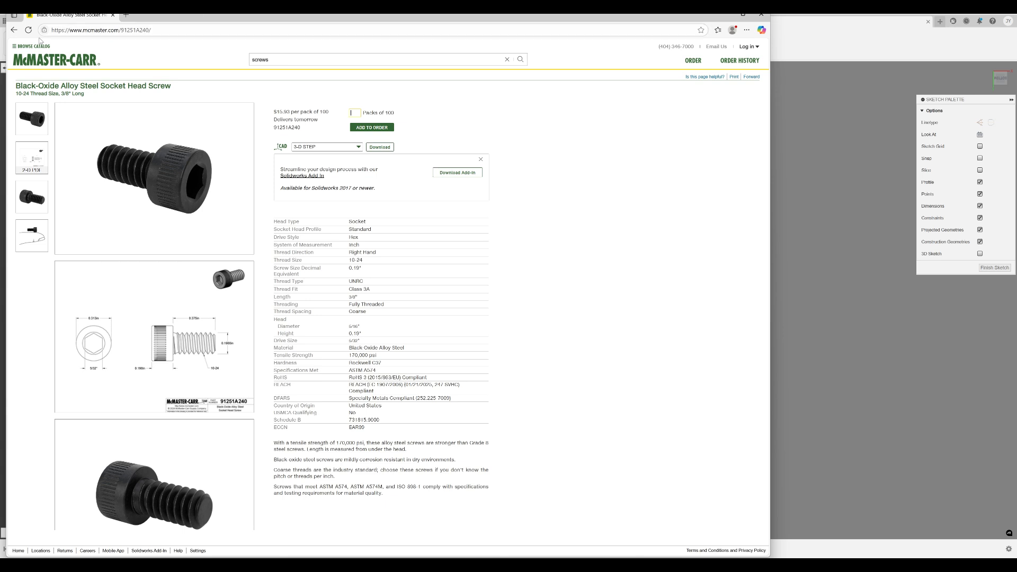
{"action": "left_click", "coordinate": [154, 30]}
{"action": "right_click", "coordinate": [161, 32]}
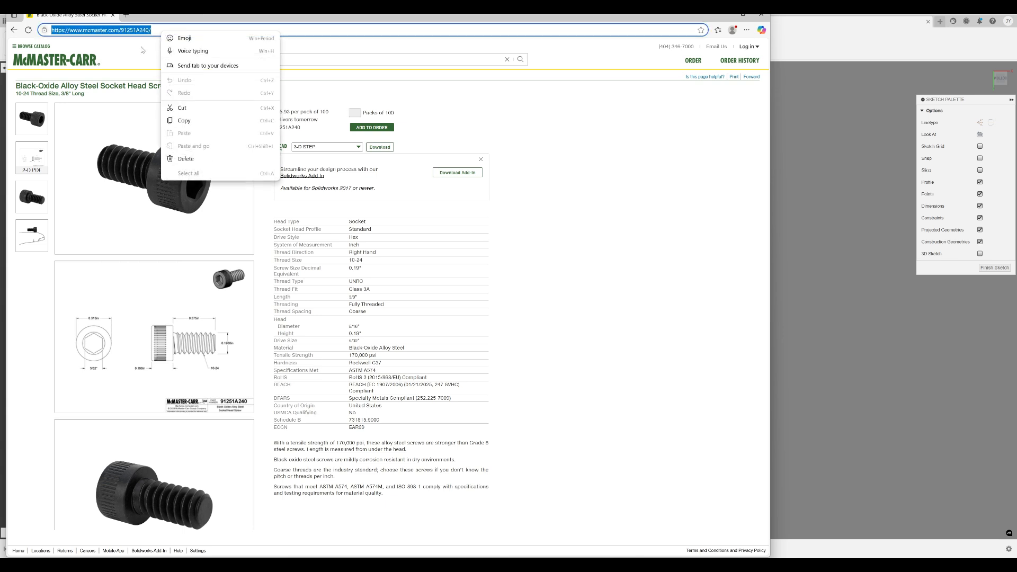
{"action": "left_click", "coordinate": [142, 51]}
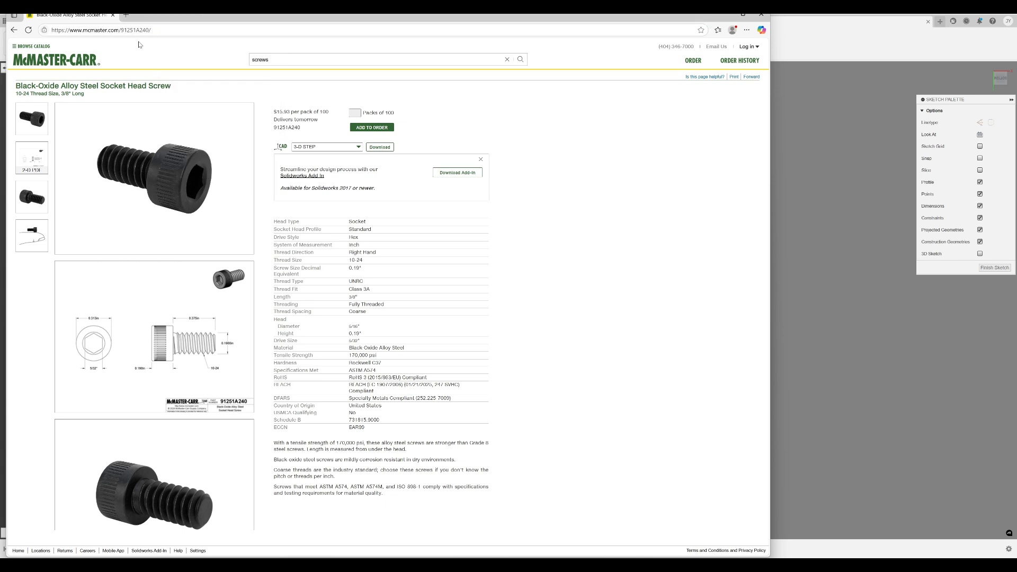
Search the McMaster-Carr catalogue for 10-24 taps and look up their drill bit size.
{"action": "left_click", "coordinate": [82, 60]}
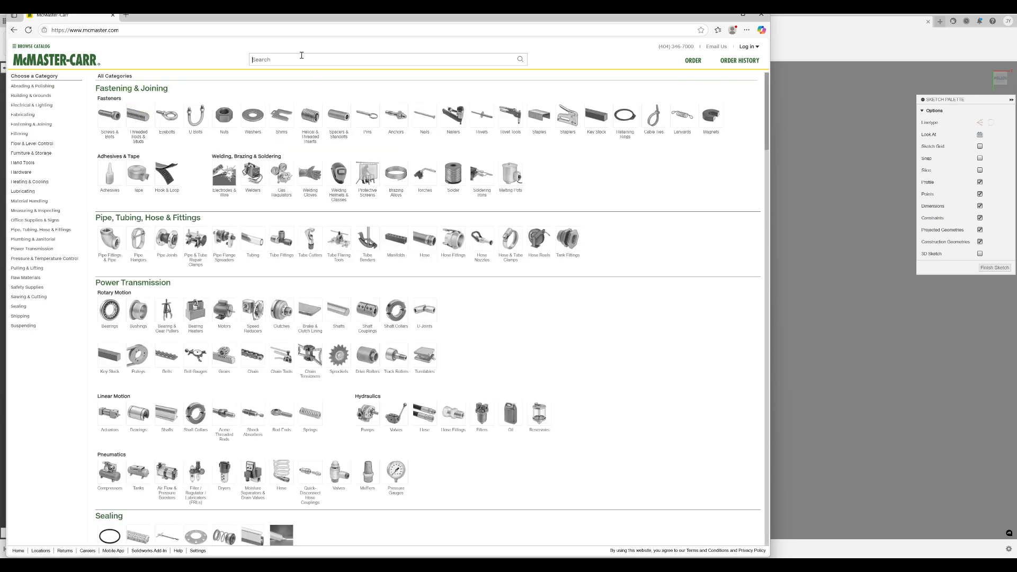
{"action": "type", "text": "10"}
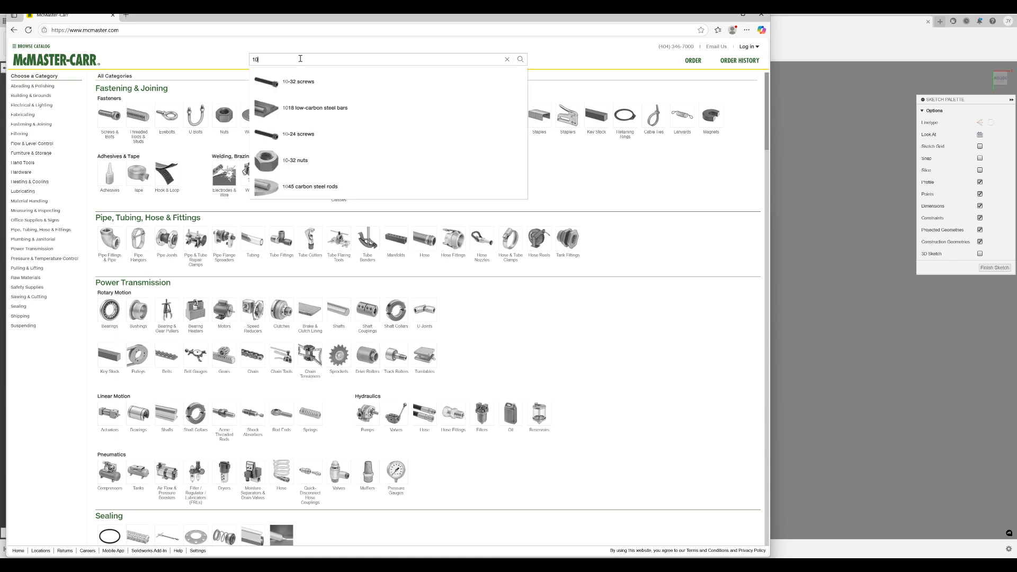
{"action": "type", "text": "-24"}
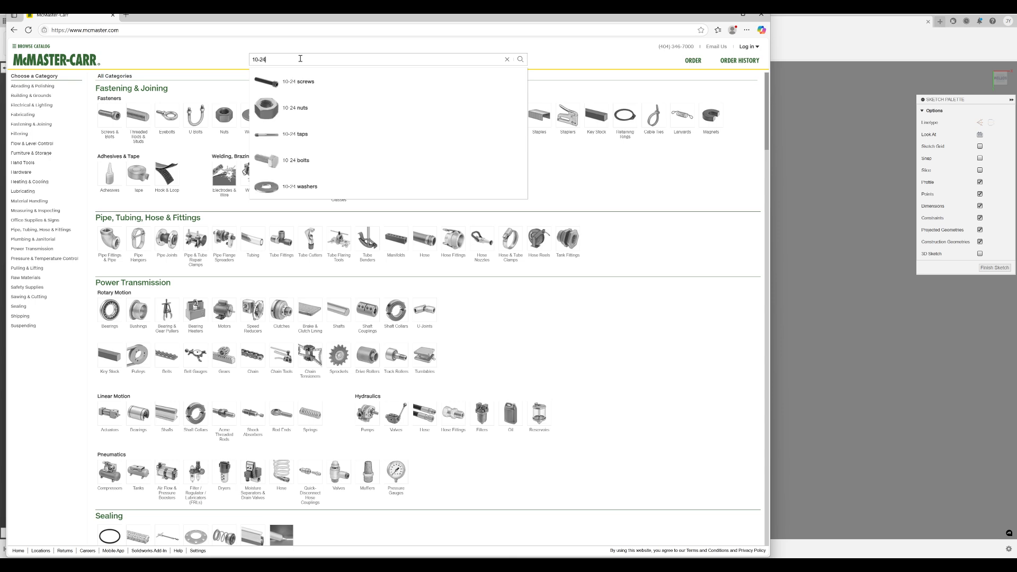
{"action": "left_click", "coordinate": [297, 134]}
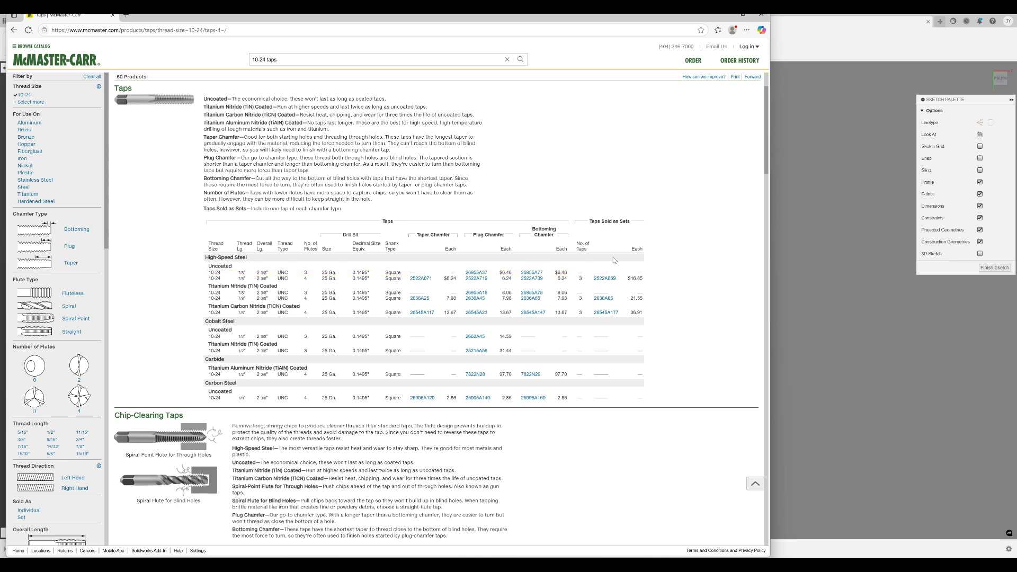
Switch back to Fusion and dimension the upper circle's diameter as 0.1495 in.
{"action": "left_click", "coordinate": [814, 229]}
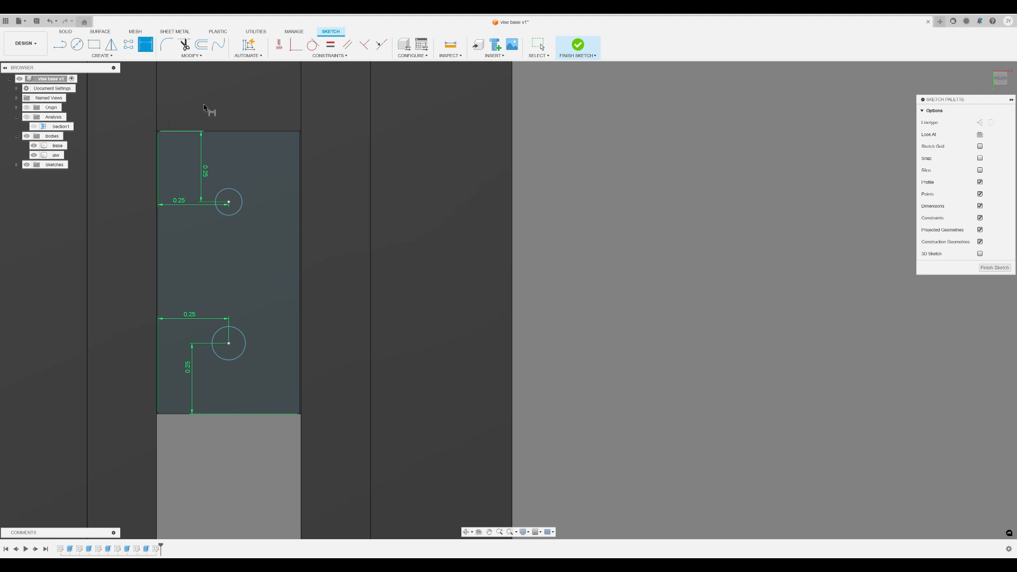
{"action": "left_click", "coordinate": [230, 192]}
{"action": "left_click", "coordinate": [250, 168]}
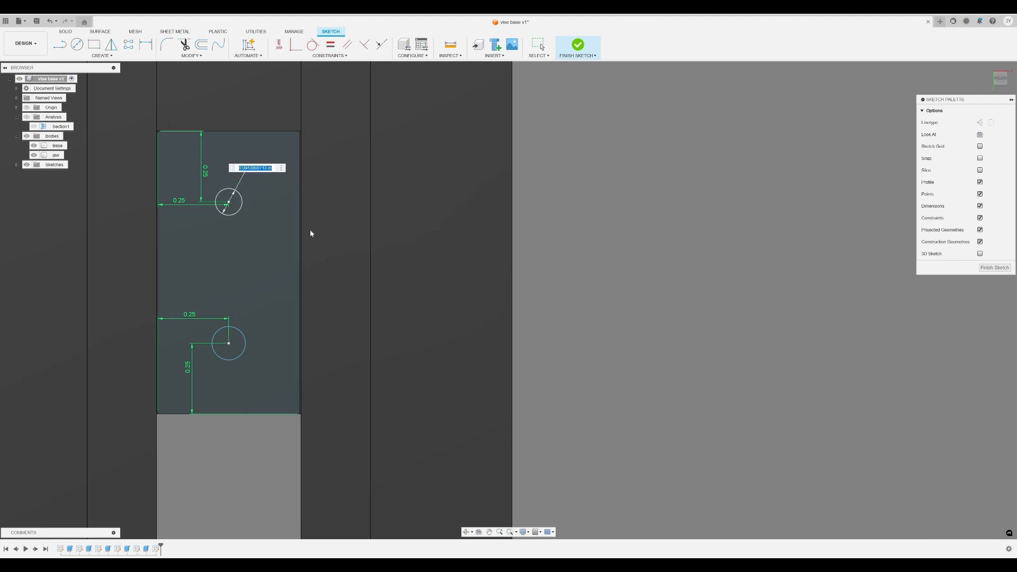
{"action": "type", "text": ".1495"}
{"action": "key", "text": "Return"}
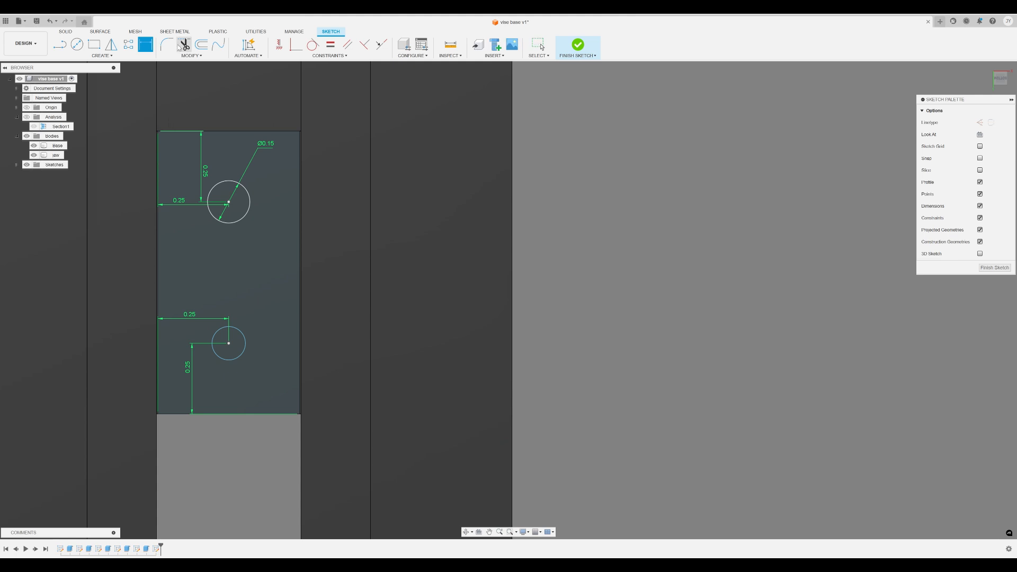
Apply an Equal constraint between the lower and upper circles.
{"action": "left_click", "coordinate": [331, 47]}
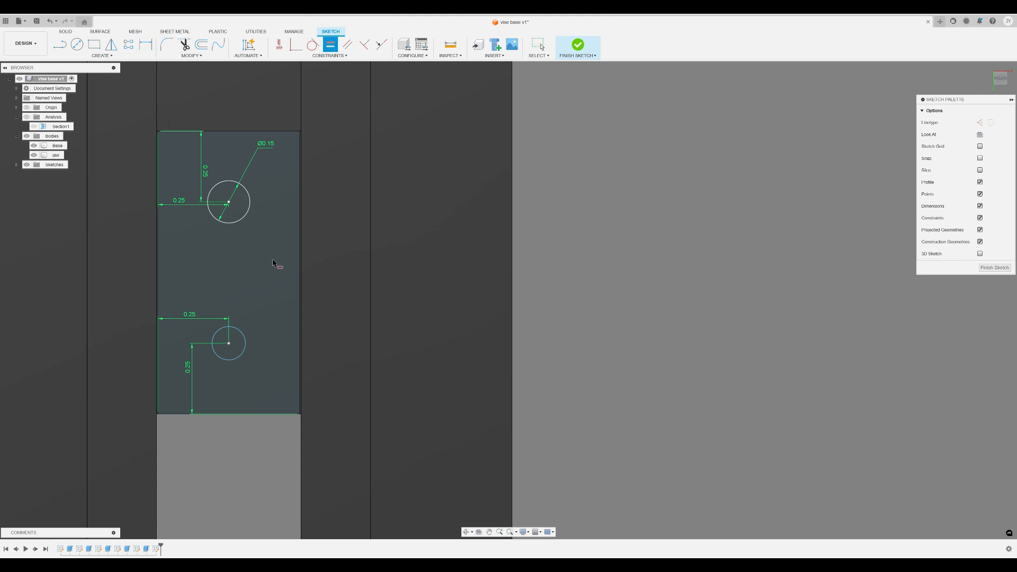
{"action": "left_click", "coordinate": [238, 331]}
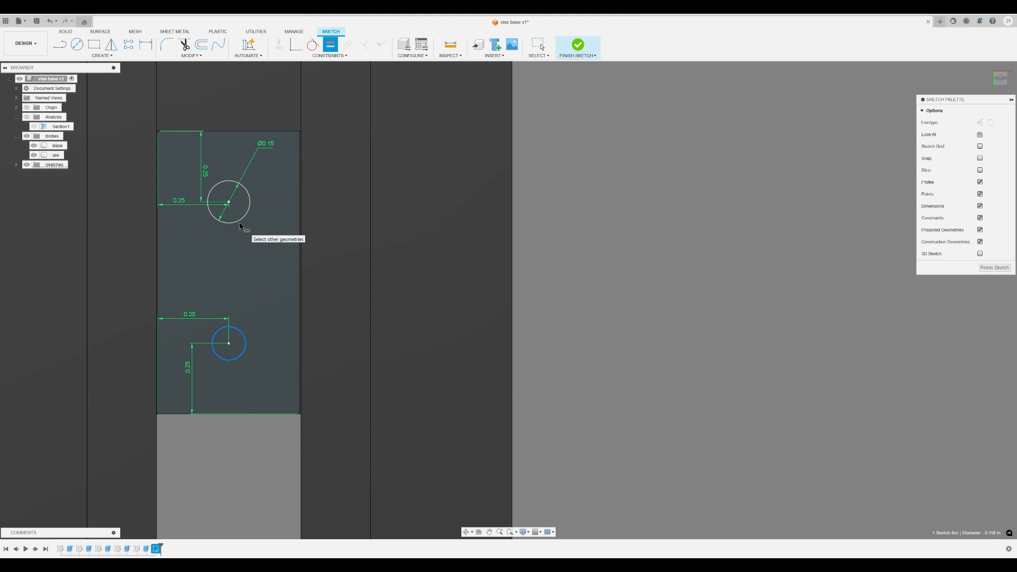
{"action": "left_click", "coordinate": [236, 220]}
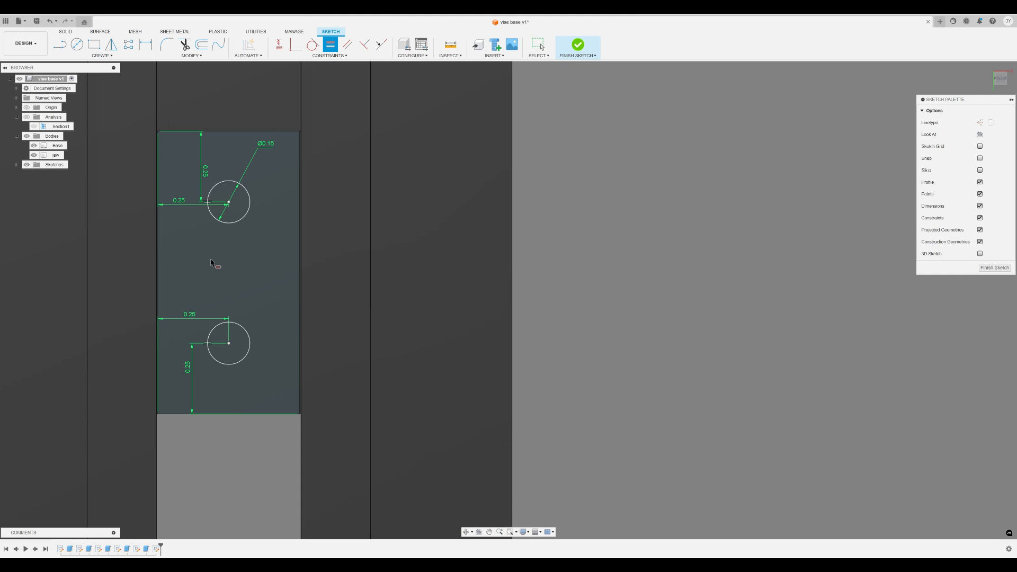
Extrude both circles as a cut 0.375 in deep into the jaw's tongue.
{"action": "key", "text": "e"}
{"action": "left_click", "coordinate": [242, 202]}
{"action": "left_click", "coordinate": [233, 327]}
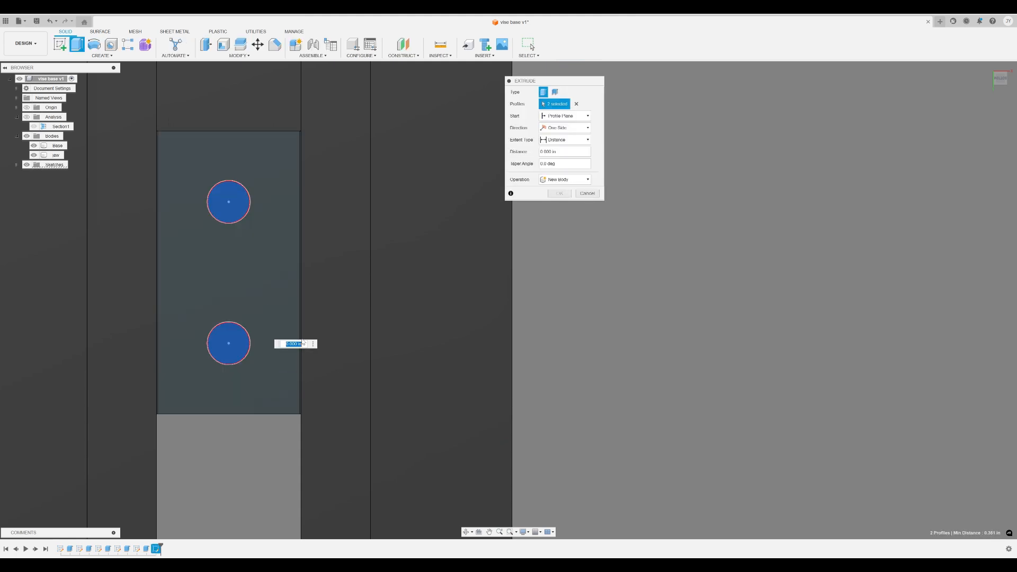
{"action": "left_click_drag", "start_coordinate": [240, 355], "coordinate": [265, 312]}
{"action": "key", "text": "Tab"}
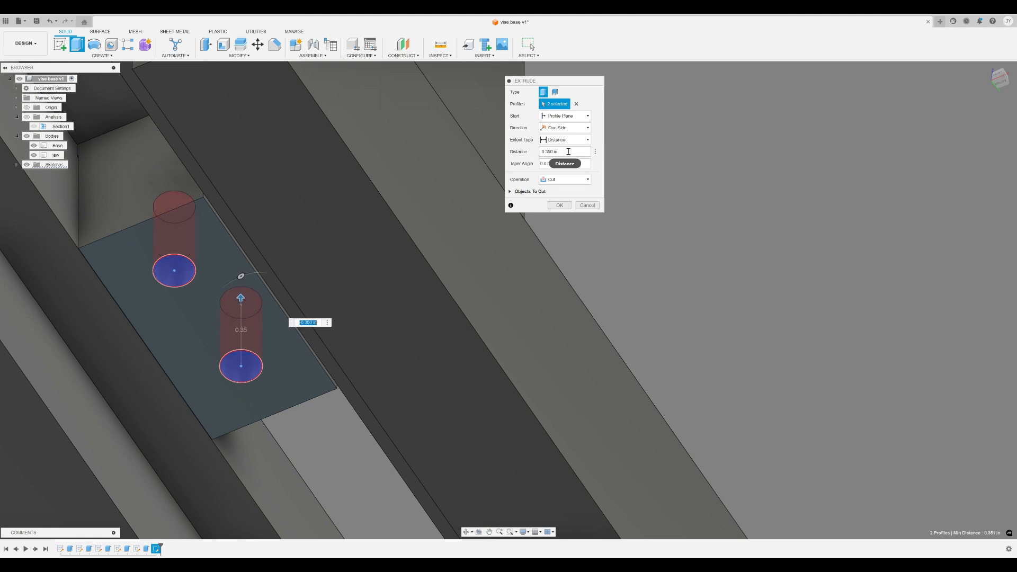
{"action": "type", "text": ".375"}
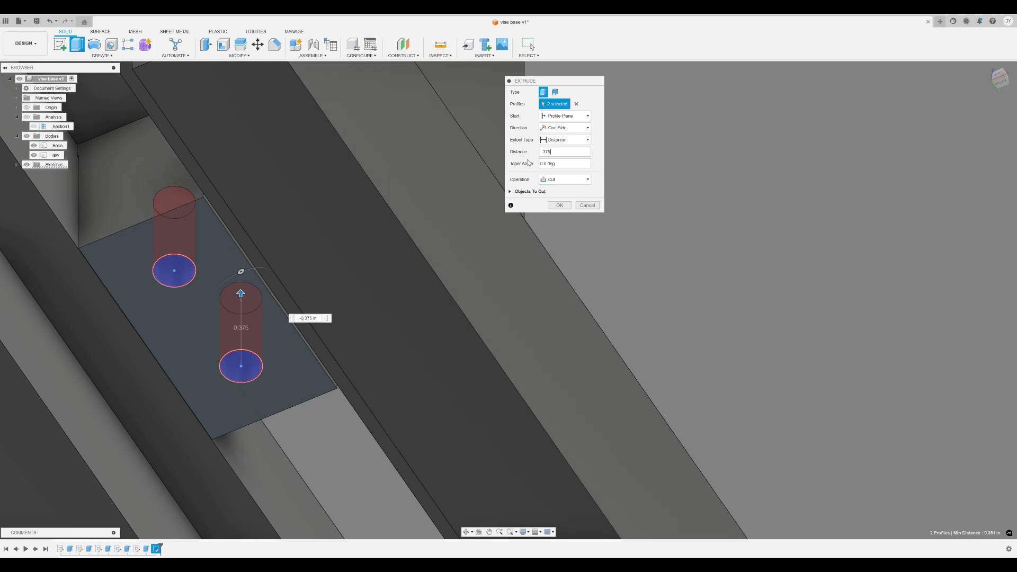
{"action": "left_click", "coordinate": [563, 206]}
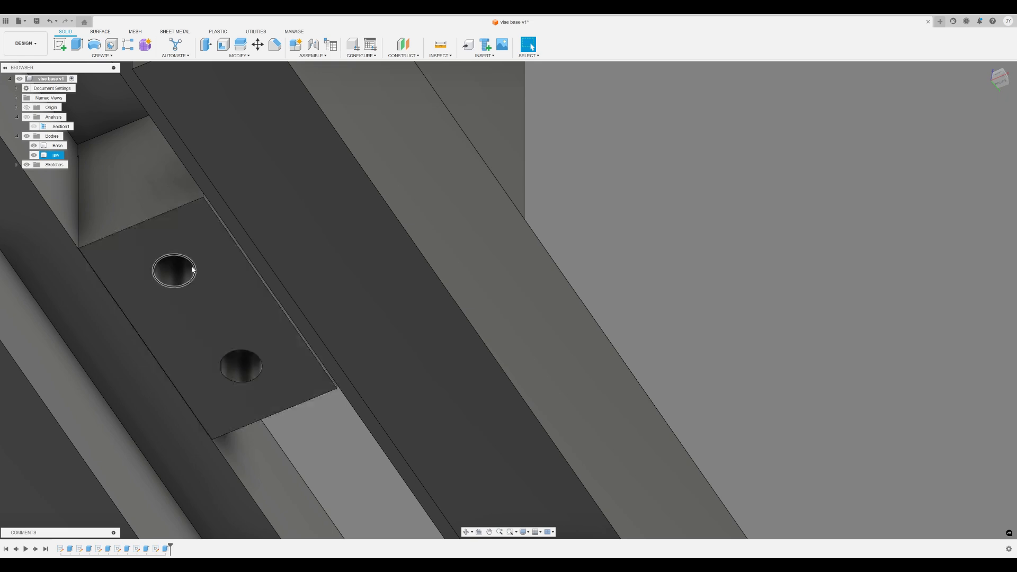
Start a sketch on the tongue's underside and draw a rectangle about 0.92 by 1.01 in around both tap holes.
{"action": "left_click", "coordinate": [60, 44]}
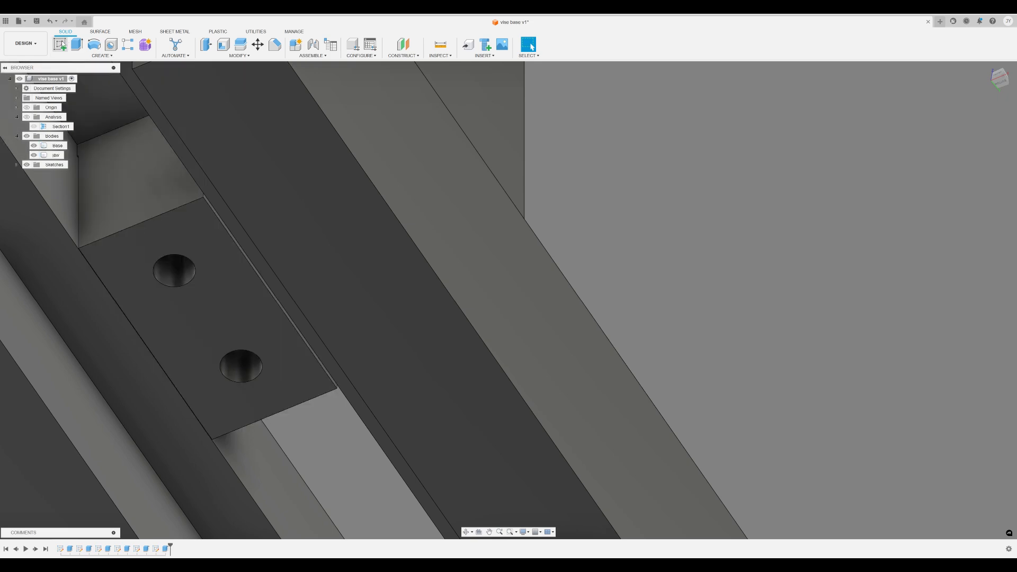
{"action": "left_click", "coordinate": [197, 245]}
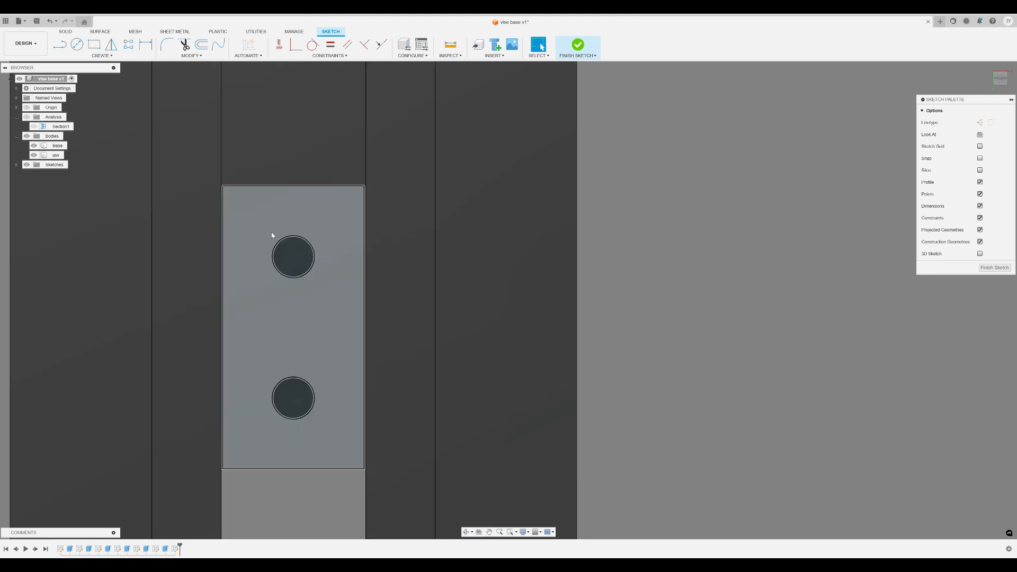
{"action": "key", "text": "r"}
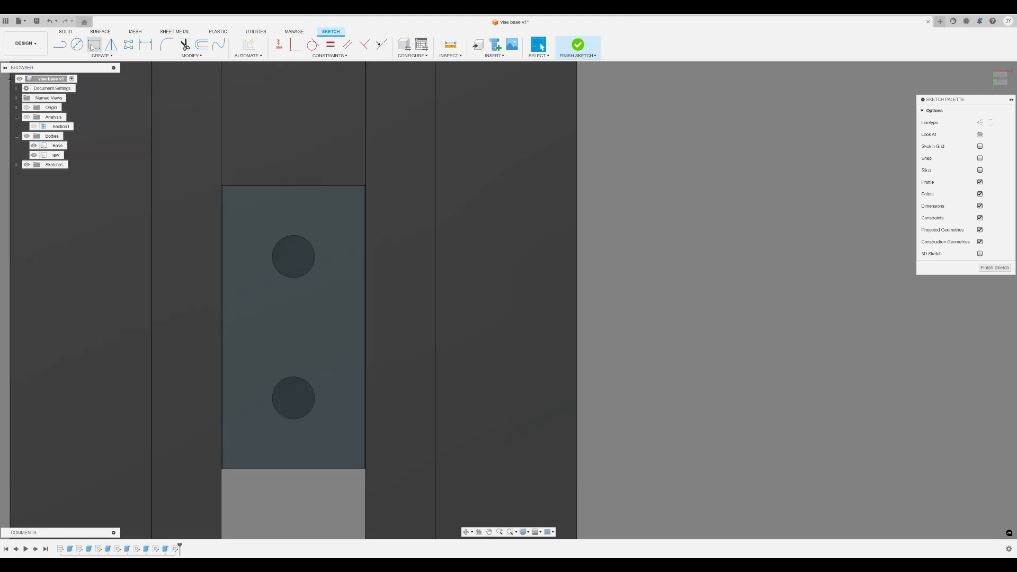
{"action": "left_click", "coordinate": [161, 187]}
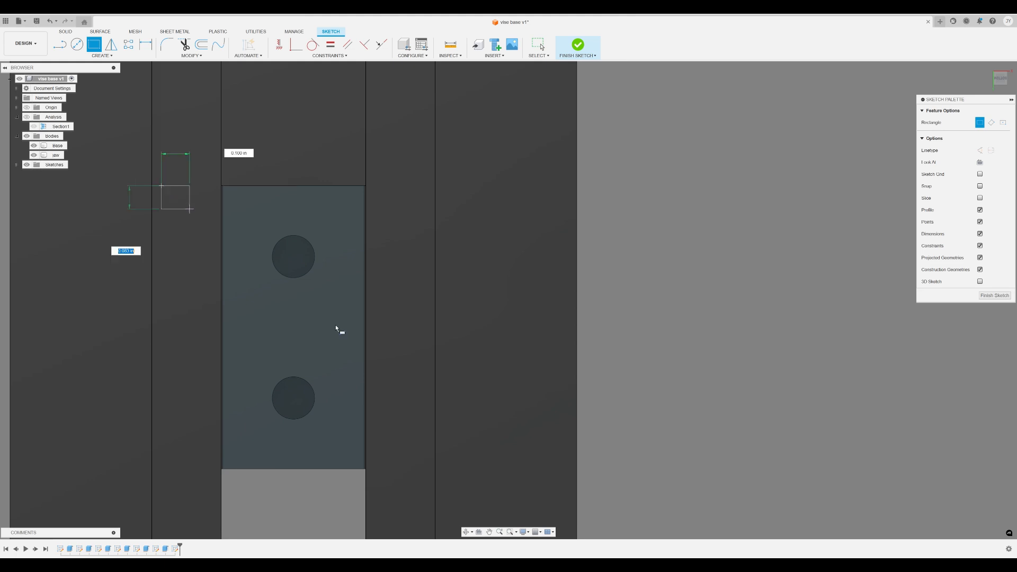
{"action": "left_click", "coordinate": [422, 471]}
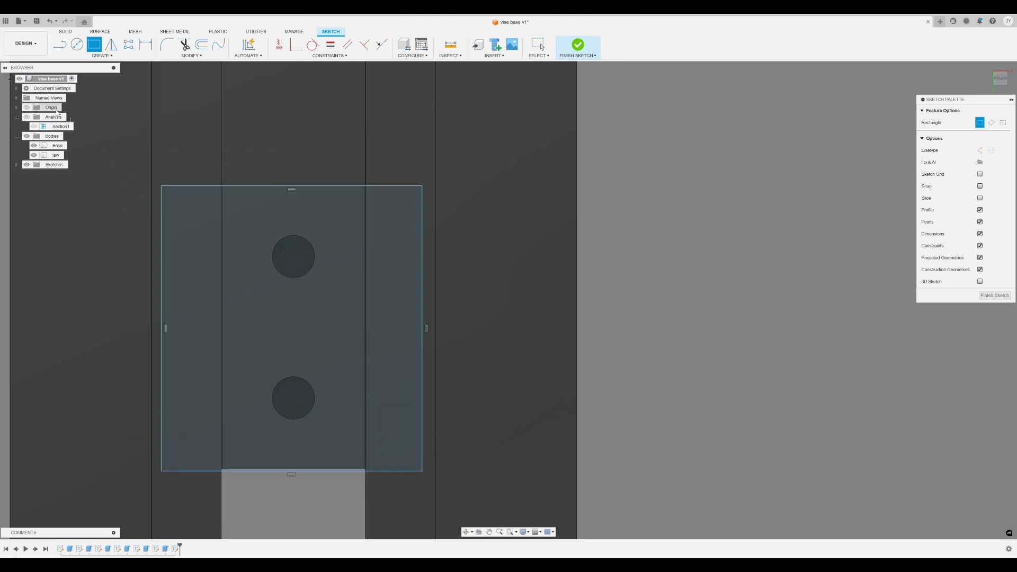
Dimension the rectangle's width and height as 0.875 in each.
{"action": "left_click", "coordinate": [146, 44]}
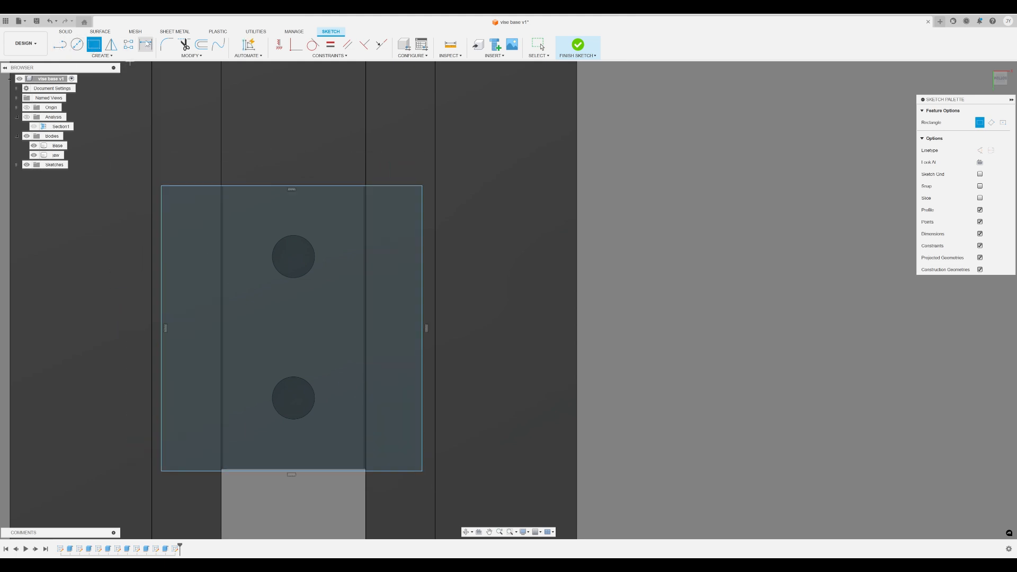
{"action": "left_click", "coordinate": [227, 185]}
{"action": "left_click", "coordinate": [214, 177]}
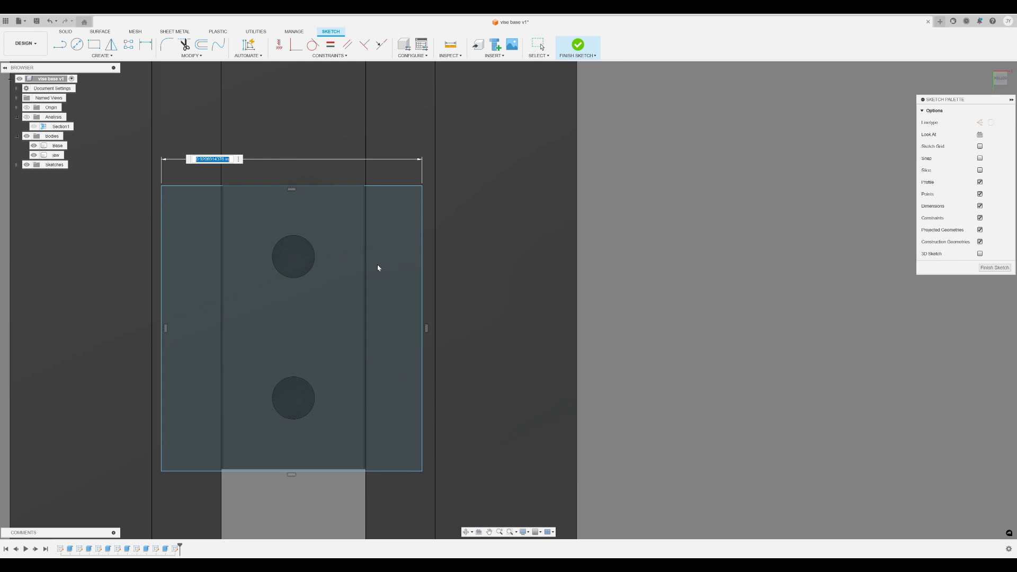
{"action": "key", "text": "BackSpace"}
{"action": "type", "text": "0.875"}
{"action": "key", "text": "Return"}
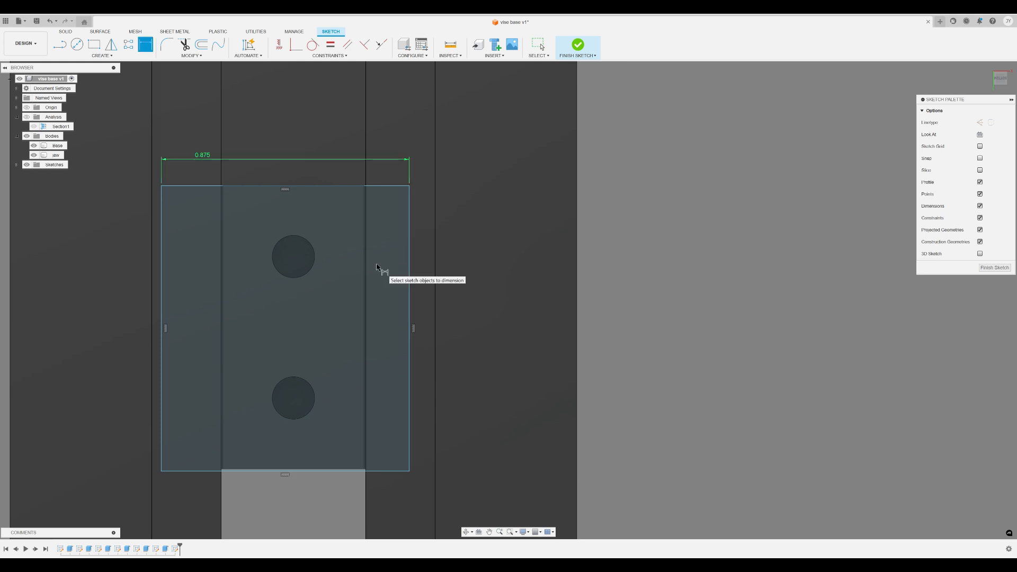
{"action": "left_click", "coordinate": [162, 278]}
{"action": "left_click", "coordinate": [111, 267]}
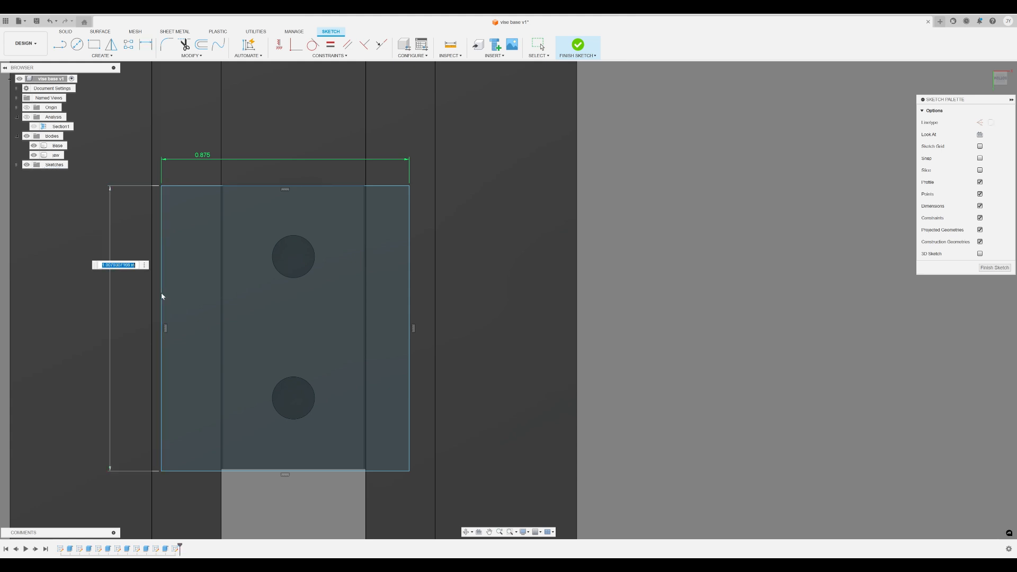
{"action": "key", "text": "BackSpace"}
{"action": "type", "text": "0.875"}
{"action": "key", "text": "Return"}
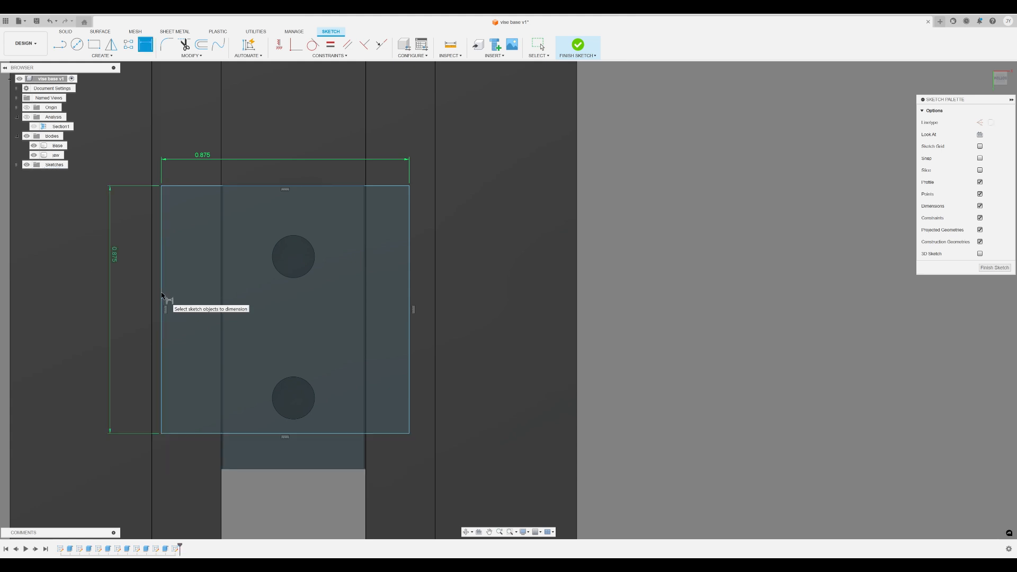
{"action": "key", "text": "Escape"}
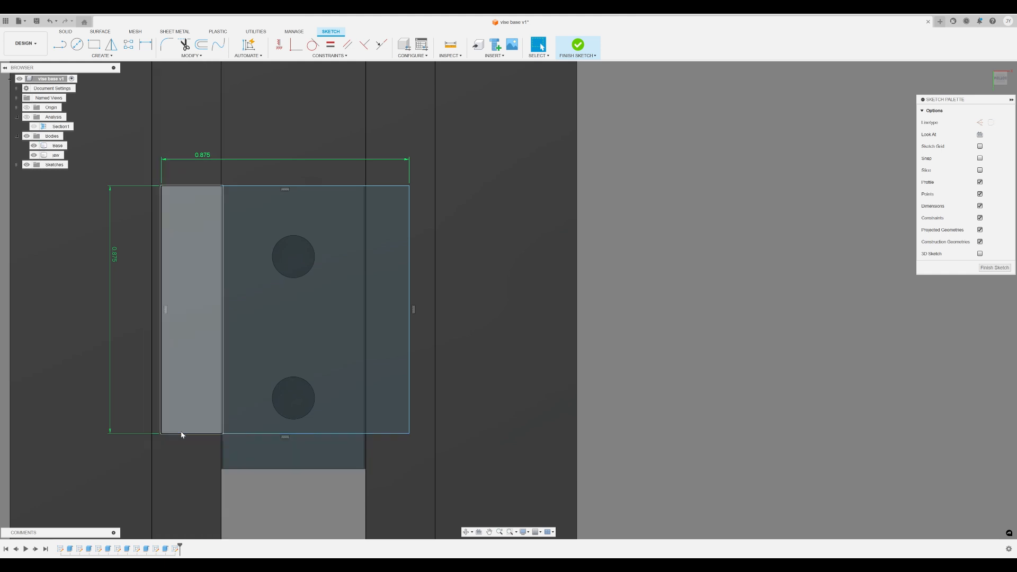
Set the rectangle's width and height to 0.95 in and reposition it roughly centred over the two tap holes.
{"action": "left_click_drag", "start_coordinate": [183, 434], "coordinate": [202, 454]}
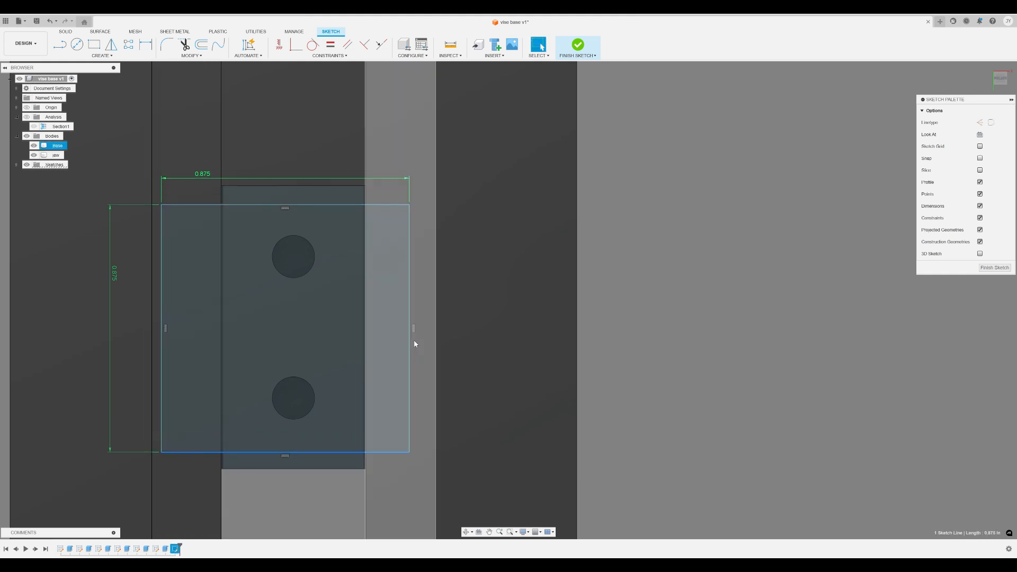
{"action": "left_click_drag", "start_coordinate": [411, 333], "coordinate": [422, 333]}
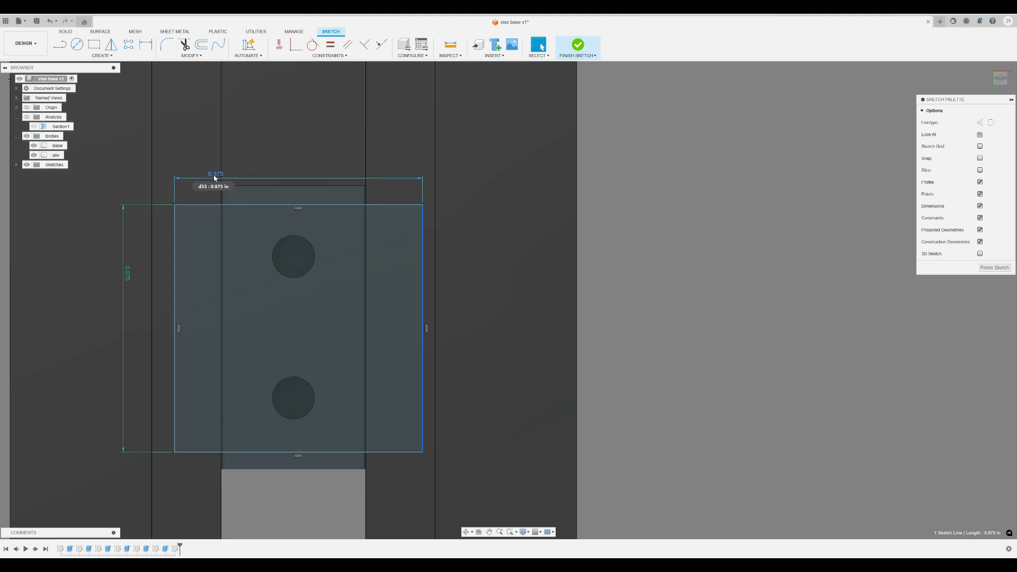
{"action": "double_click", "coordinate": [215, 177]}
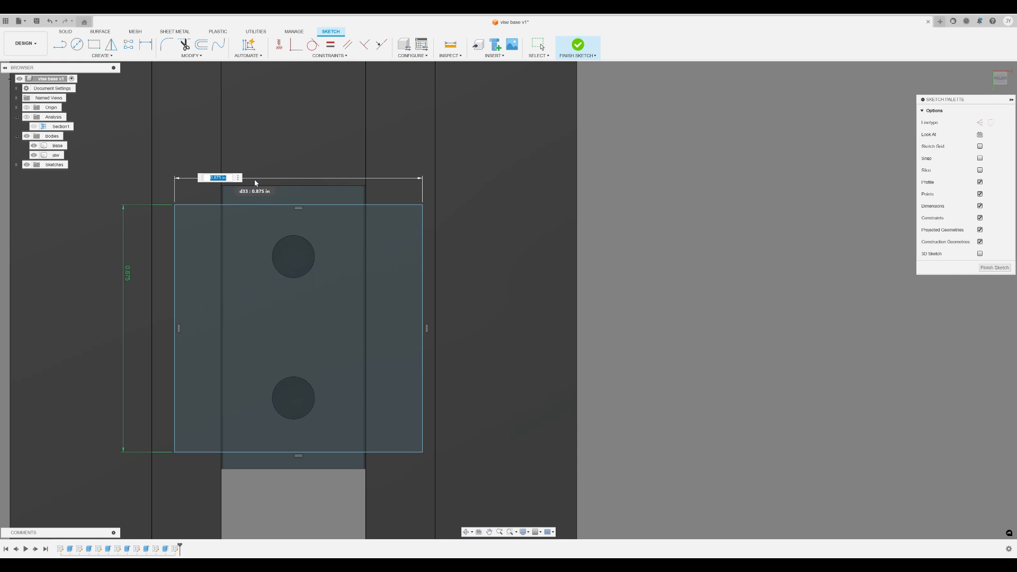
{"action": "key", "text": "BackSpace"}
{"action": "type", "text": "95"}
{"action": "key", "text": "Return"}
{"action": "double_click", "coordinate": [127, 272]}
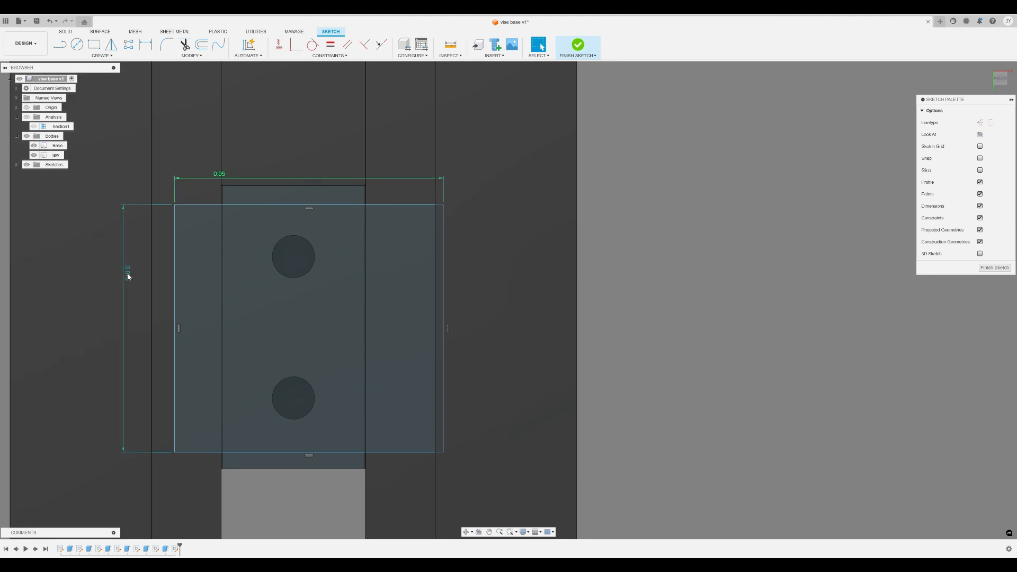
{"action": "key", "text": "BackSpace"}
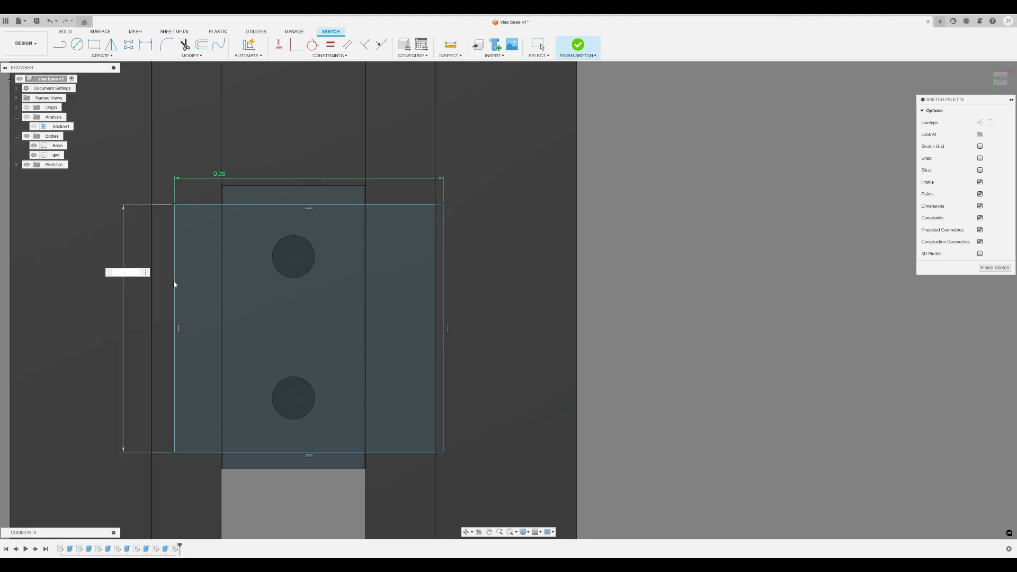
{"action": "type", "text": ".95"}
{"action": "key", "text": "Return"}
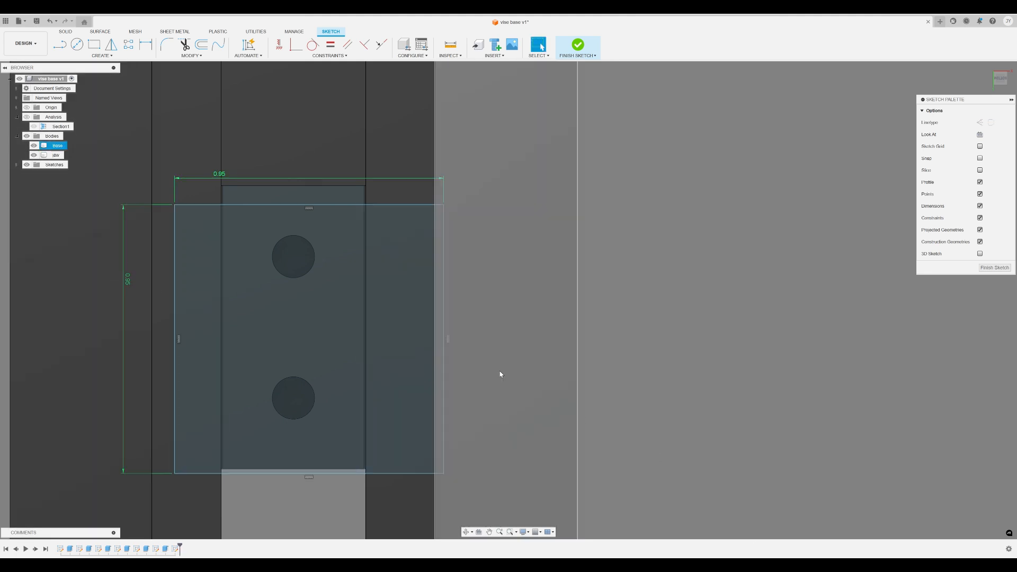
{"action": "left_click_drag", "start_coordinate": [202, 206], "coordinate": [185, 192]}
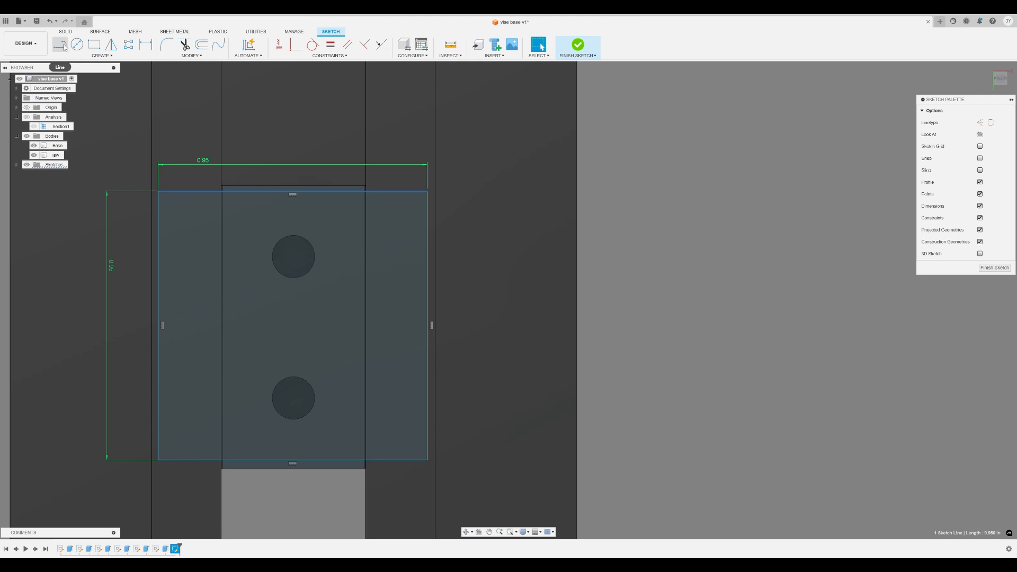
Draw a circle about 0.2 in in diameter around each tap hole, centred on the hole.
{"action": "left_click", "coordinate": [78, 47]}
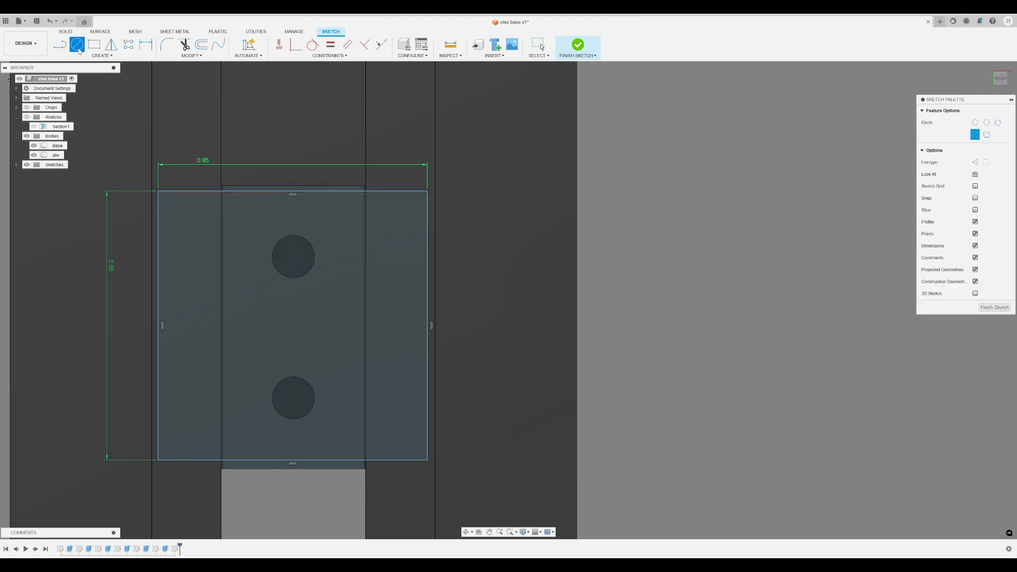
{"action": "left_click", "coordinate": [293, 257]}
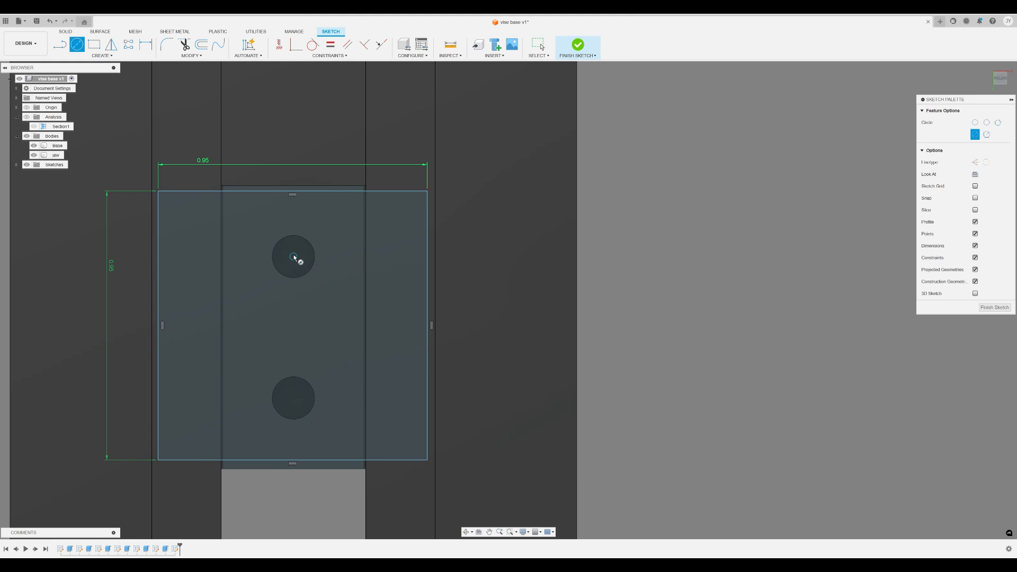
{"action": "left_click", "coordinate": [315, 277]}
{"action": "left_click", "coordinate": [294, 398]}
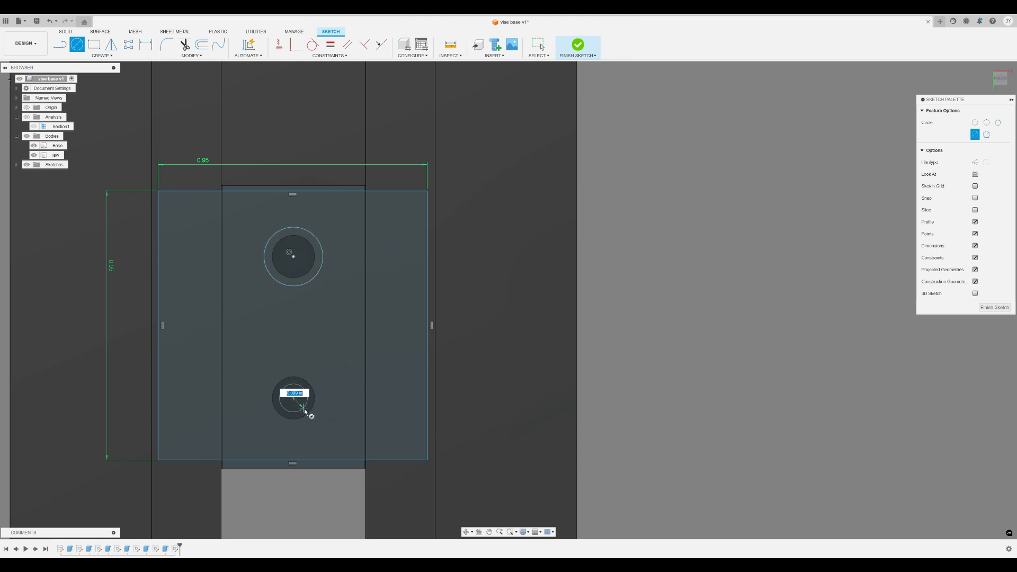
{"action": "left_click", "coordinate": [315, 420]}
Dimension the upper circle's diameter as 0.205 in.
{"action": "left_click", "coordinate": [145, 45]}
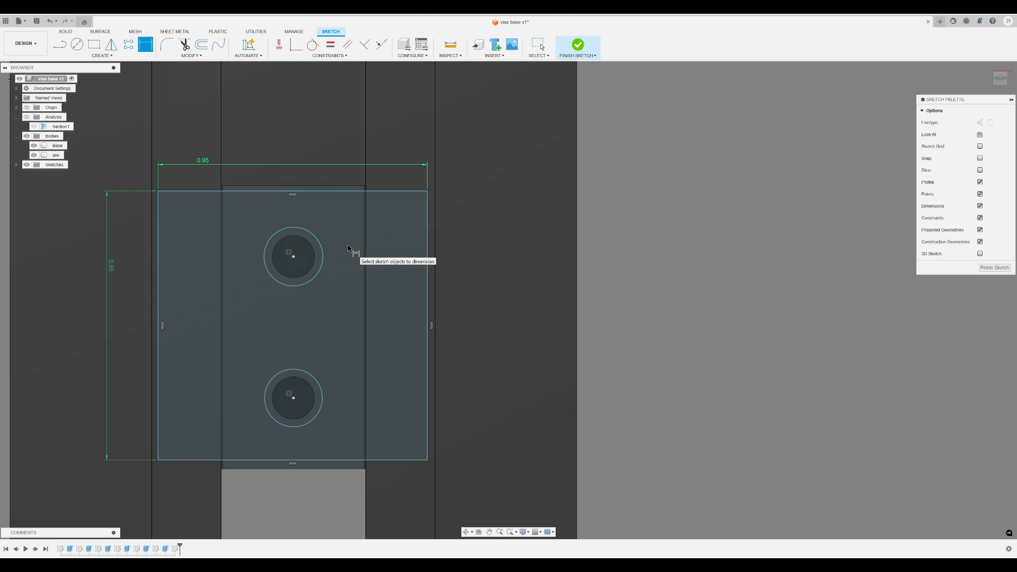
{"action": "left_click", "coordinate": [319, 241]}
{"action": "left_click", "coordinate": [329, 222]}
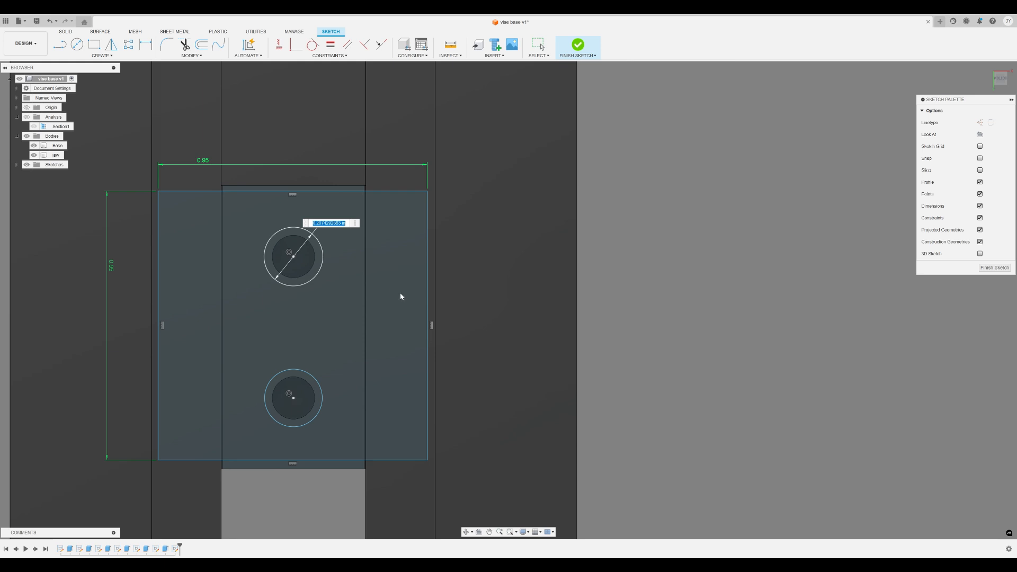
{"action": "type", "text": ".4"}
{"action": "key", "text": "Return"}
Apply an Equal constraint between the lower and upper circles of the plate sketch.
{"action": "left_click", "coordinate": [307, 377]}
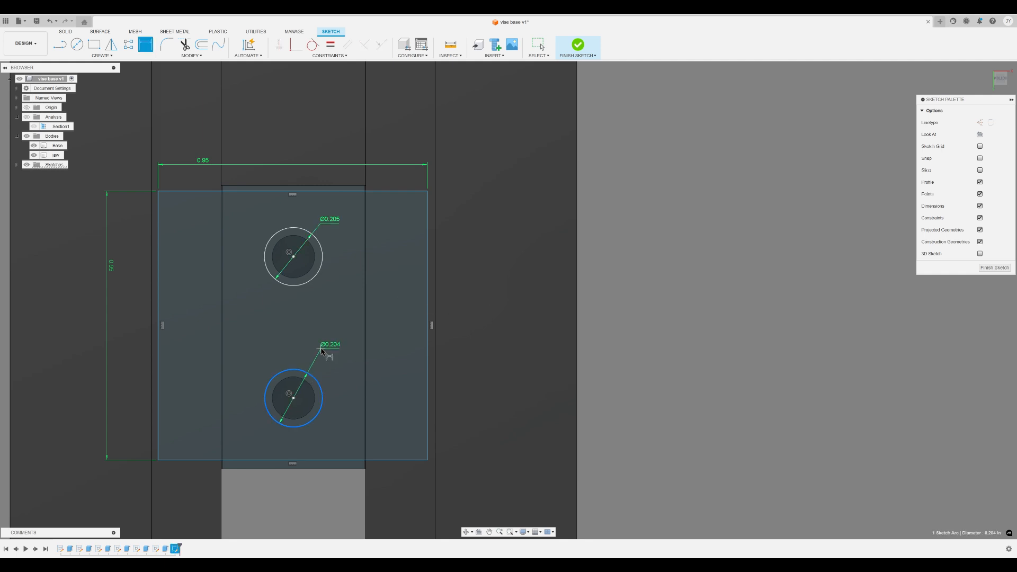
{"action": "key", "text": "Escape"}
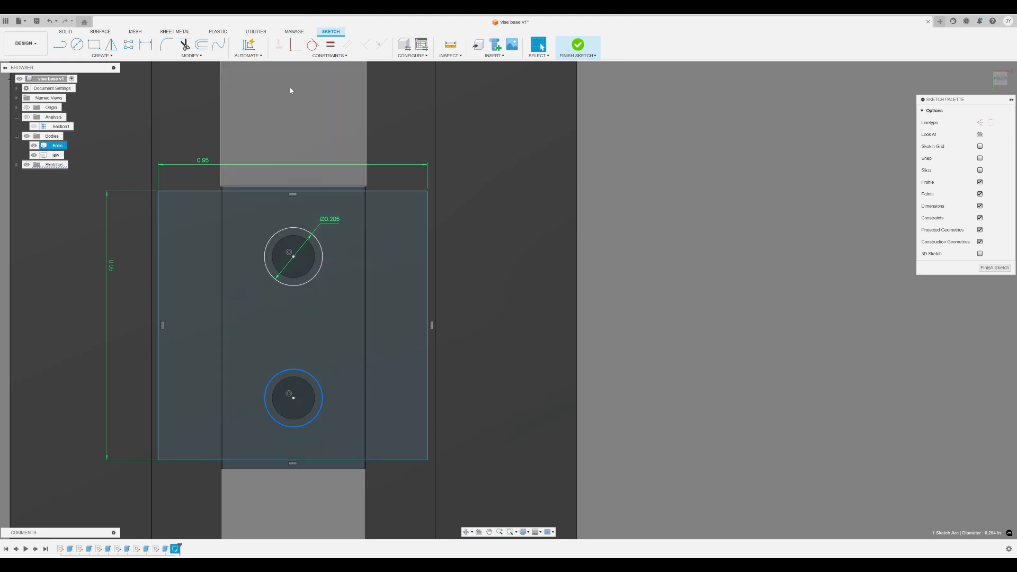
{"action": "left_click", "coordinate": [330, 45]}
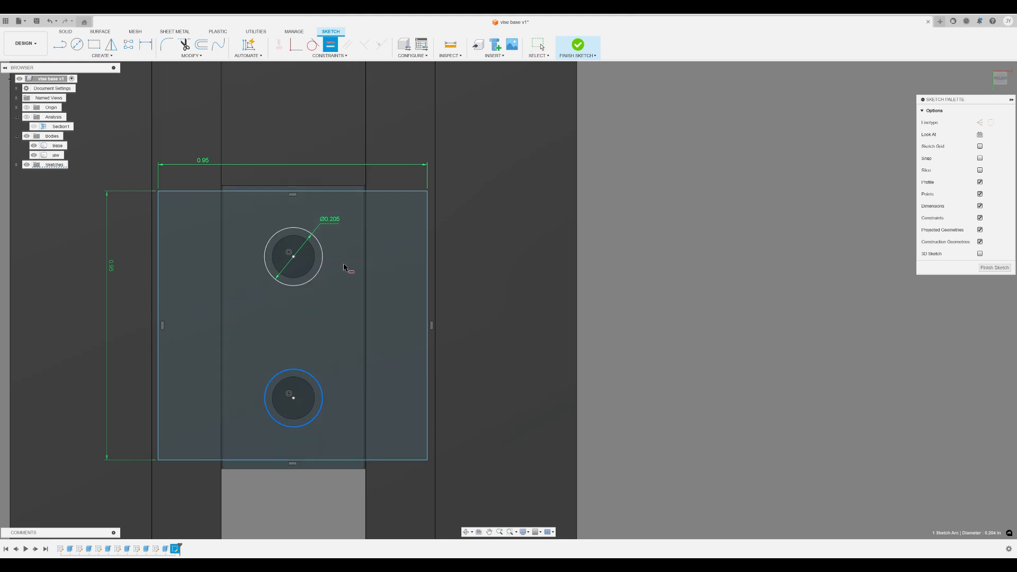
{"action": "left_click", "coordinate": [313, 278]}
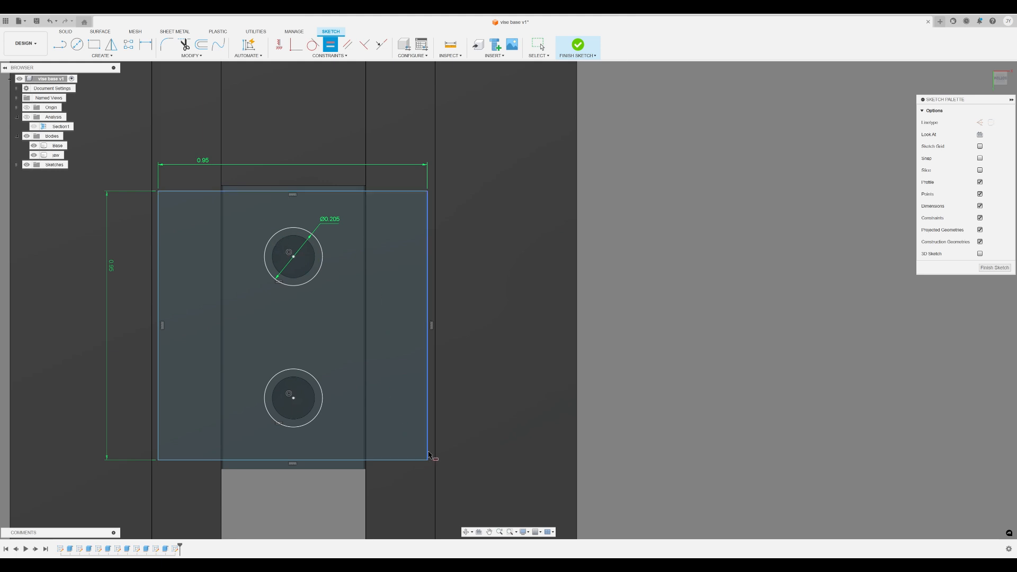
Draw construction lines along the rectangle's diagonal from upper left to lower right and between the two circle centres.
{"action": "left_click", "coordinate": [60, 45]}
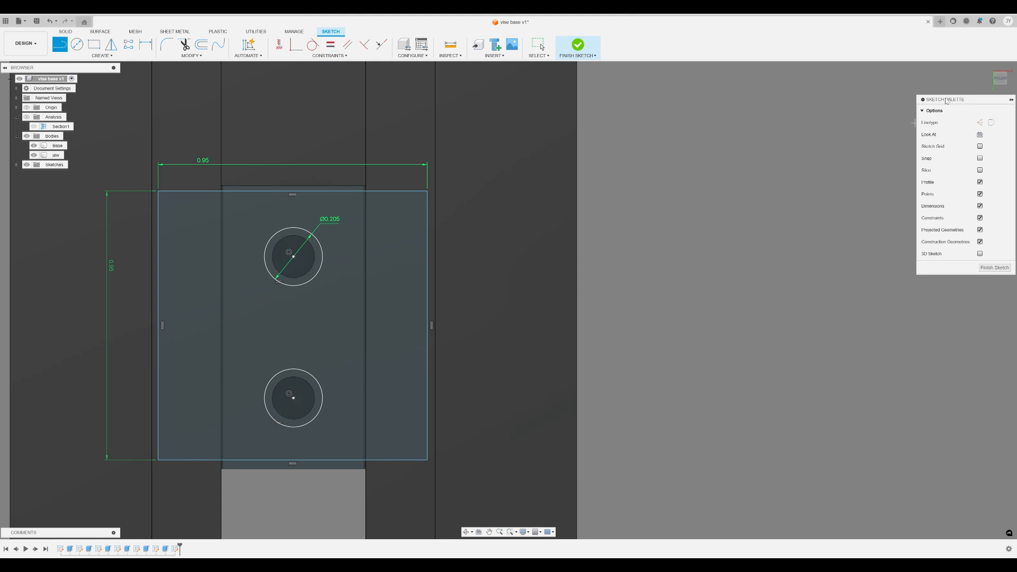
{"action": "left_click", "coordinate": [979, 125]}
{"action": "left_click", "coordinate": [157, 193]}
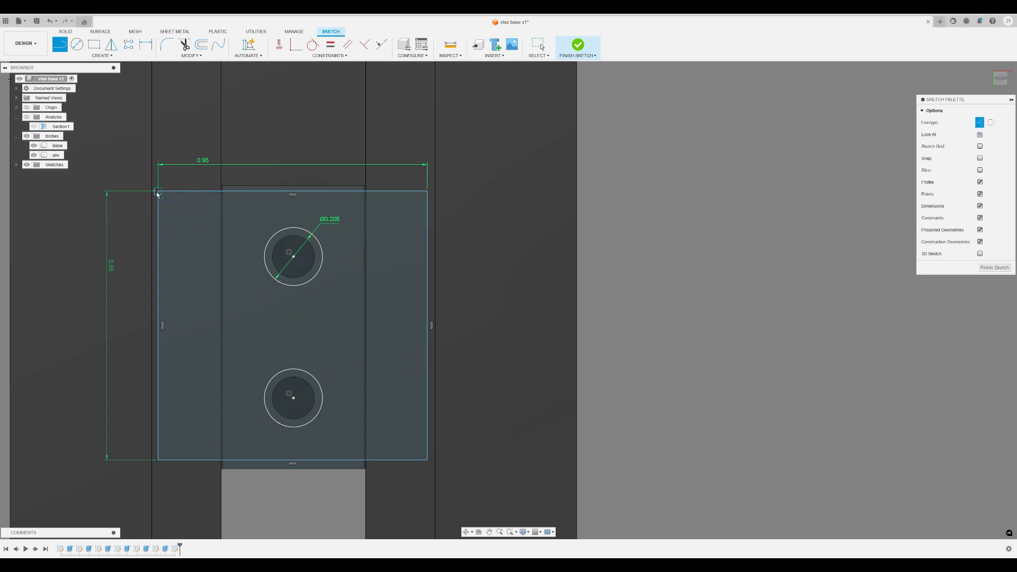
{"action": "left_click", "coordinate": [427, 460]}
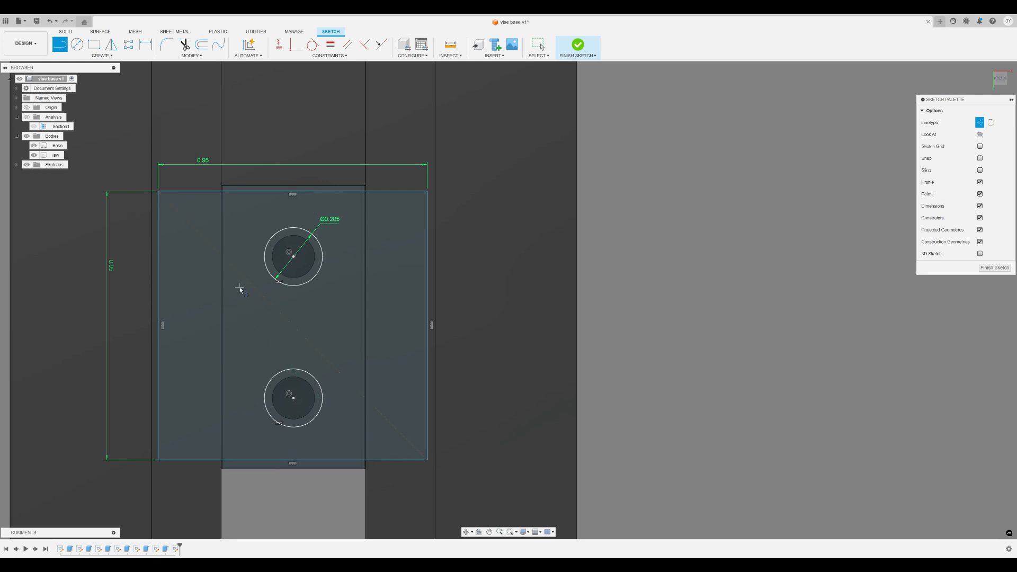
{"action": "left_click", "coordinate": [293, 256]}
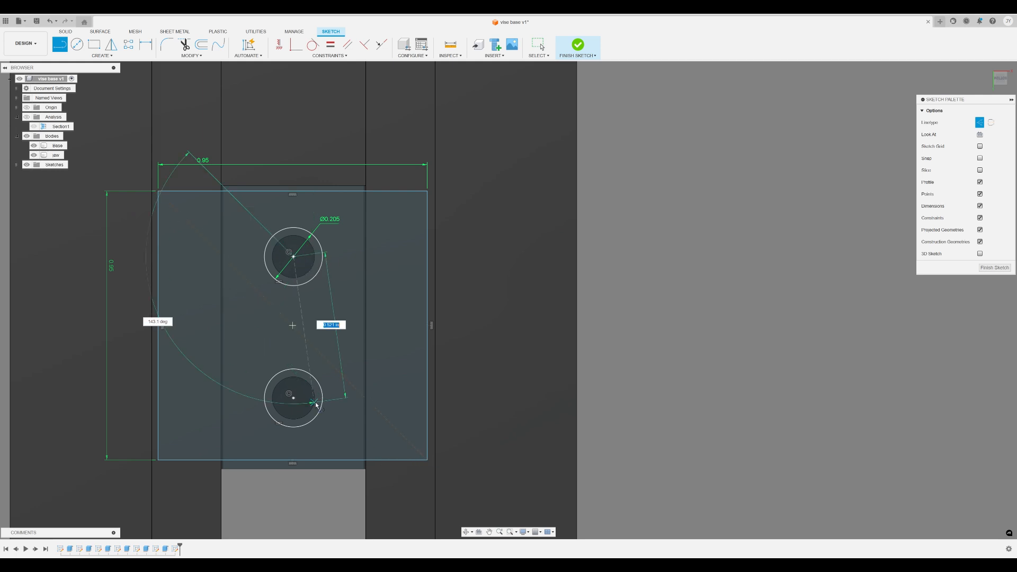
{"action": "left_click", "coordinate": [293, 397]}
{"action": "key", "text": "Escape"}
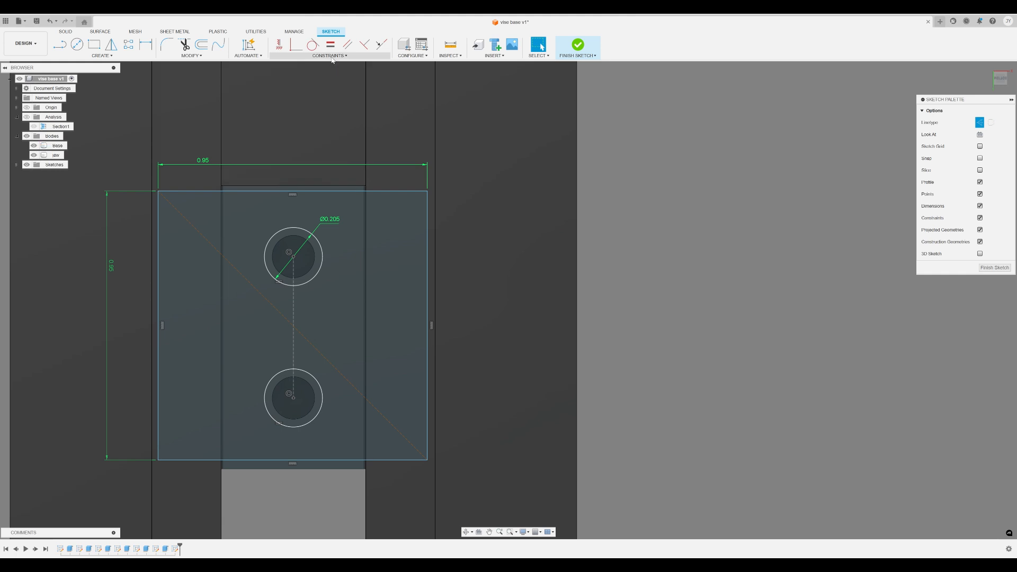
Apply a MidPoint constraint between the rectangle's diagonal and the line joining the two circle centres.
{"action": "left_click", "coordinate": [332, 57]}
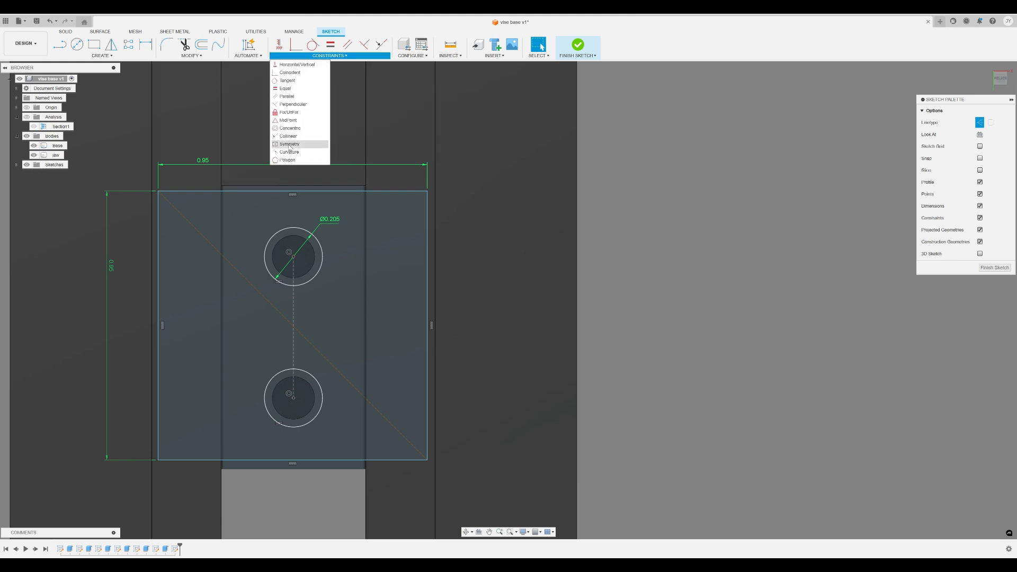
{"action": "left_click", "coordinate": [301, 120]}
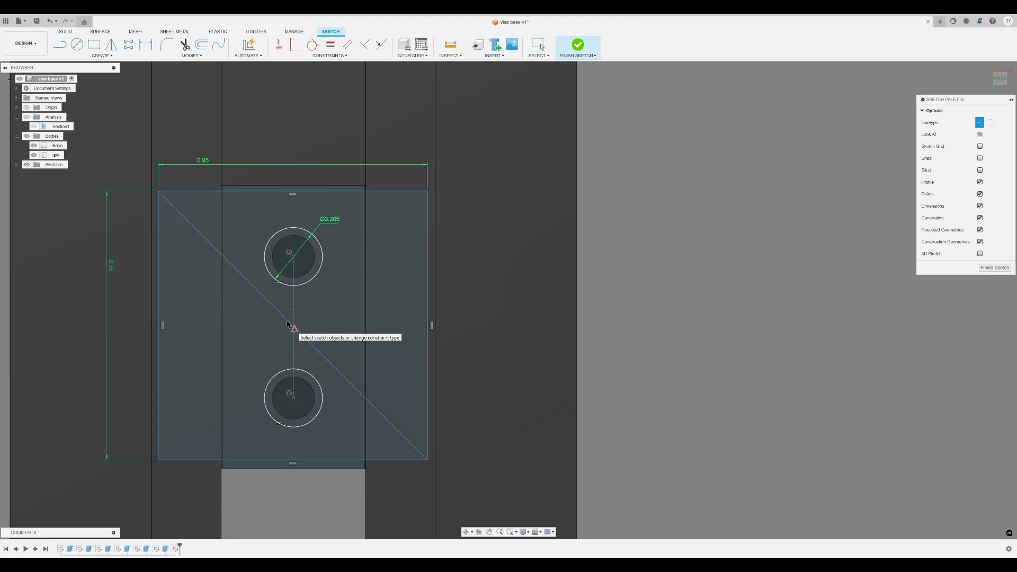
{"action": "left_click", "coordinate": [287, 321]}
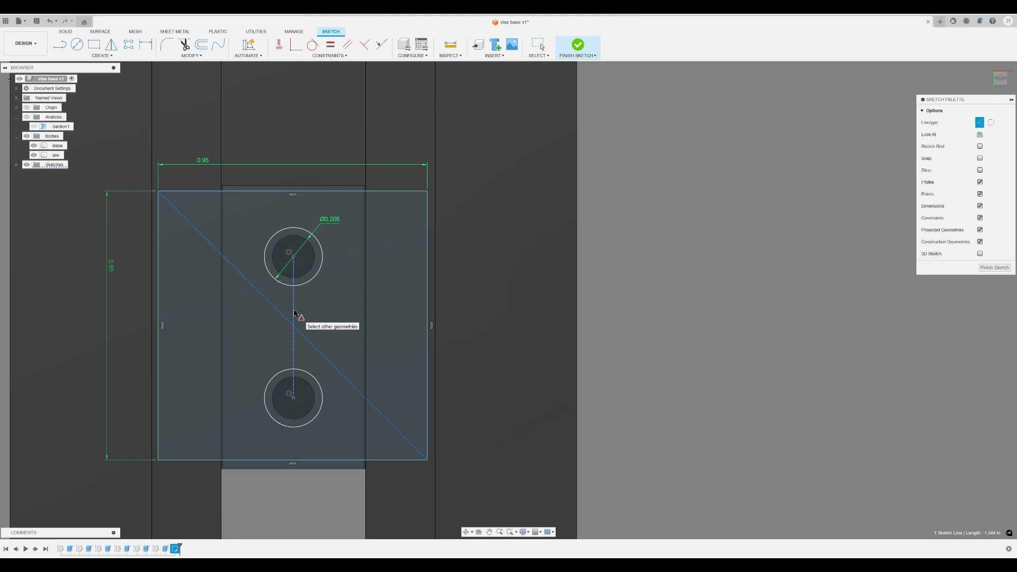
{"action": "left_click", "coordinate": [294, 313]}
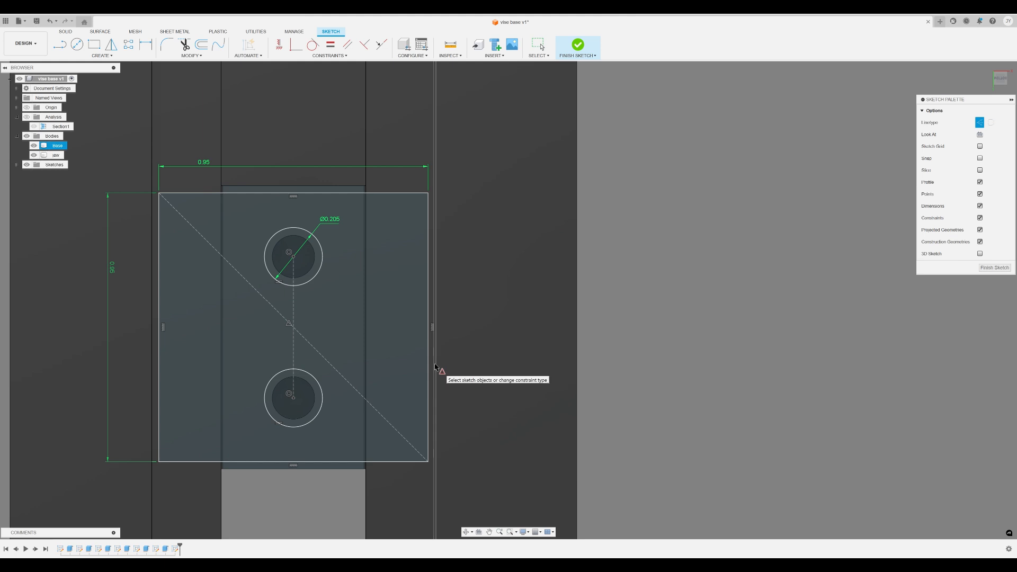
Extrude the square plate profiles around the two screw holes 0.125 in downward as a new body.
{"action": "key", "text": "e"}
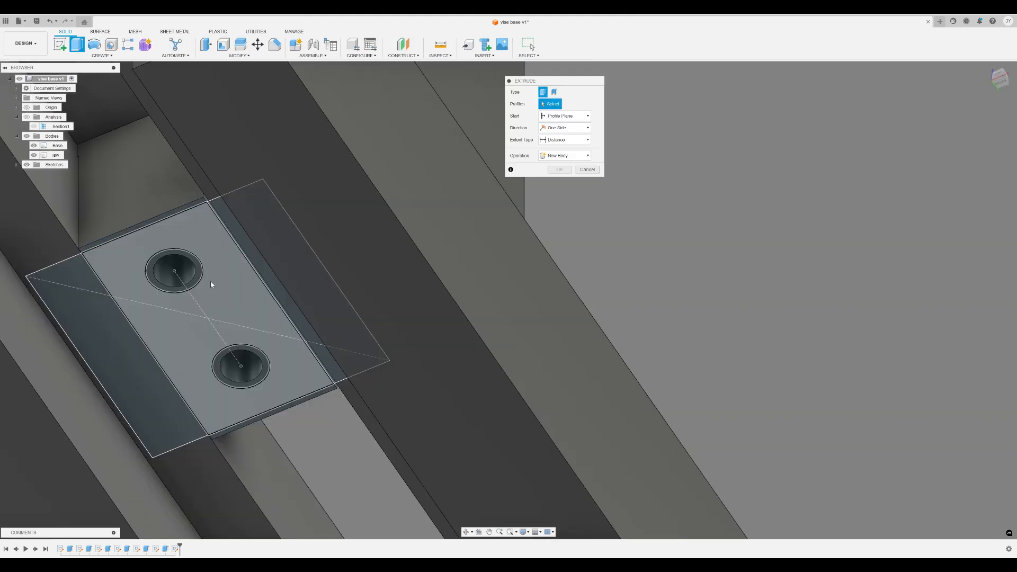
{"action": "left_click", "coordinate": [210, 282]}
{"action": "left_click", "coordinate": [84, 281]}
{"action": "middle_click_drag", "start_coordinate": [195, 272], "coordinate": [246, 283], "text": "shift"}
{"action": "left_click", "coordinate": [271, 258]}
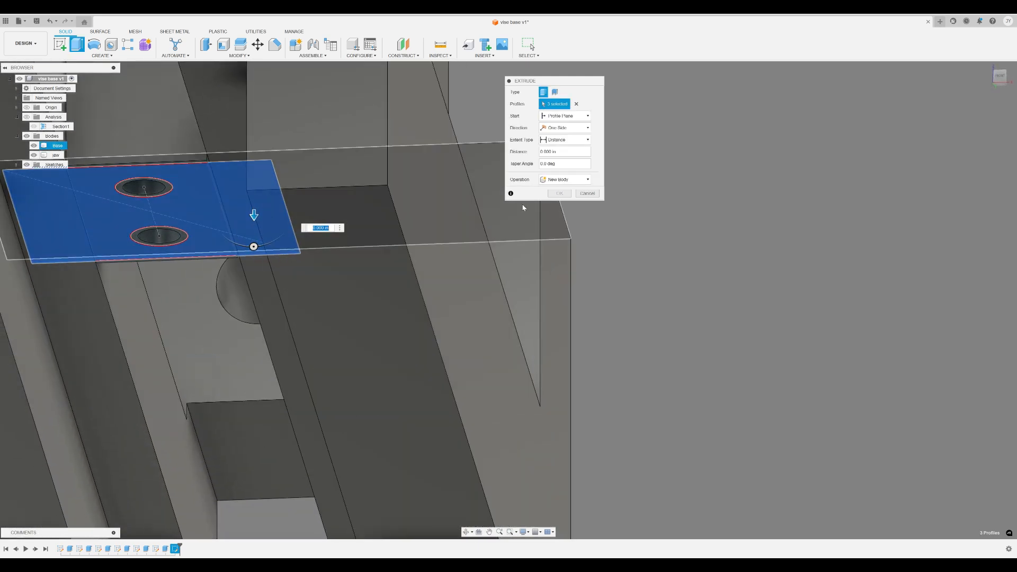
{"action": "key", "text": "BackSpace"}
{"action": "type", "text": ".125"}
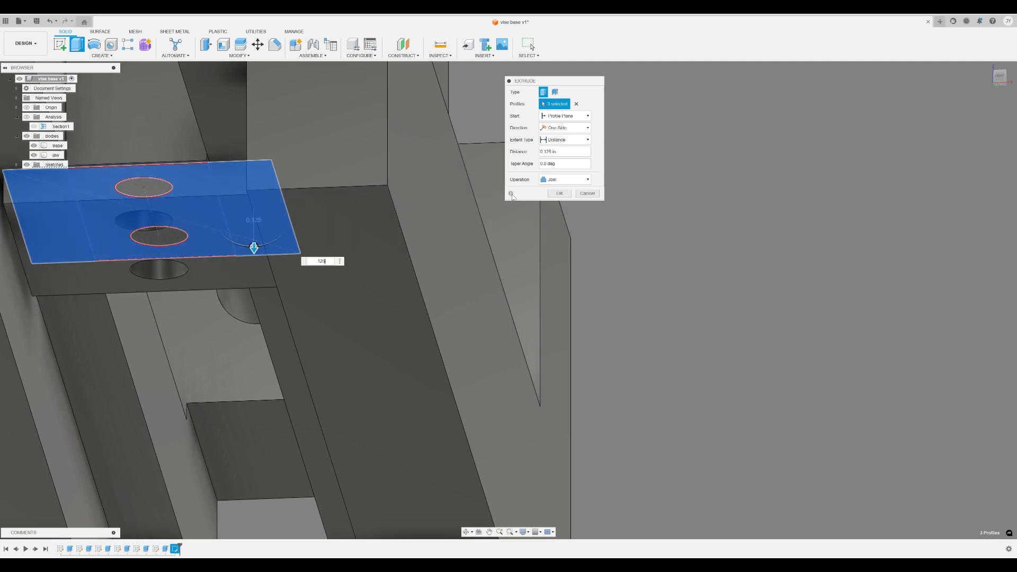
{"action": "left_click", "coordinate": [566, 181]}
{"action": "left_click", "coordinate": [561, 213]}
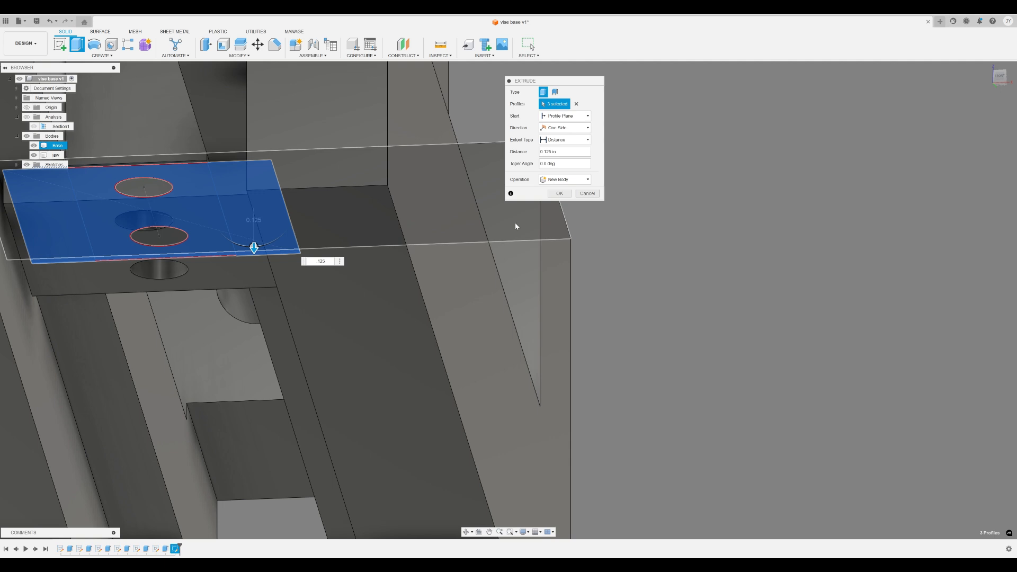
{"action": "left_click", "coordinate": [559, 194]}
Examine how the new plate sits under the jaw and inside the base's channel from below and from the sides.
{"action": "middle_click_drag", "start_coordinate": [16, 281], "coordinate": [722, 293], "text": "shift"}
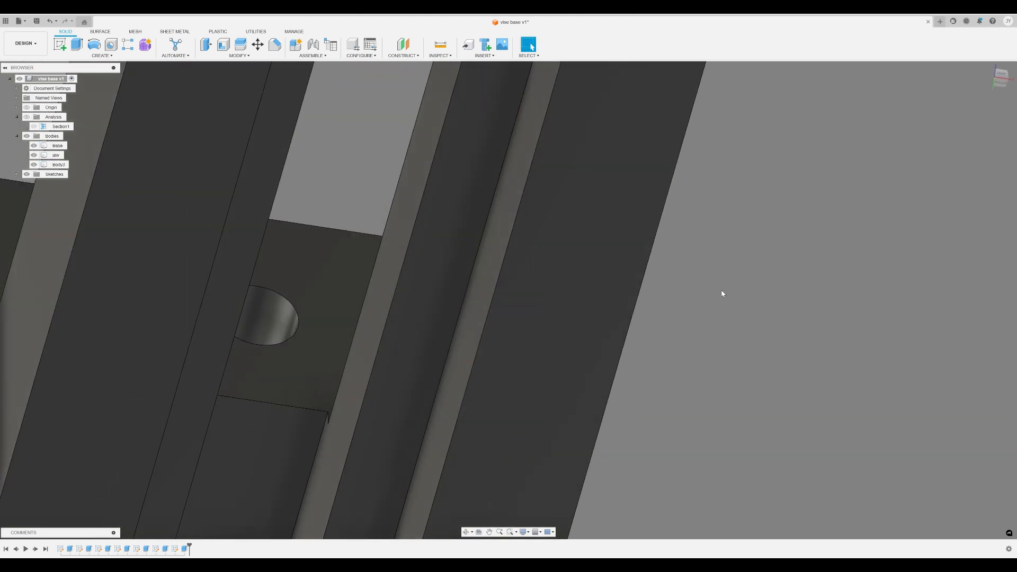
{"action": "middle_click_drag", "start_coordinate": [731, 247], "coordinate": [746, 408], "text": "shift"}
{"action": "scroll", "coordinate": [682, 392], "scroll_direction": "down", "scroll_amount": 10}
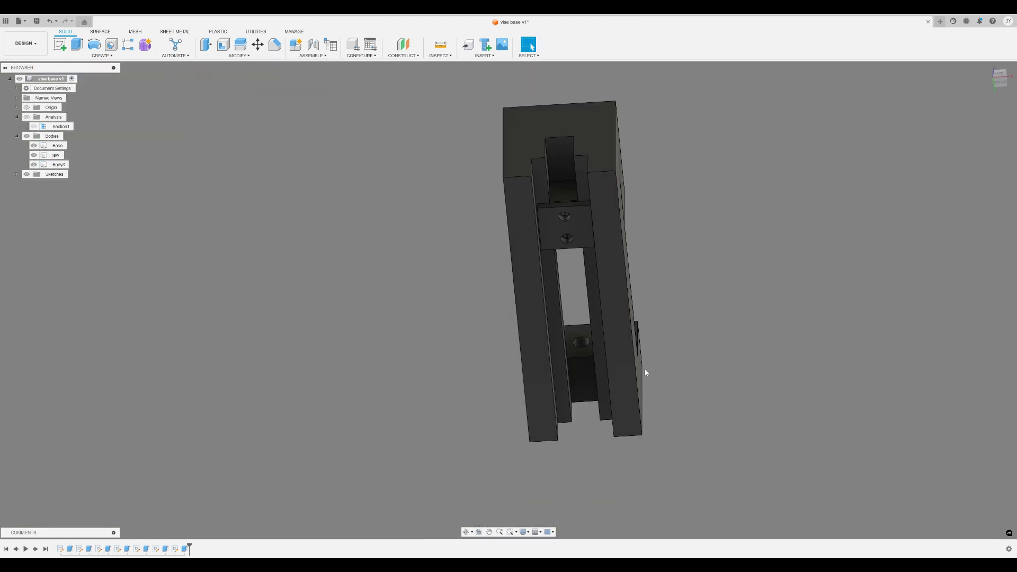
{"action": "middle_click_drag", "start_coordinate": [644, 370], "coordinate": [643, 403]}
{"action": "key", "text": "Escape"}
{"action": "scroll", "coordinate": [518, 277], "scroll_direction": "up", "scroll_amount": 10}
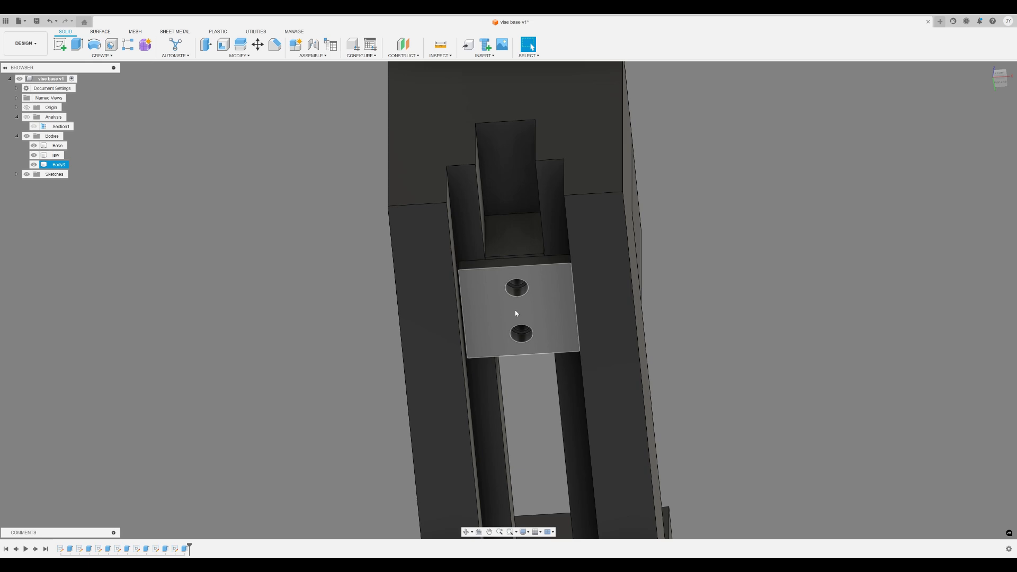
{"action": "mouse_move", "coordinate": [277, 345]}
{"action": "middle_mouse_down", "text": "shift"}
{"action": "mouse_move", "coordinate": [289, 326]}
{"action": "mouse_move", "coordinate": [288, 355]}
{"action": "mouse_move", "coordinate": [276, 361]}
{"action": "middle_mouse_up", "text": "shift"}
{"action": "scroll", "coordinate": [276, 361], "scroll_direction": "down", "scroll_amount": 3}
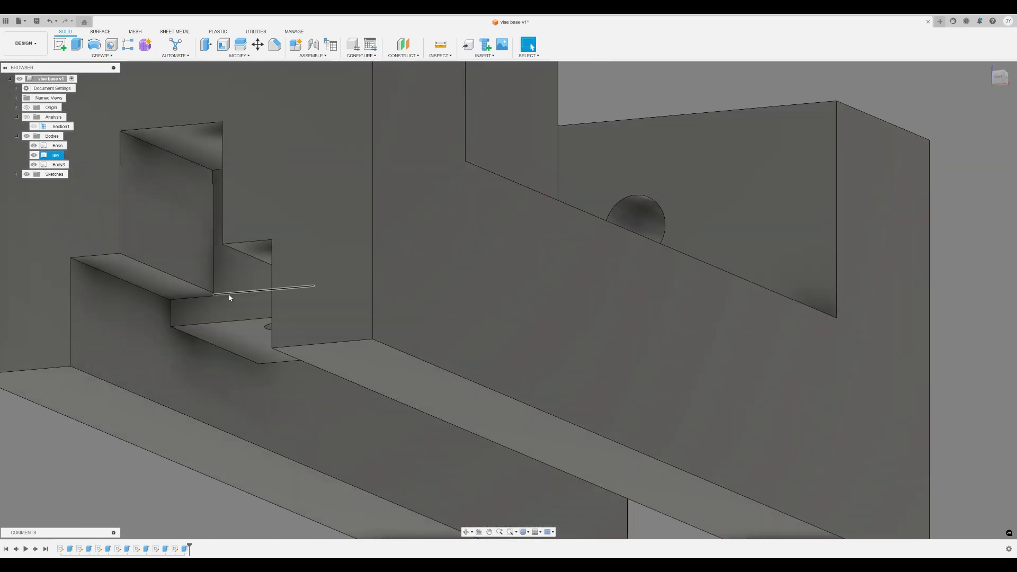
{"action": "middle_click_drag", "start_coordinate": [230, 295], "coordinate": [427, 239], "text": "shift"}
{"action": "middle_click_drag", "start_coordinate": [874, 116], "coordinate": [625, 164]}
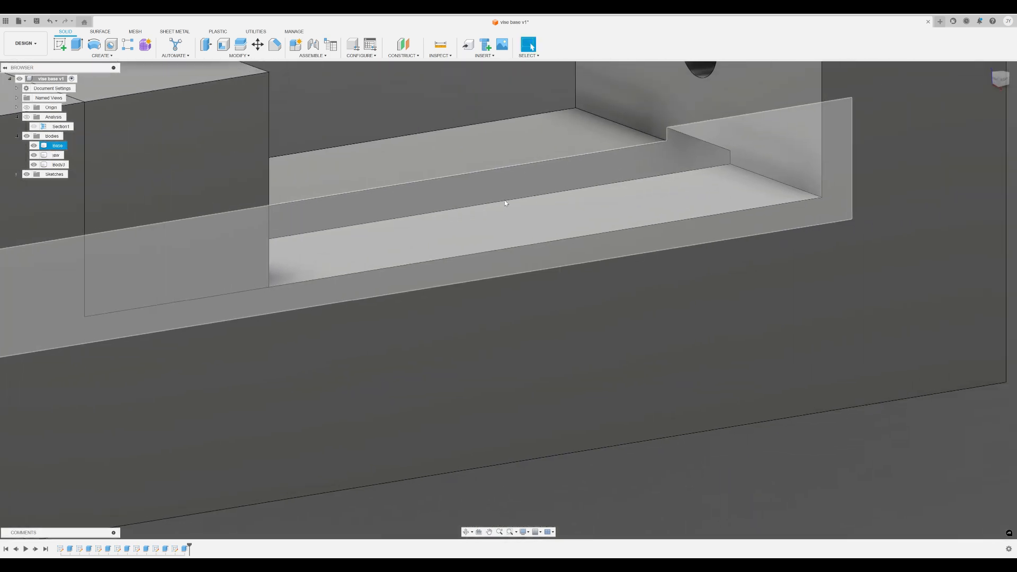
{"action": "middle_click_drag", "start_coordinate": [354, 334], "coordinate": [570, 239]}
{"action": "middle_click_drag", "start_coordinate": [245, 350], "coordinate": [294, 370], "text": "shift"}
Rename the new plate body as keeper plate.
{"action": "left_click", "coordinate": [57, 164]}
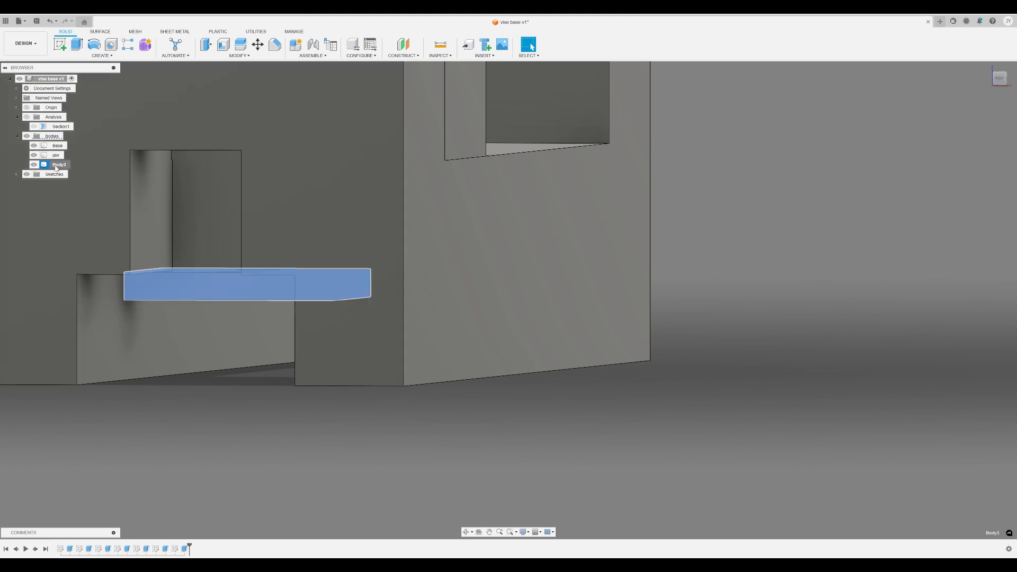
{"action": "double_click", "coordinate": [56, 166]}
{"action": "type", "text": "Keeper plate"}
{"action": "key", "text": "Return"}
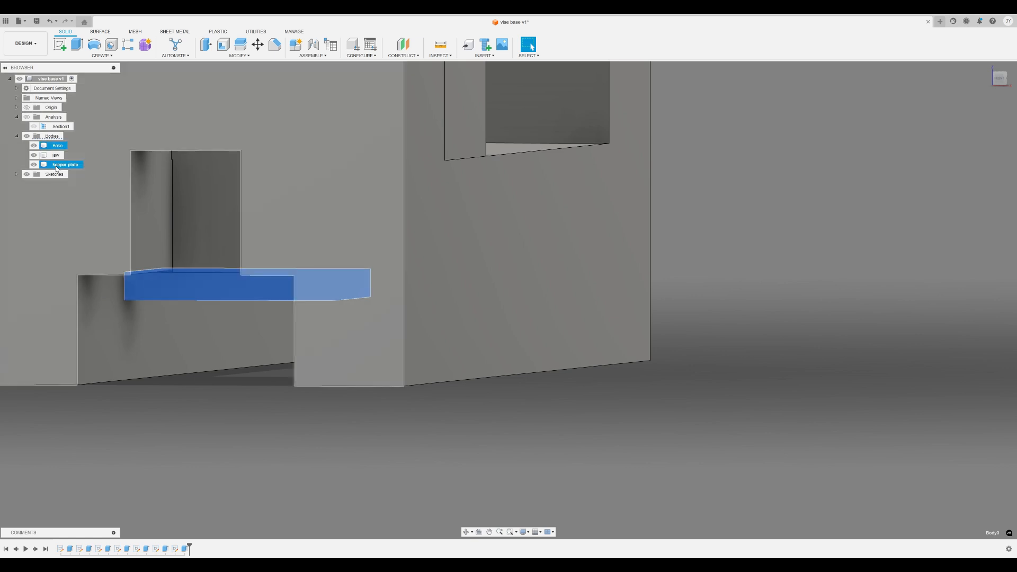
Inspect the assembled base and sliding jaw from several sides, including the jaw's inner face and the channel.
{"action": "middle_click_drag", "start_coordinate": [268, 430], "coordinate": [243, 436], "text": "shift"}
{"action": "middle_click_drag", "start_coordinate": [194, 460], "coordinate": [236, 377], "text": "shift"}
{"action": "middle_click_drag", "start_coordinate": [263, 329], "coordinate": [233, 354], "text": "shift"}
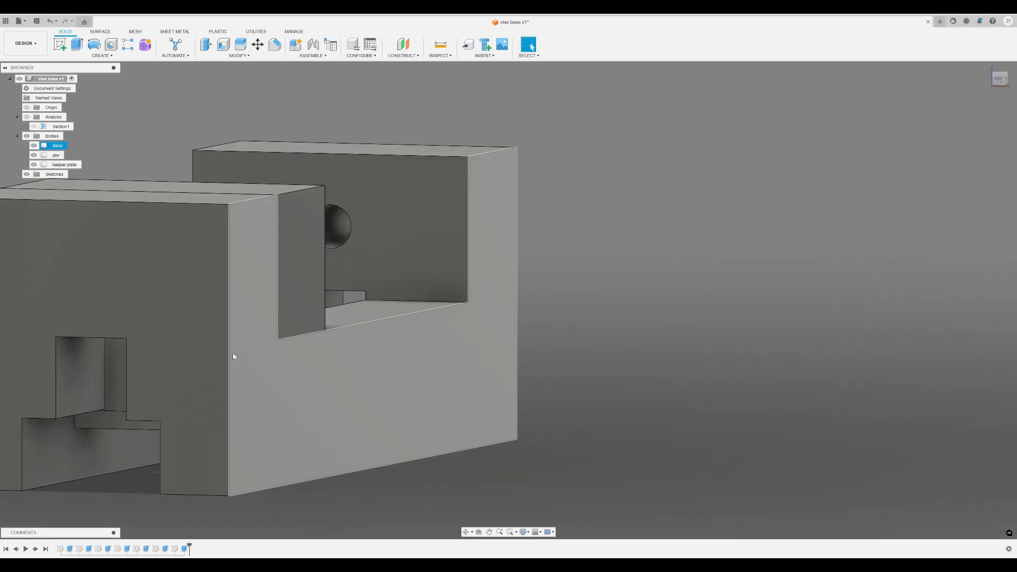
{"action": "middle_click_drag", "start_coordinate": [394, 369], "coordinate": [463, 233], "text": "shift"}
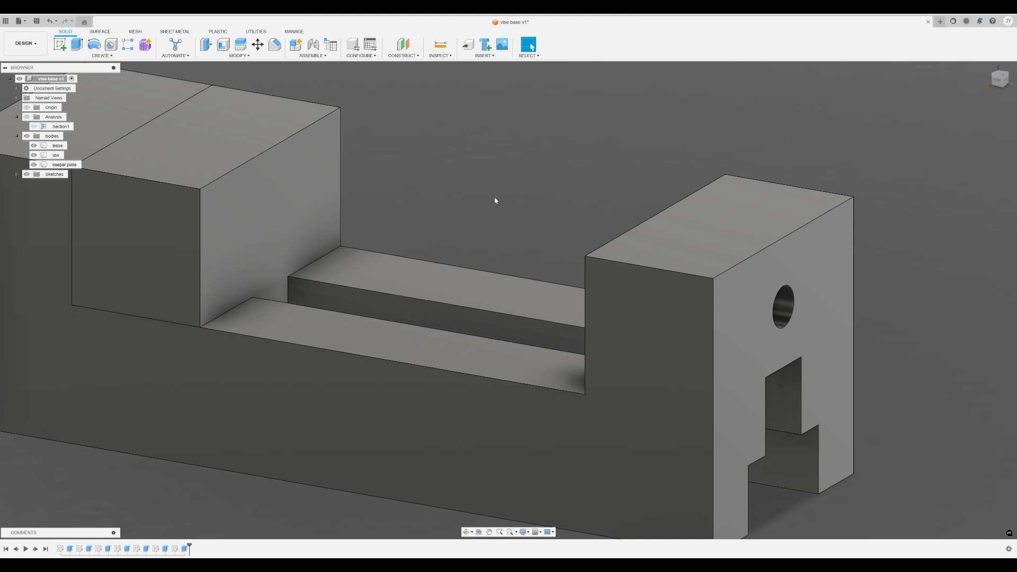
{"action": "middle_click_drag", "start_coordinate": [348, 228], "coordinate": [428, 195]}
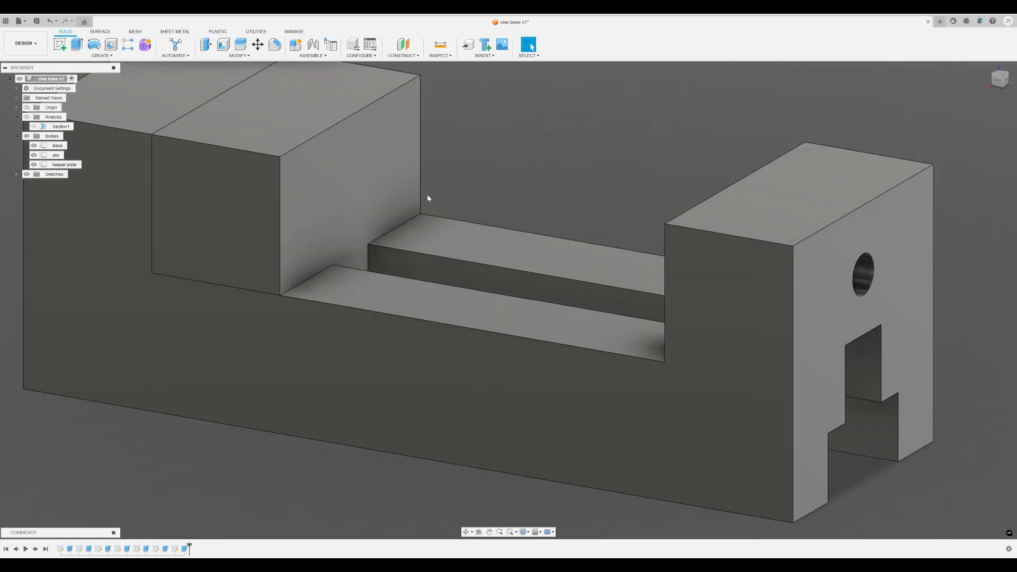
{"action": "left_click", "coordinate": [379, 197]}
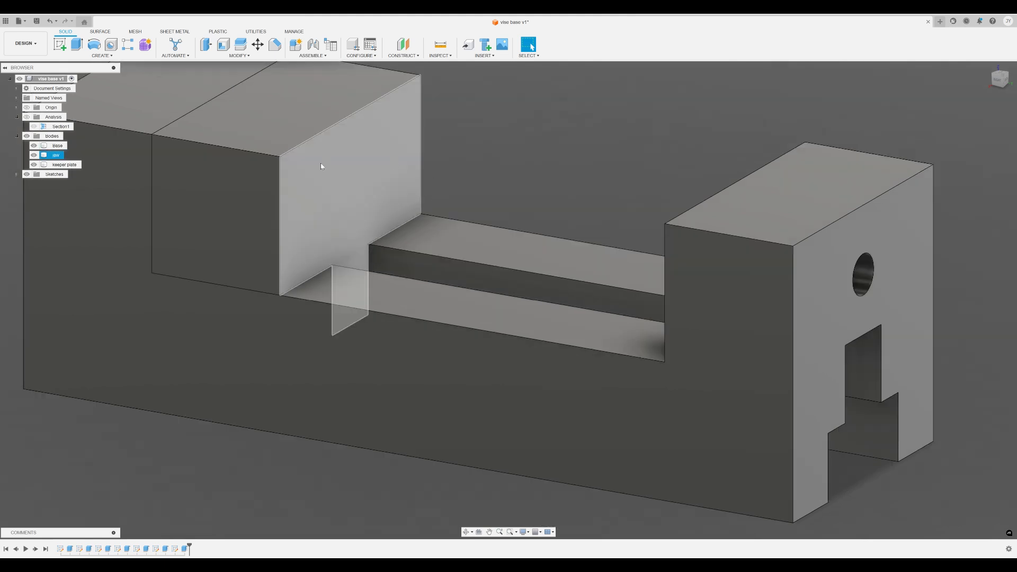
{"action": "left_click", "coordinate": [554, 115]}
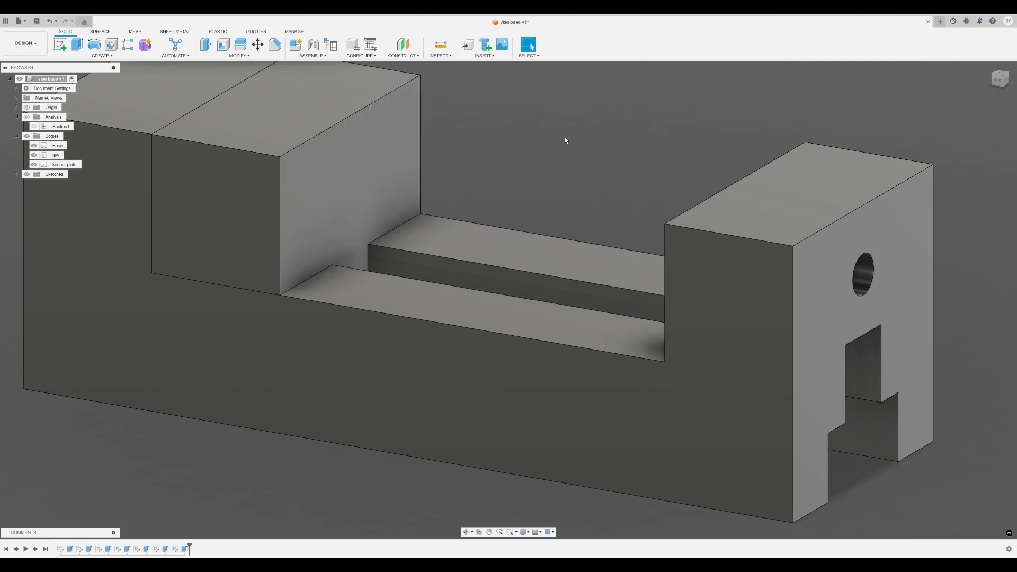
{"action": "left_click", "coordinate": [347, 209]}
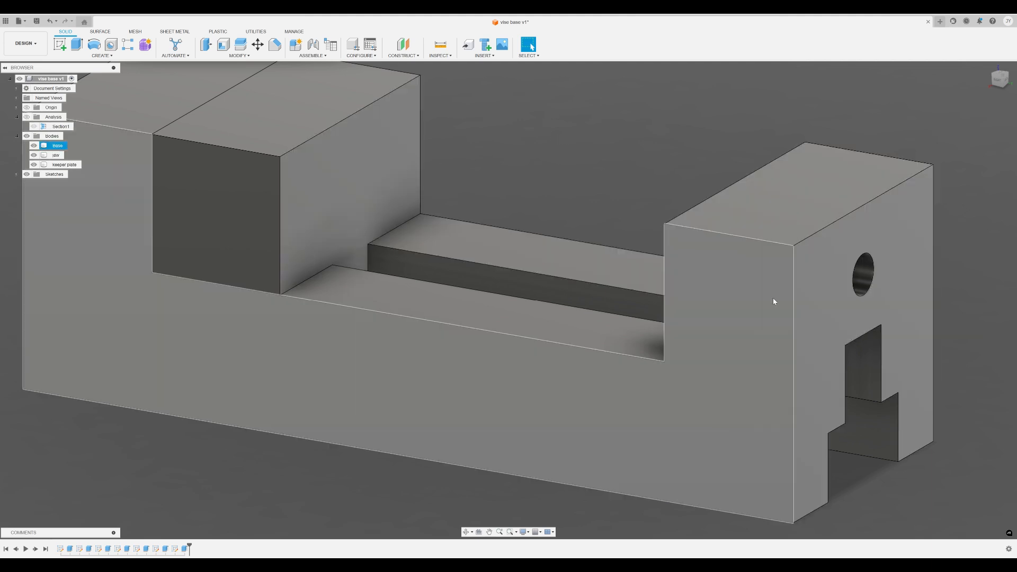
{"action": "mouse_move", "coordinate": [774, 297]}
{"action": "middle_mouse_down", "text": "shift"}
{"action": "mouse_move", "coordinate": [783, 309]}
{"action": "mouse_move", "coordinate": [781, 288]}
{"action": "middle_mouse_up", "text": "shift"}
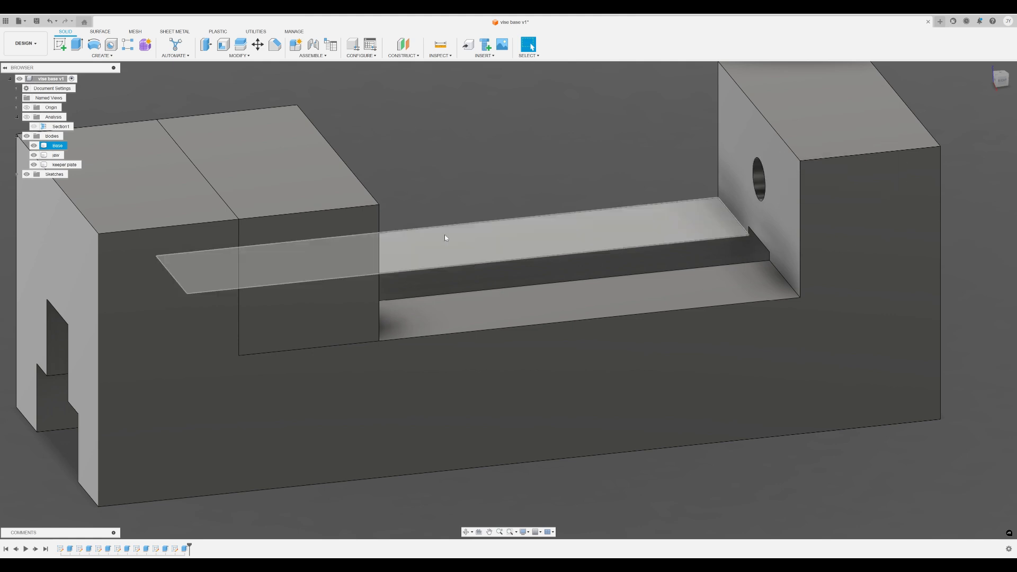
{"action": "middle_click_drag", "start_coordinate": [502, 186], "coordinate": [445, 199], "text": "shift"}
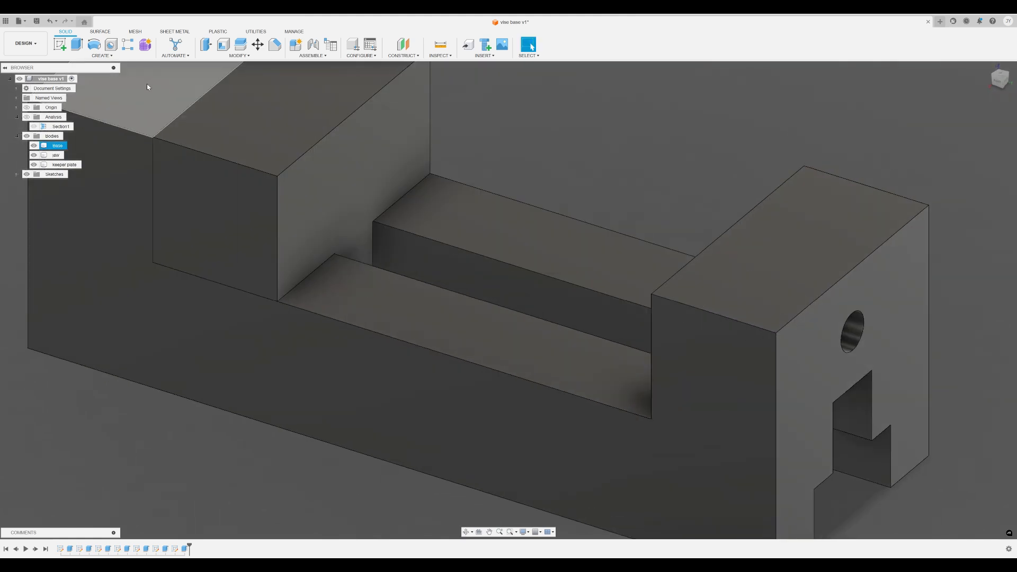
{"action": "mouse_move", "coordinate": [149, 84]}
{"action": "middle_mouse_down", "text": "shift"}
{"action": "mouse_move", "coordinate": [411, 123]}
{"action": "mouse_move", "coordinate": [209, 102]}
{"action": "middle_mouse_up", "text": "shift"}
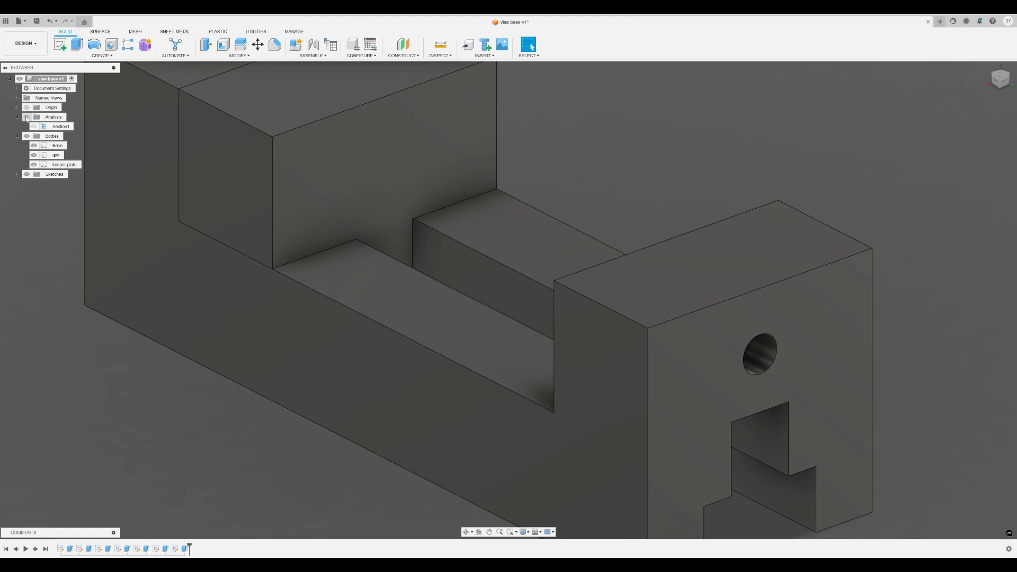
Turn on the existing section analysis and start a sketch on the sliding jaw's inner face.
{"action": "left_click", "coordinate": [26, 117]}
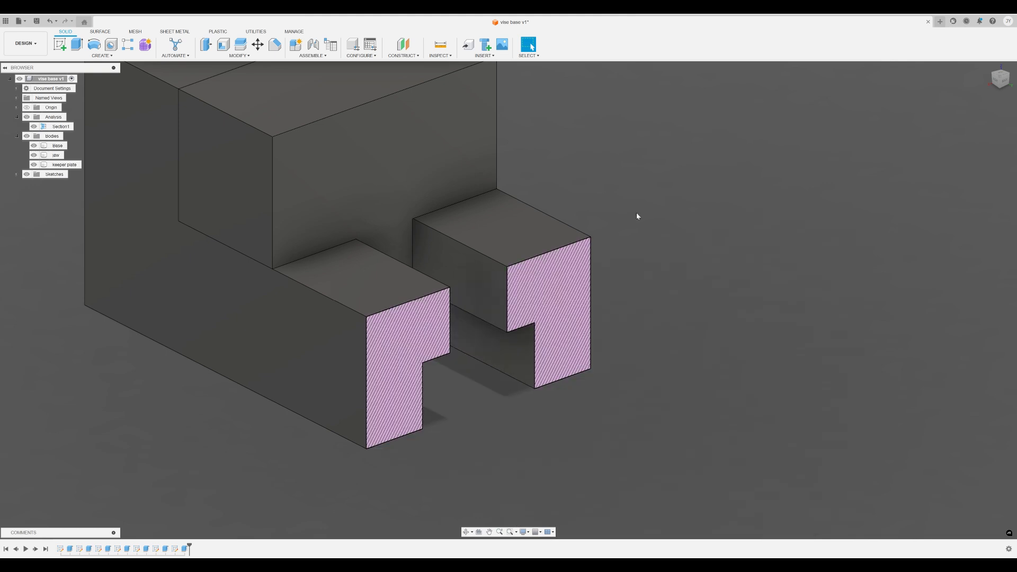
{"action": "middle_click_drag", "start_coordinate": [637, 212], "coordinate": [609, 202], "text": "shift"}
{"action": "left_click", "coordinate": [60, 44]}
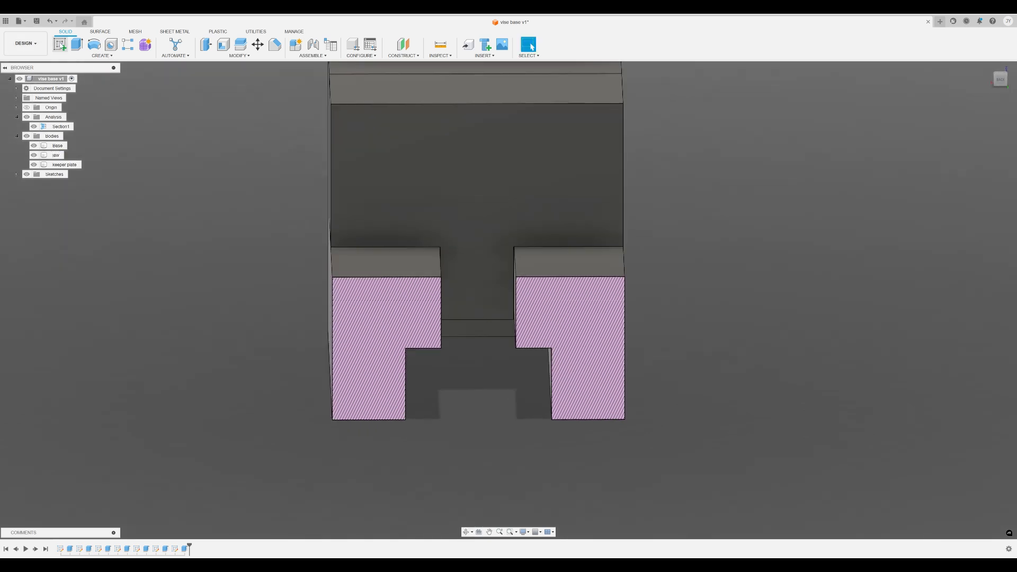
{"action": "left_click", "coordinate": [470, 187]}
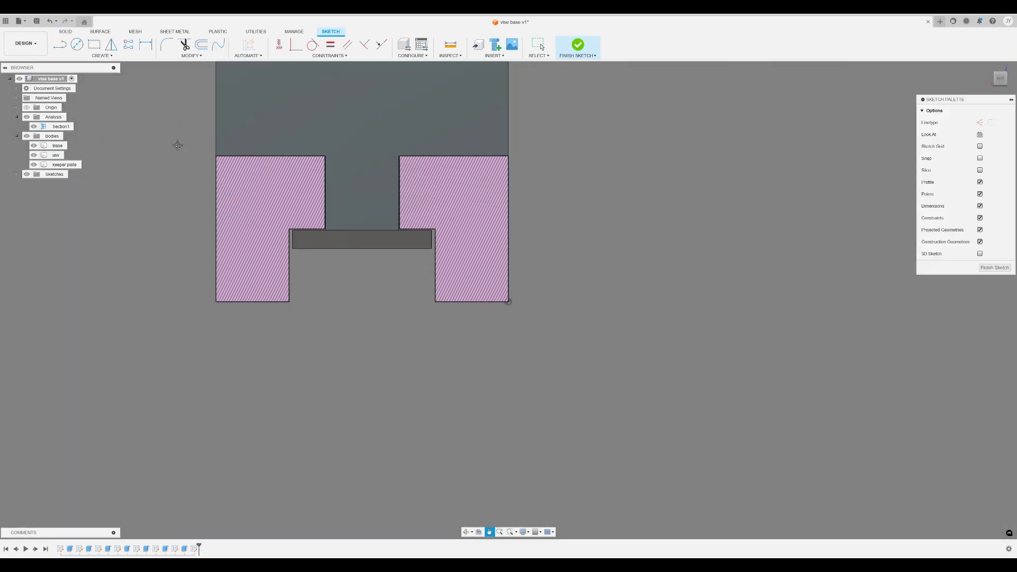
Draw a circle about 0.32 in in diameter near the middle of the jaw face, above the base rails.
{"action": "left_click", "coordinate": [78, 45]}
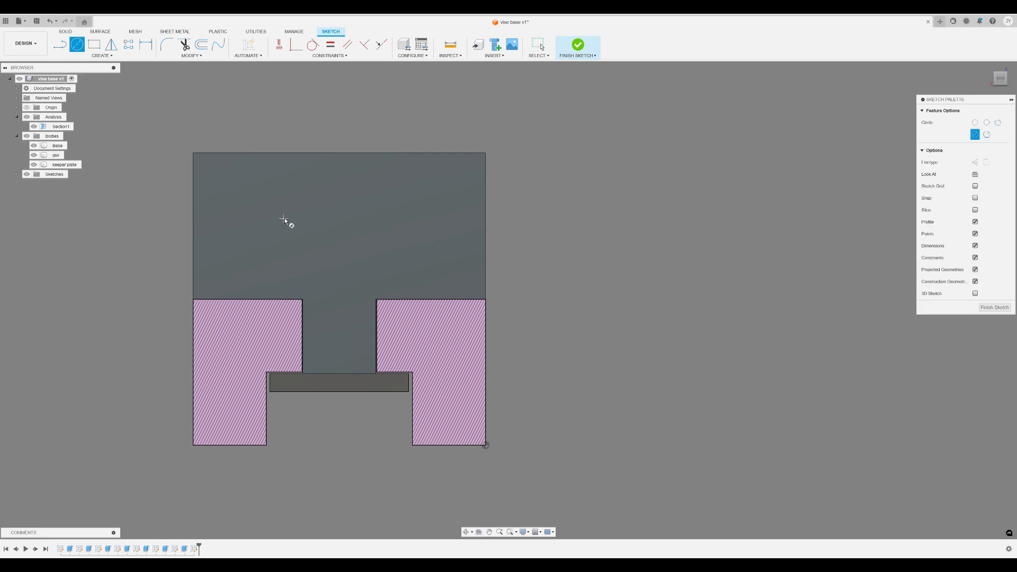
{"action": "left_click", "coordinate": [337, 222]}
{"action": "left_click", "coordinate": [354, 240]}
Dimension the circle's diameter as 0.40 in.
{"action": "left_click", "coordinate": [145, 45]}
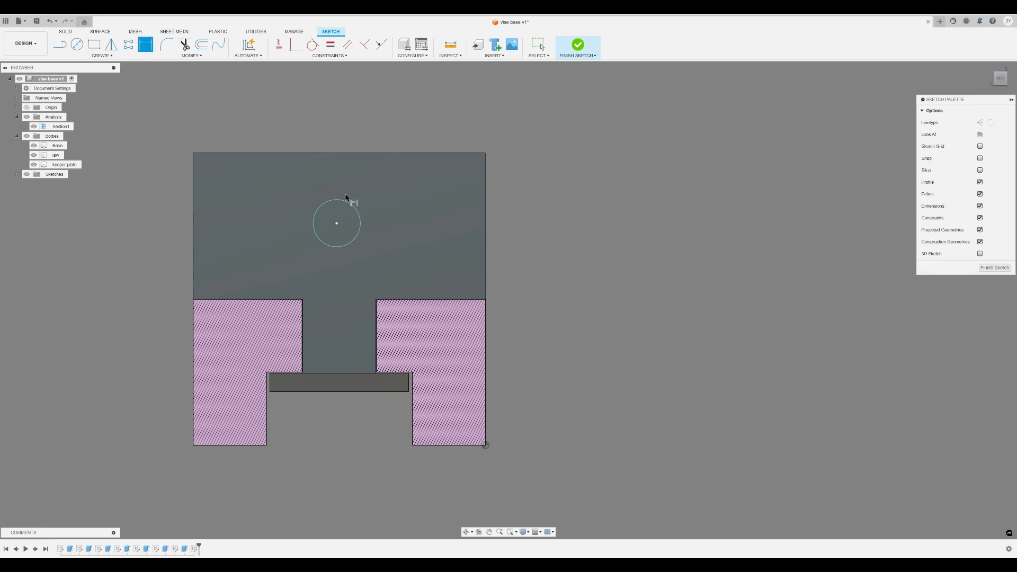
{"action": "left_click", "coordinate": [356, 211]}
{"action": "left_click", "coordinate": [360, 192]}
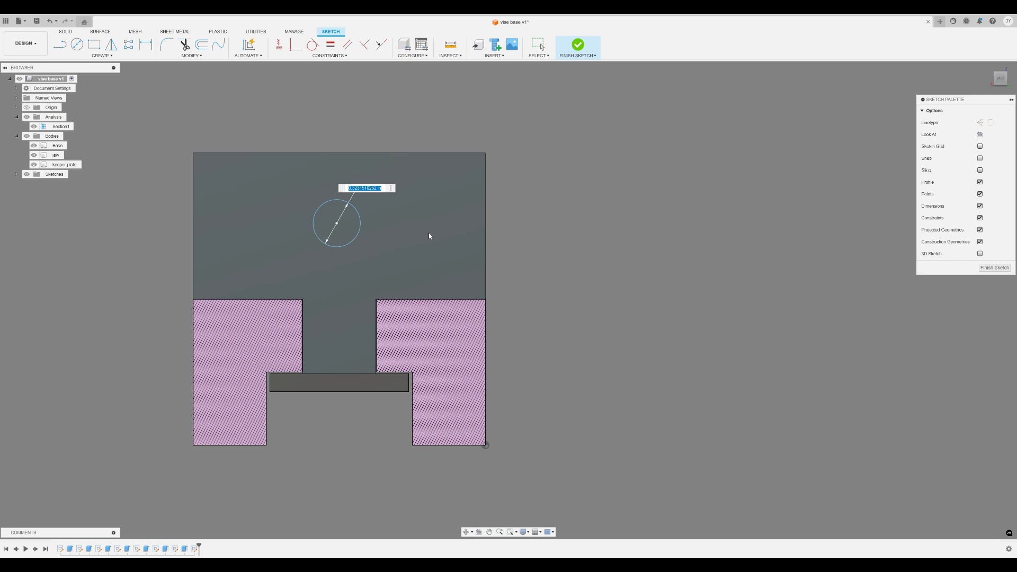
{"action": "key", "text": "BackSpace"}
{"action": "type", "text": ".40"}
{"action": "key", "text": "Return"}
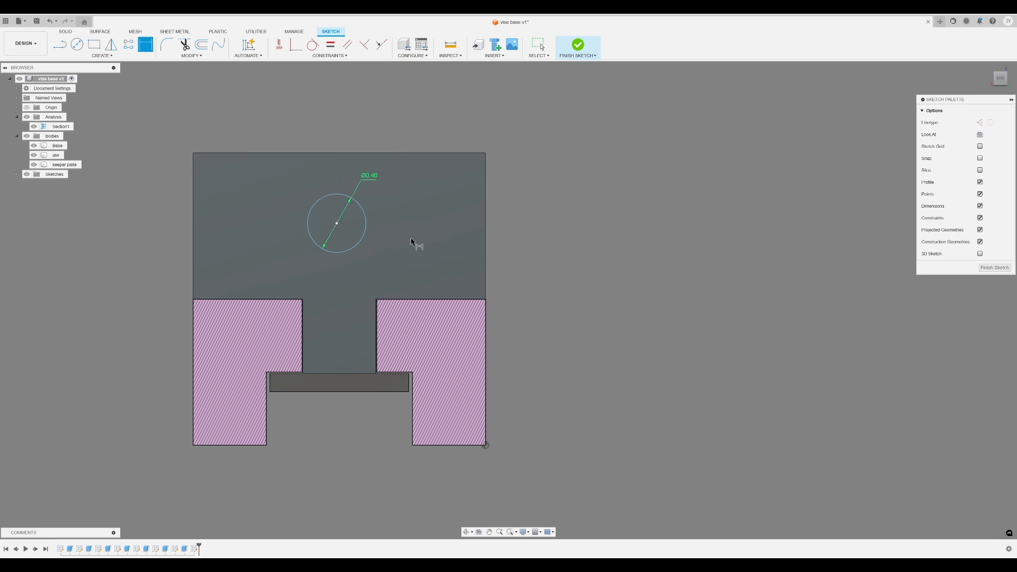
Dimension the circle's centre 0.5 in below the top edge of the jaw face.
{"action": "left_click", "coordinate": [336, 223]}
{"action": "left_click", "coordinate": [340, 153]}
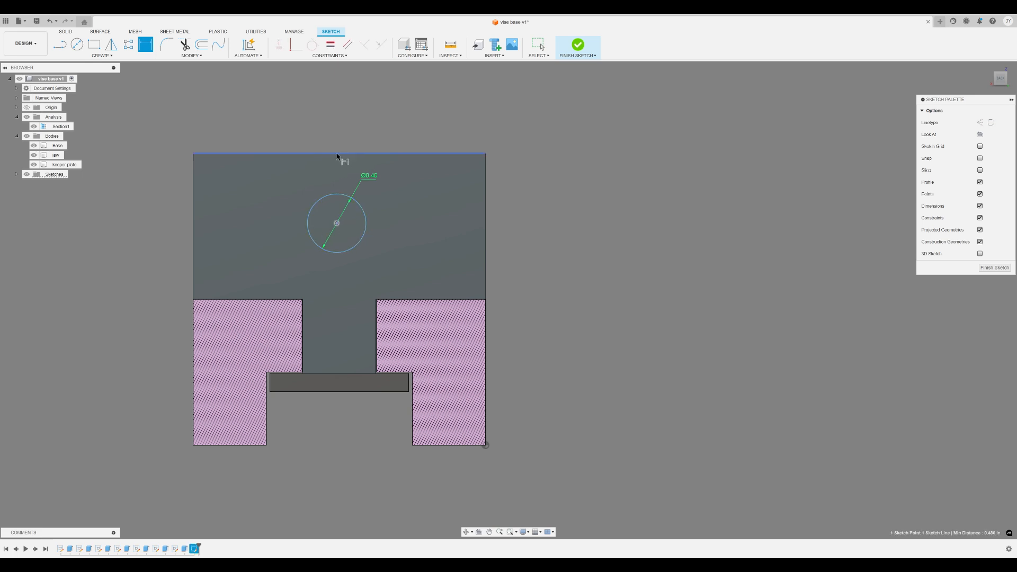
{"action": "left_click", "coordinate": [348, 110]}
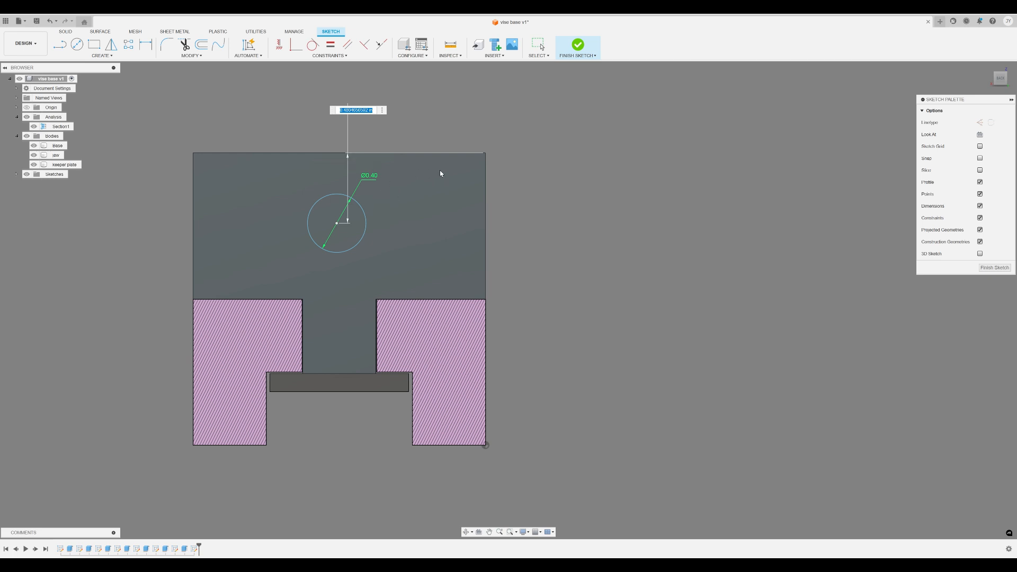
{"action": "type", "text": ".41"}
{"action": "key", "text": "BackSpace"}
{"action": "key", "text": "BackSpace"}
{"action": "key", "text": "BackSpace"}
{"action": "type", "text": ".5"}
{"action": "key", "text": "Return"}
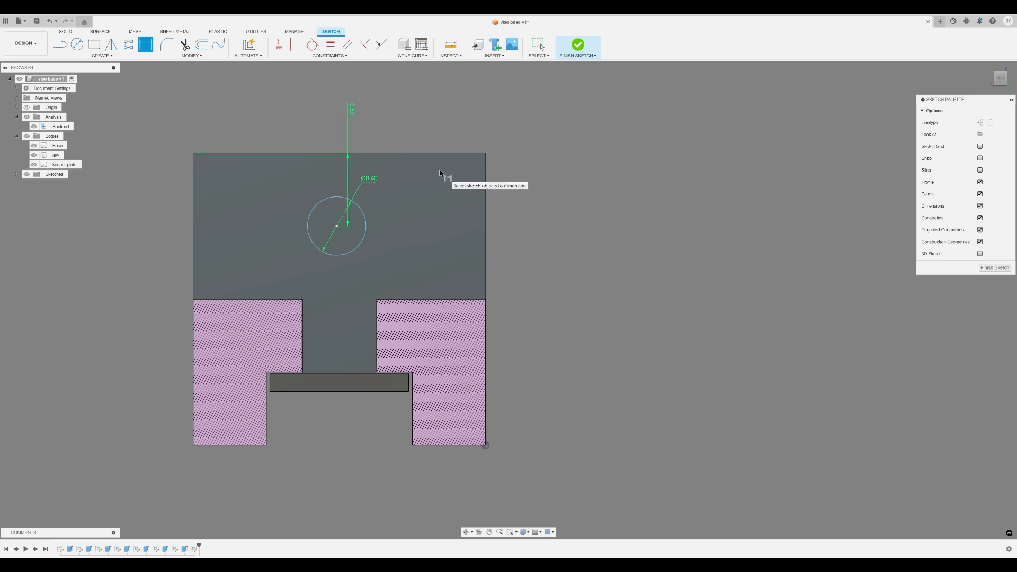
Dimension the circle's centre 1 in from the left side edge of the jaw face.
{"action": "left_click", "coordinate": [194, 217]}
{"action": "left_click", "coordinate": [336, 226]}
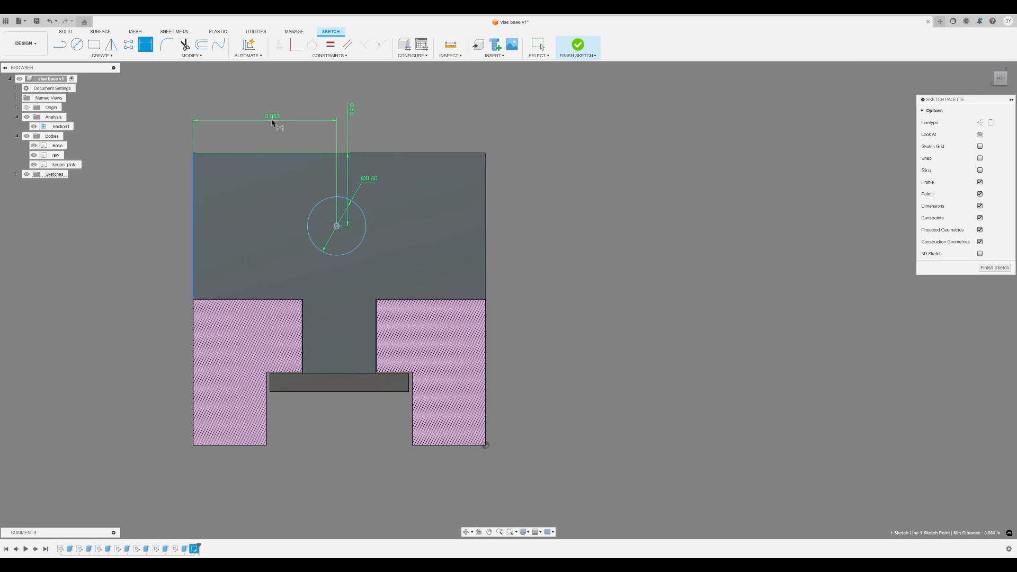
{"action": "left_click", "coordinate": [271, 122]}
{"action": "type", "text": "1"}
{"action": "key", "text": "Return"}
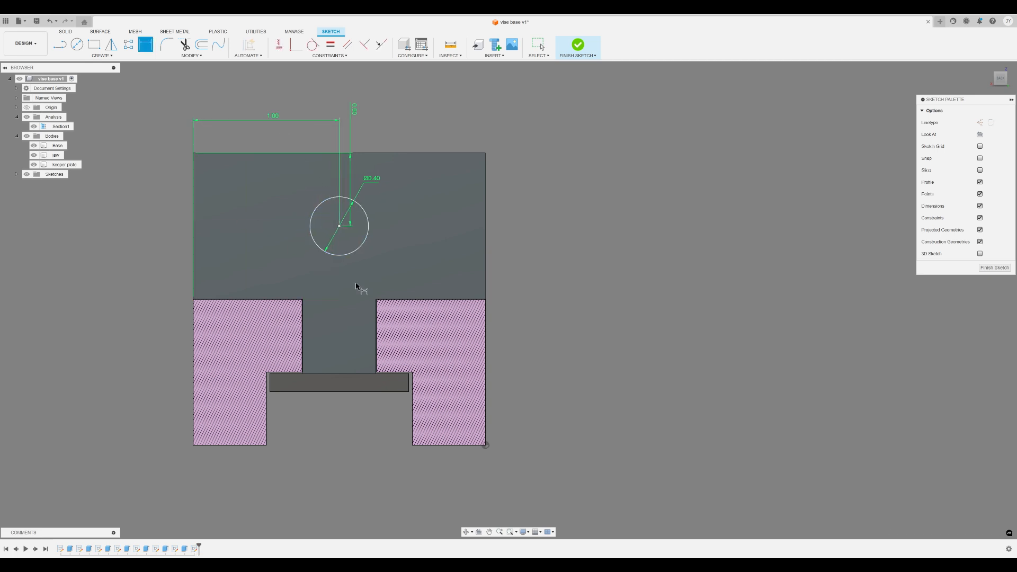
Draw four small circles around the 0.40 in hole, one near each corner of the jaw face, the upper-left about 0.09 in in diameter.
{"action": "middle_click_drag", "start_coordinate": [556, 263], "coordinate": [430, 216], "text": "shift"}
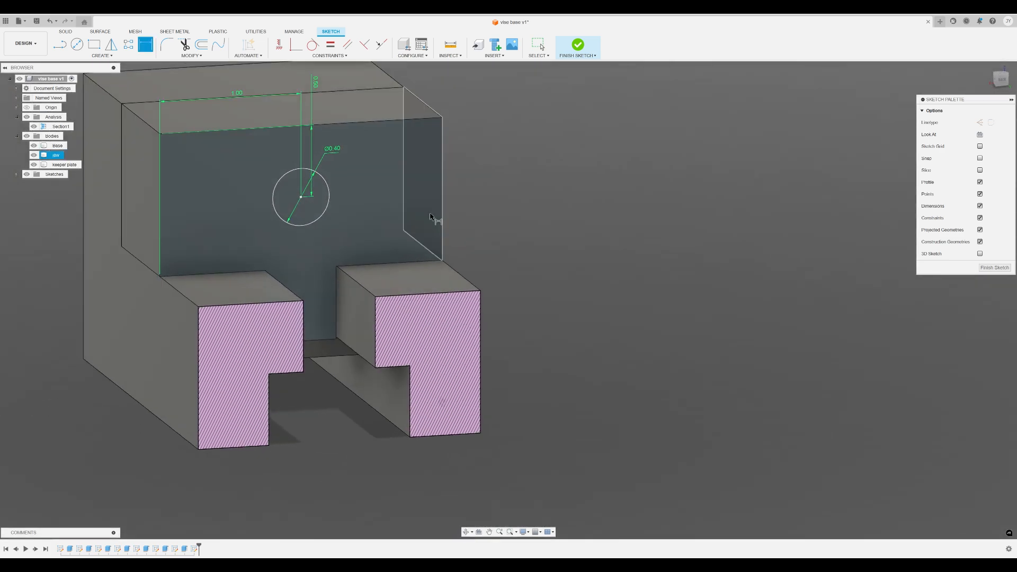
{"action": "middle_click_drag", "start_coordinate": [578, 180], "coordinate": [553, 198]}
{"action": "left_click", "coordinate": [77, 44]}
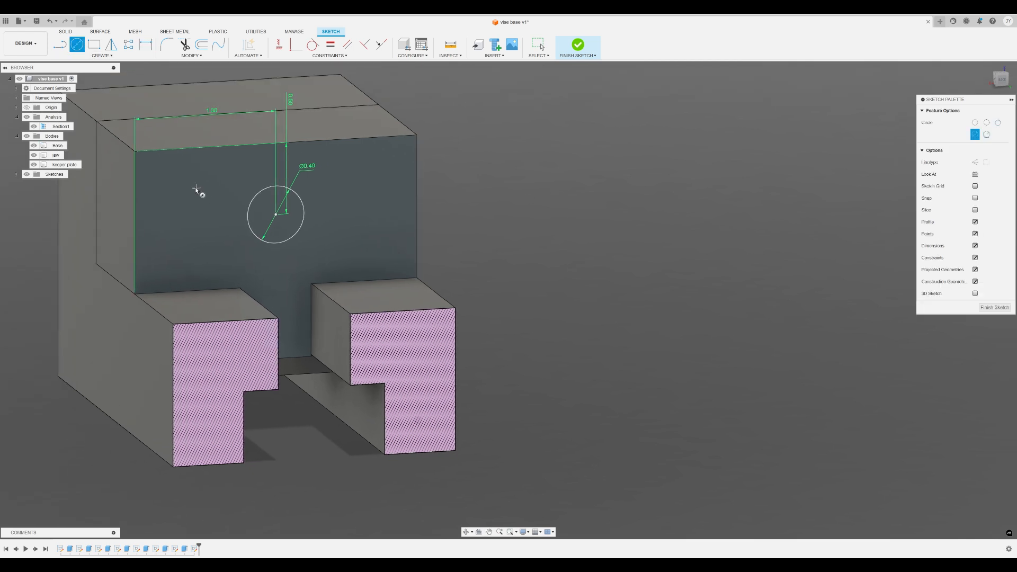
{"action": "left_click", "coordinate": [1001, 79]}
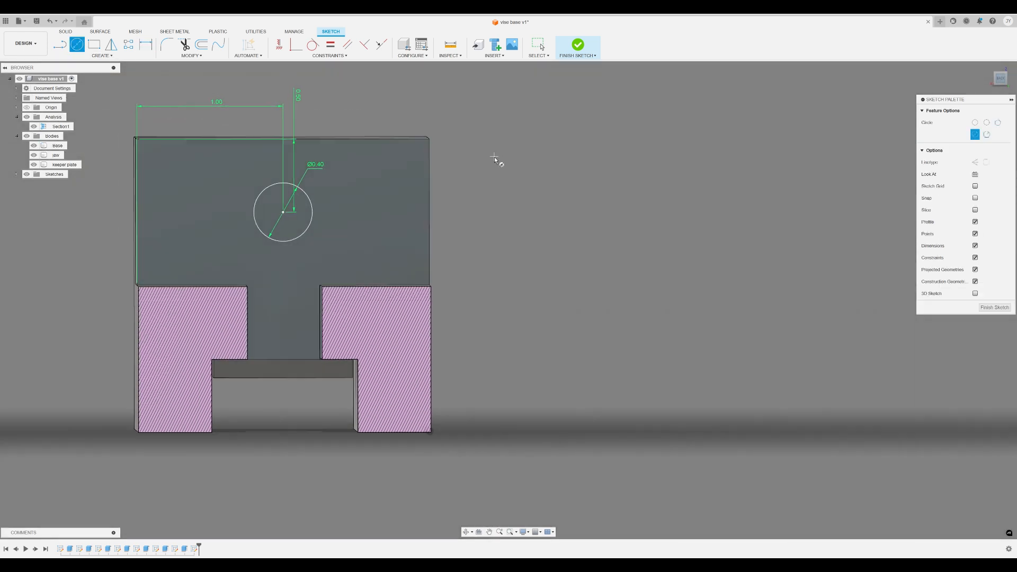
{"action": "scroll", "coordinate": [189, 213], "scroll_direction": "up", "scroll_amount": 5}
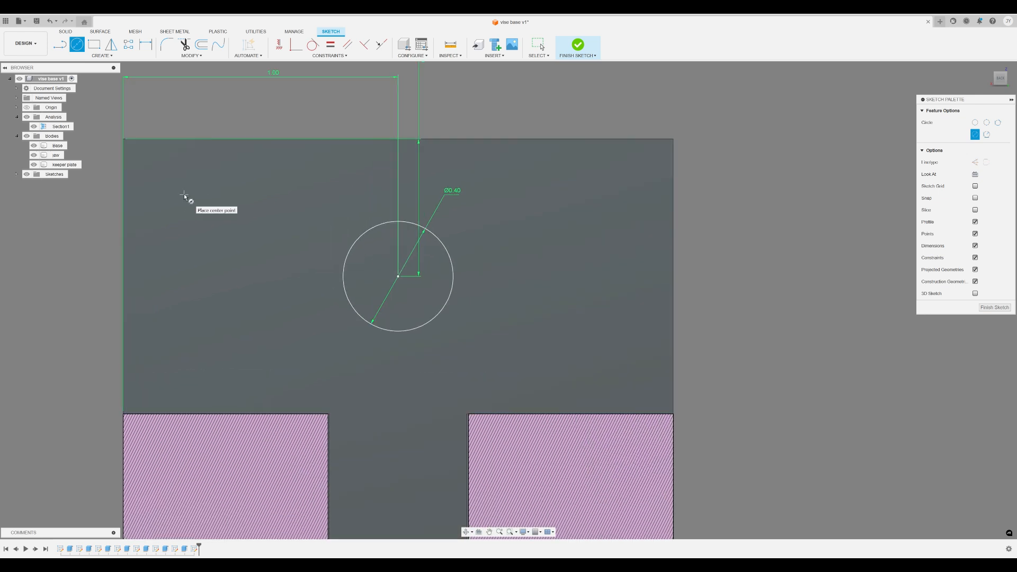
{"action": "left_click", "coordinate": [199, 194]}
{"action": "left_click", "coordinate": [209, 200]}
{"action": "left_click", "coordinate": [600, 194]}
{"action": "left_click", "coordinate": [609, 201]}
{"action": "left_click", "coordinate": [607, 362]}
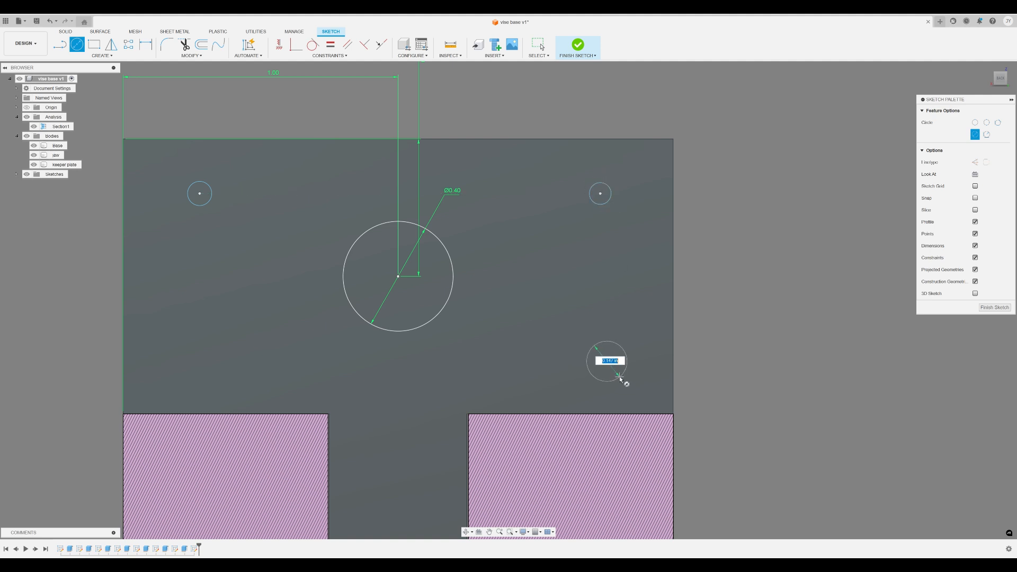
{"action": "left_click", "coordinate": [621, 378]}
{"action": "left_click", "coordinate": [199, 348]}
{"action": "left_click", "coordinate": [209, 358]}
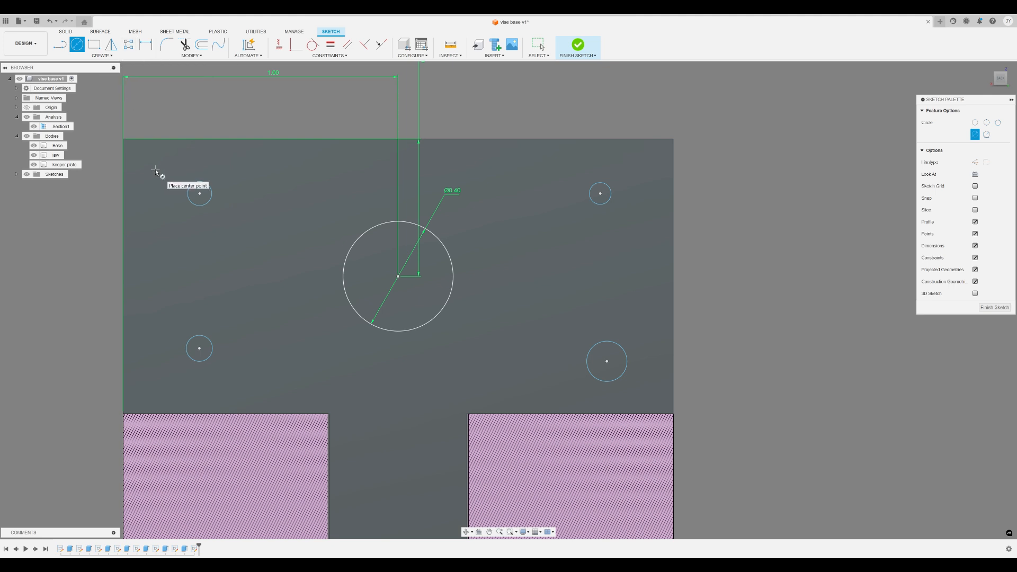
Draw connected construction lines between the small circles' centres, from upper right to upper left, lower left and lower right.
{"action": "left_click", "coordinate": [61, 51]}
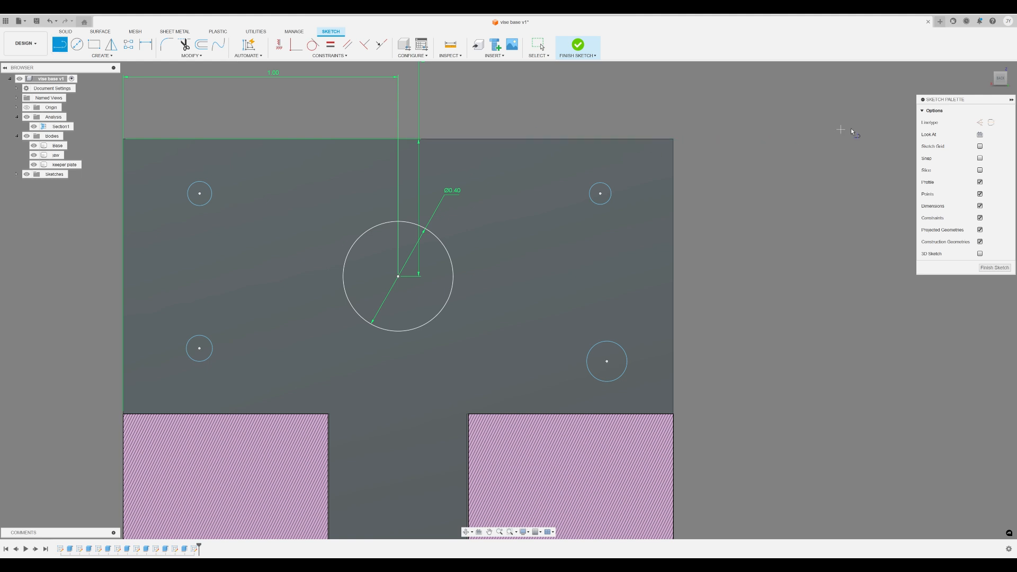
{"action": "left_click", "coordinate": [979, 122]}
{"action": "left_click", "coordinate": [600, 194]}
{"action": "left_click", "coordinate": [200, 193]}
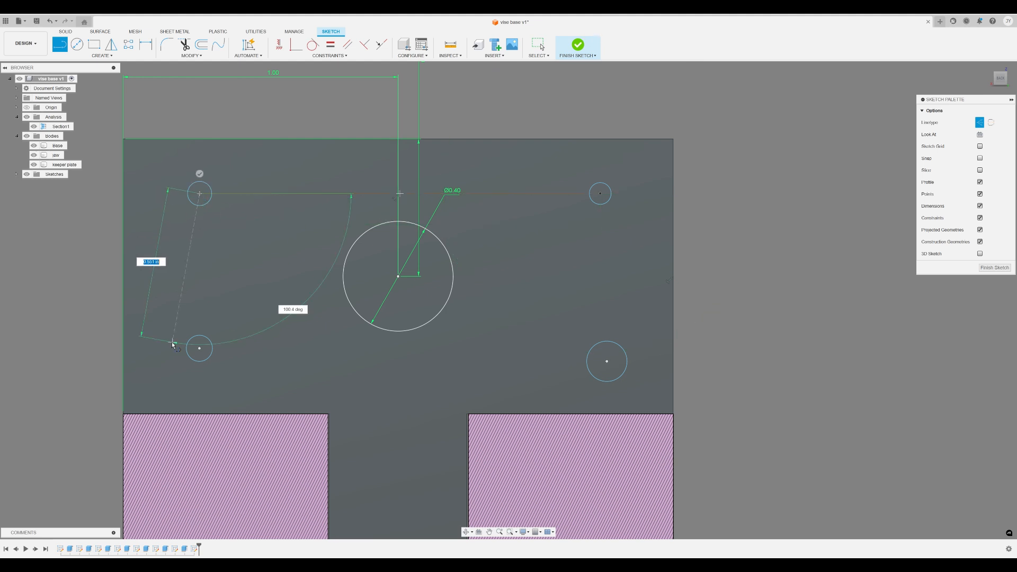
{"action": "left_click", "coordinate": [200, 348]}
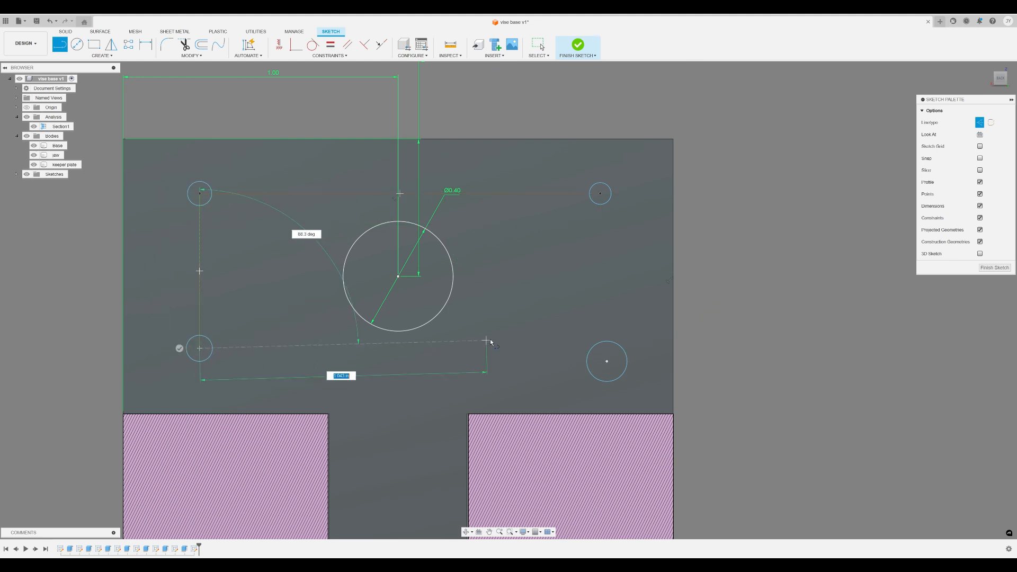
{"action": "left_click", "coordinate": [606, 362]}
{"action": "key", "text": "Escape"}
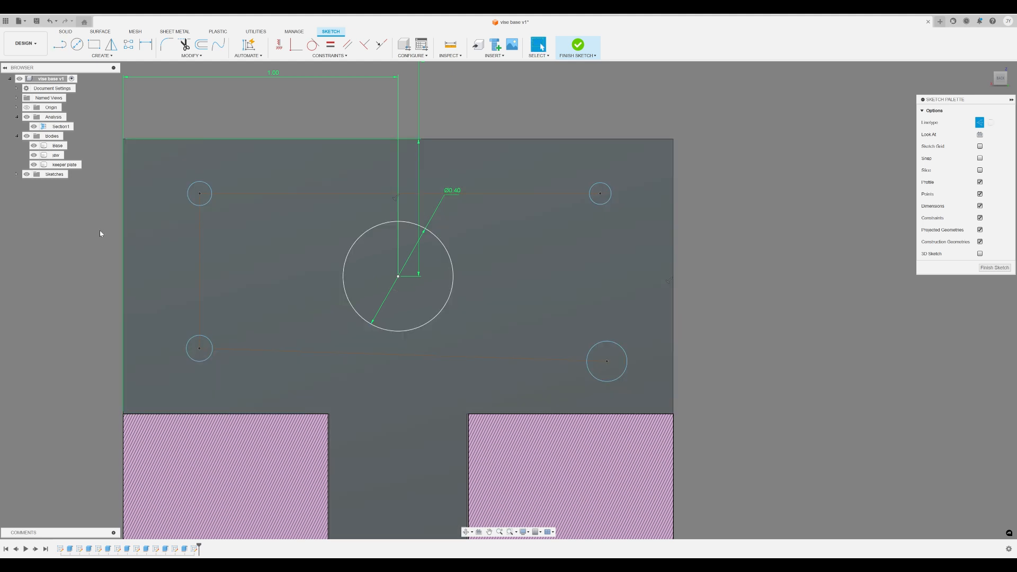
Apply horizontal/vertical constraints to the construction lines, making the left one vertical and the lower one horizontal.
{"action": "left_click", "coordinate": [386, 202]}
{"action": "left_click", "coordinate": [279, 44]}
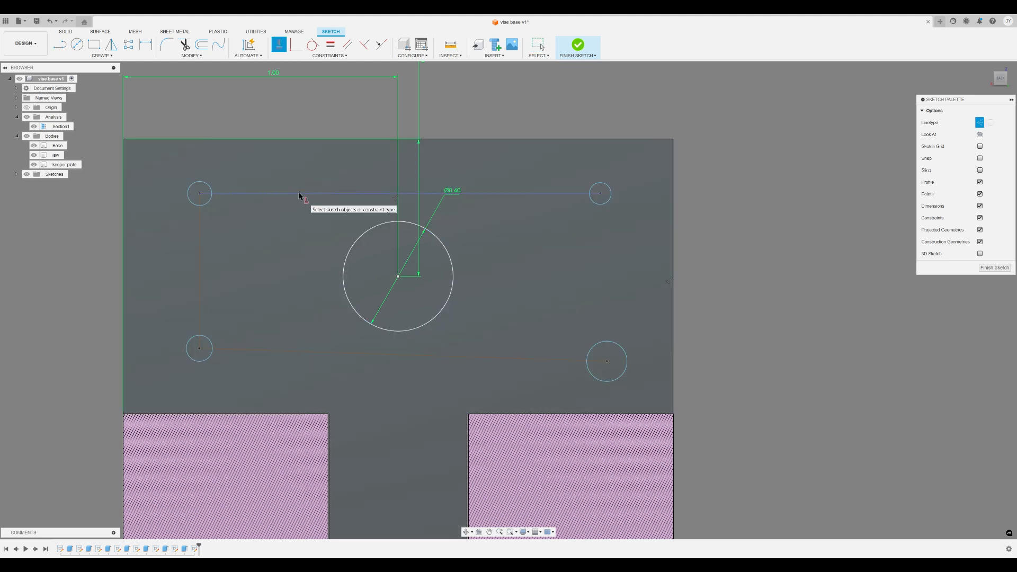
{"action": "left_click", "coordinate": [300, 195]}
{"action": "left_click", "coordinate": [201, 268]}
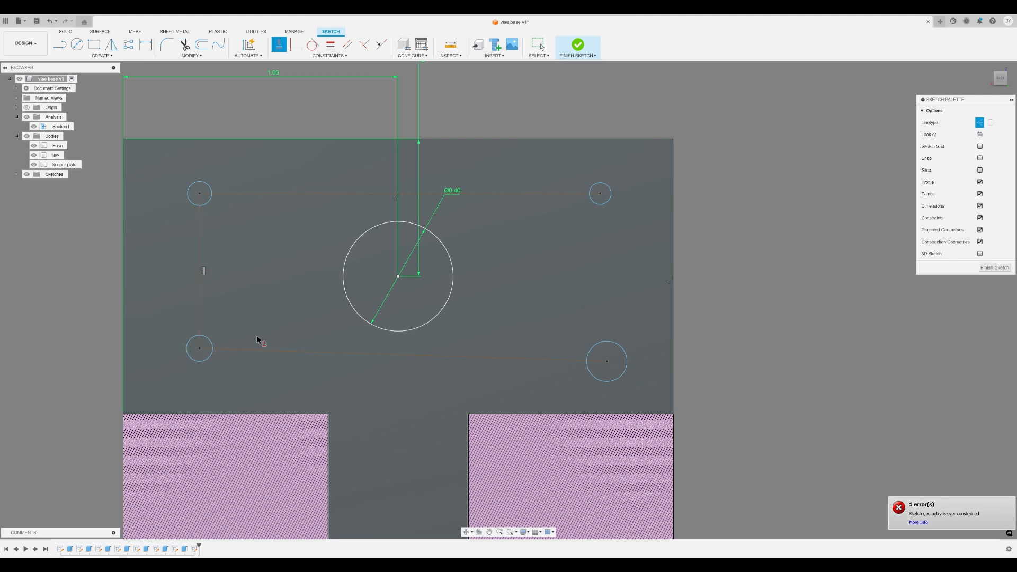
{"action": "left_click", "coordinate": [271, 350]}
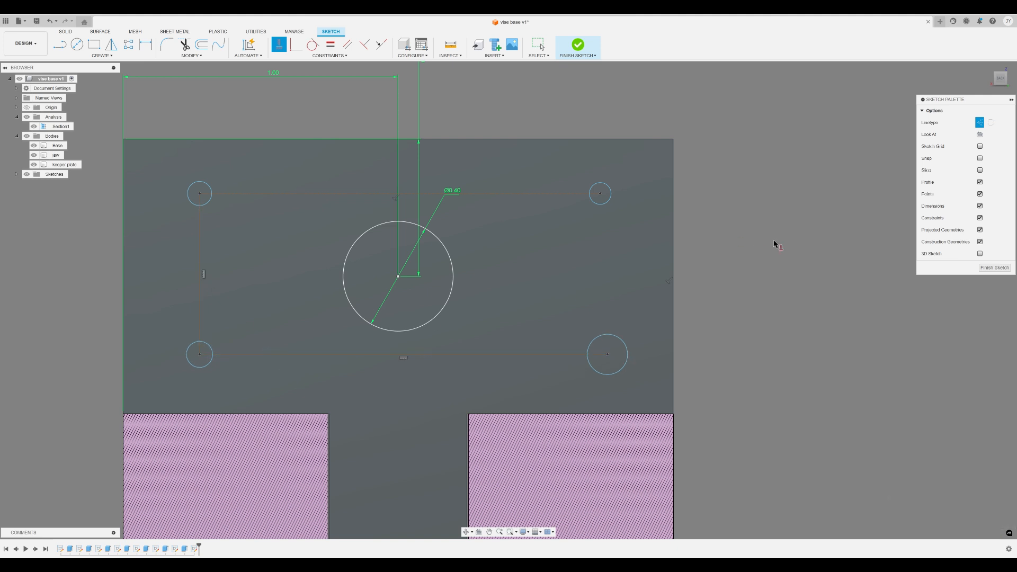
Constrain all four small circles to equal size, matching the upper-left circle.
{"action": "middle_click_drag", "start_coordinate": [774, 243], "coordinate": [702, 257]}
{"action": "middle_click_drag", "start_coordinate": [180, 123], "coordinate": [225, 106]}
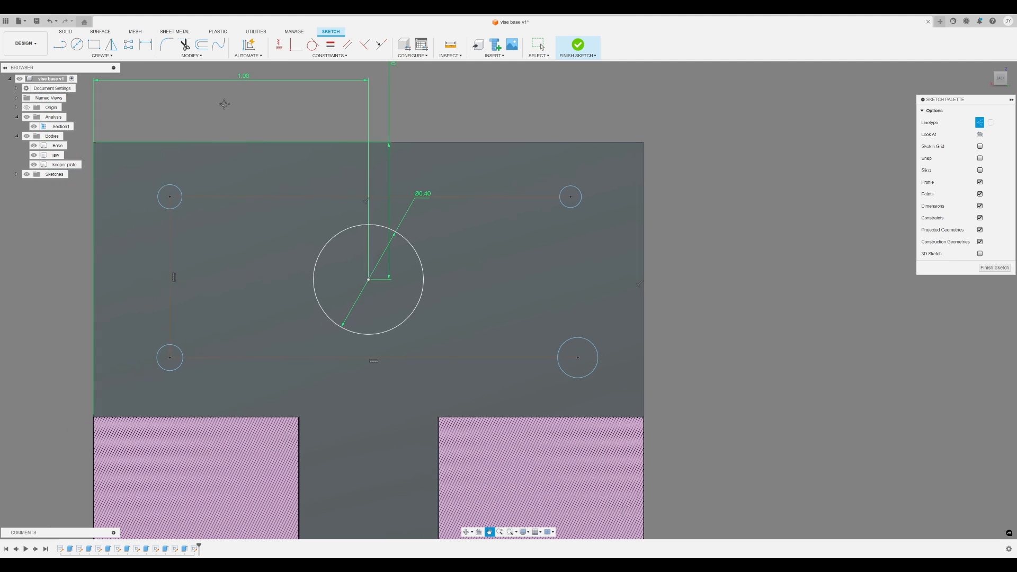
{"action": "left_click", "coordinate": [334, 46]}
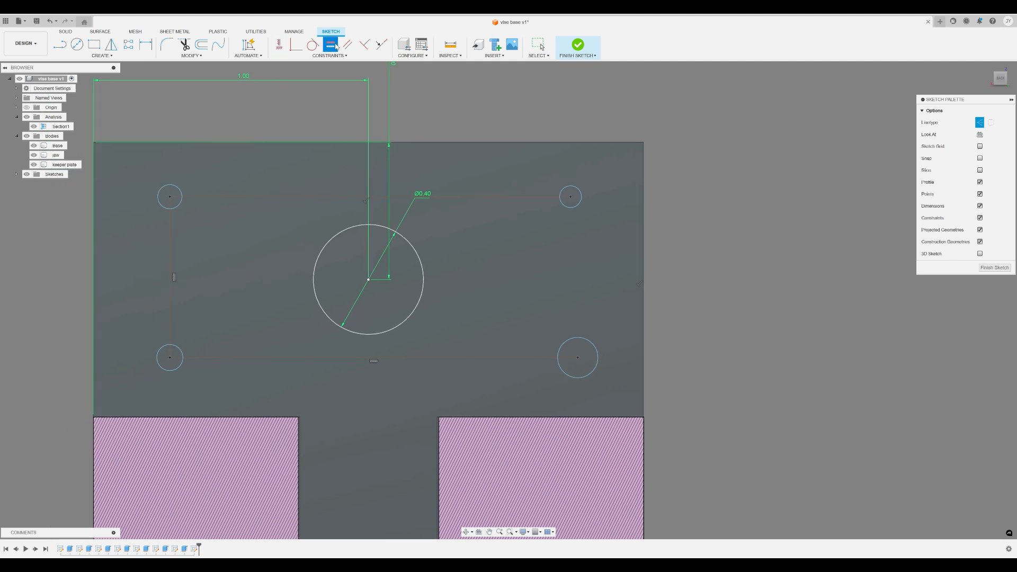
{"action": "left_click", "coordinate": [176, 190]}
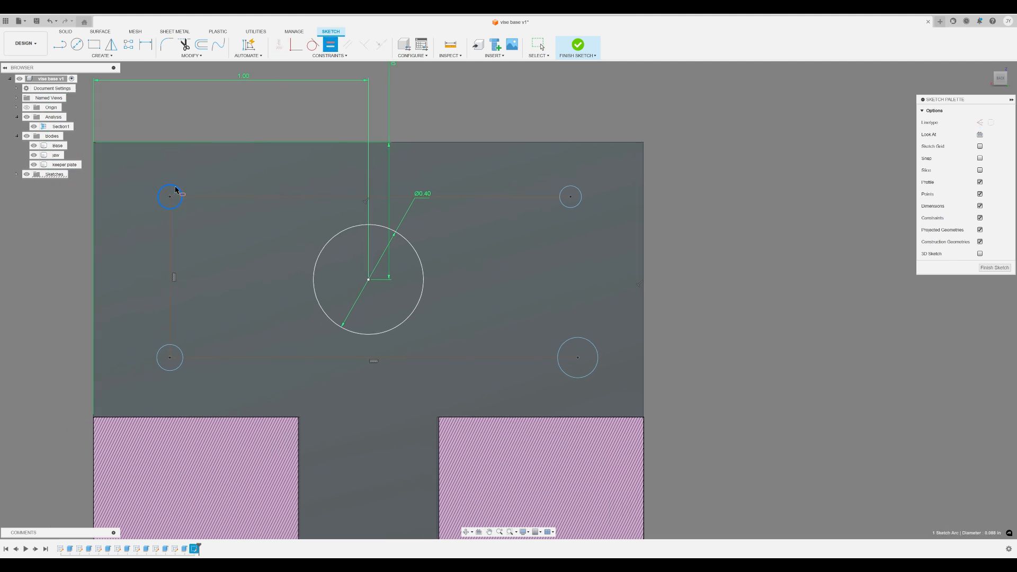
{"action": "left_click", "coordinate": [570, 194]}
{"action": "left_click", "coordinate": [581, 206]}
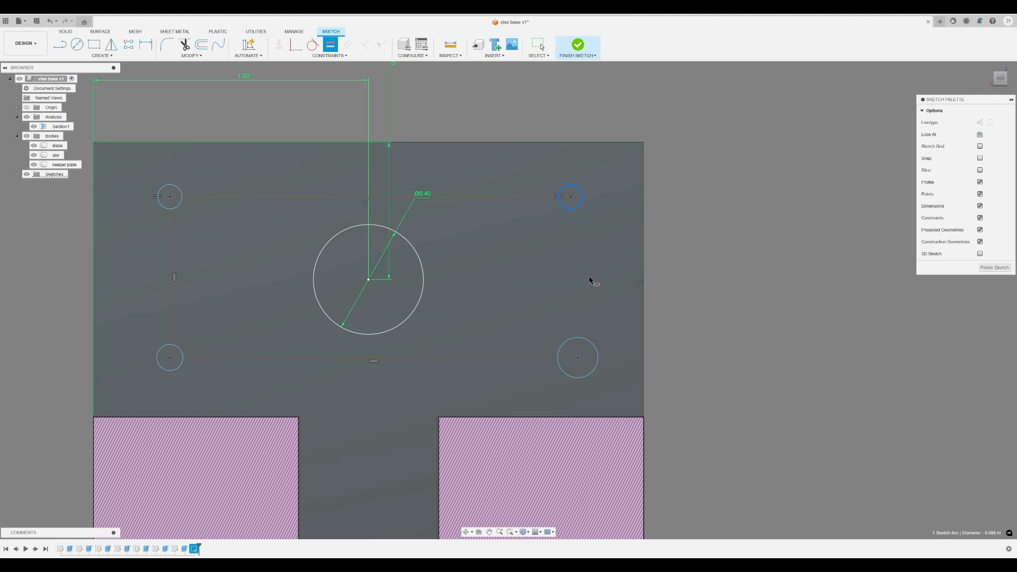
{"action": "left_click", "coordinate": [578, 344]}
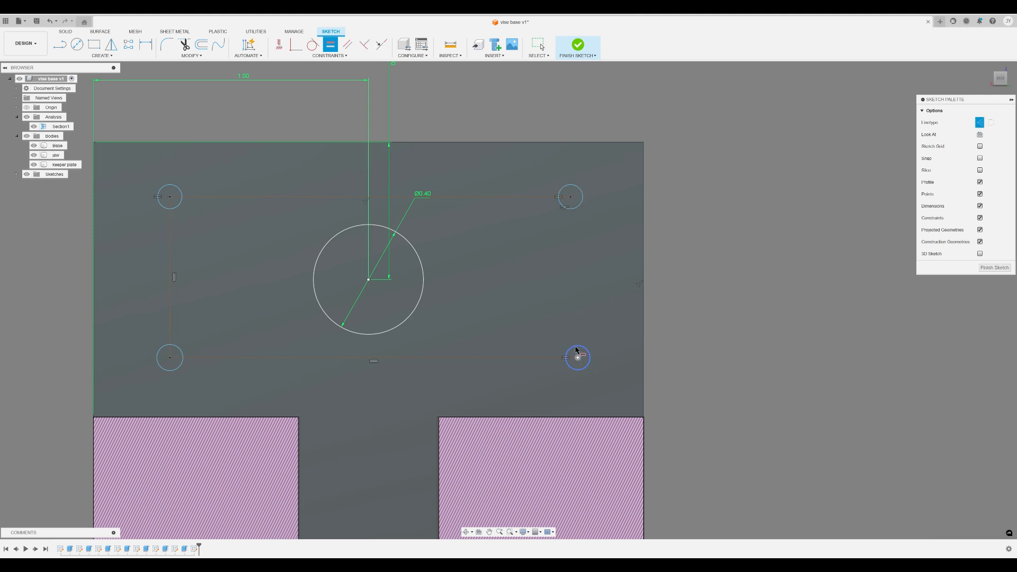
{"action": "left_click", "coordinate": [182, 354]}
Dimension the upper construction line between the small circles' centres as 1.5 in.
{"action": "middle_click_drag", "start_coordinate": [635, 134], "coordinate": [634, 164]}
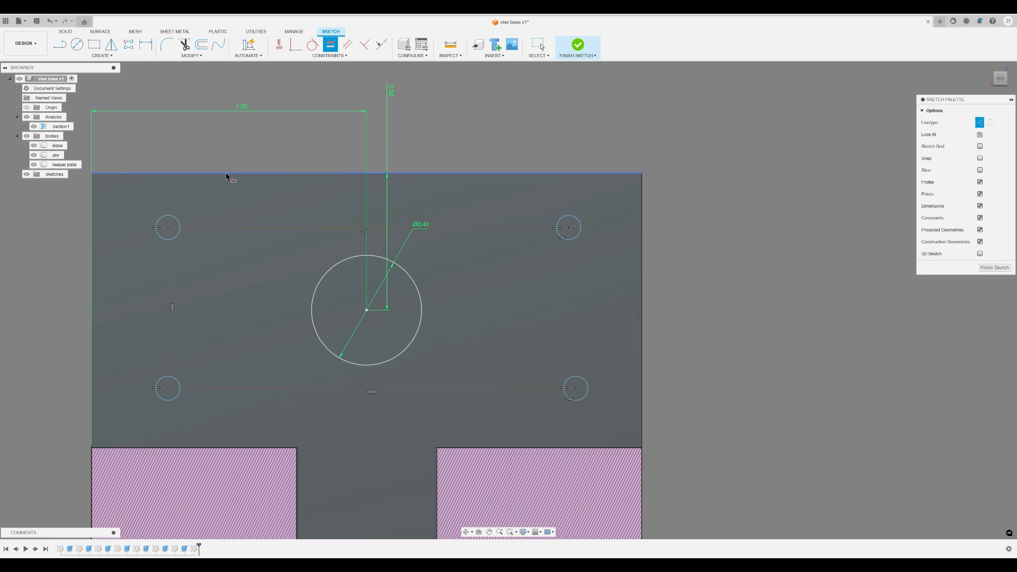
{"action": "left_click", "coordinate": [146, 45]}
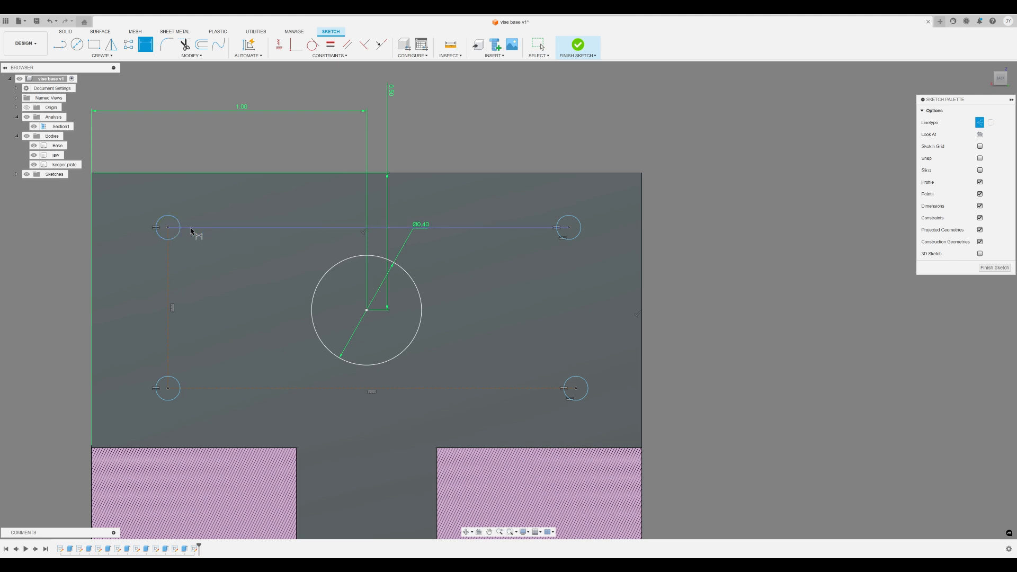
{"action": "left_click", "coordinate": [220, 231]}
{"action": "left_click", "coordinate": [257, 152]}
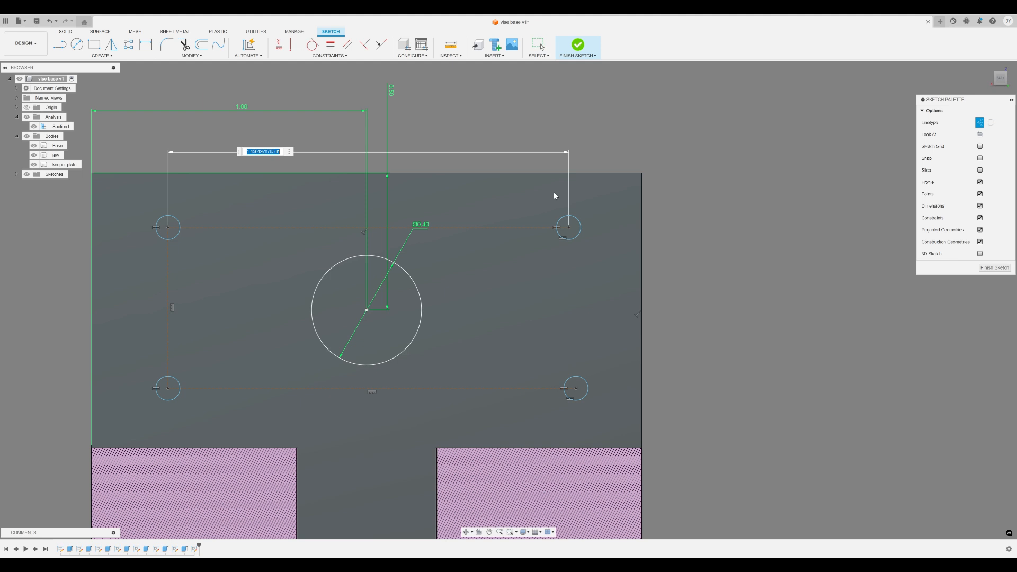
{"action": "type", "text": "1.5"}
{"action": "key", "text": "Return"}
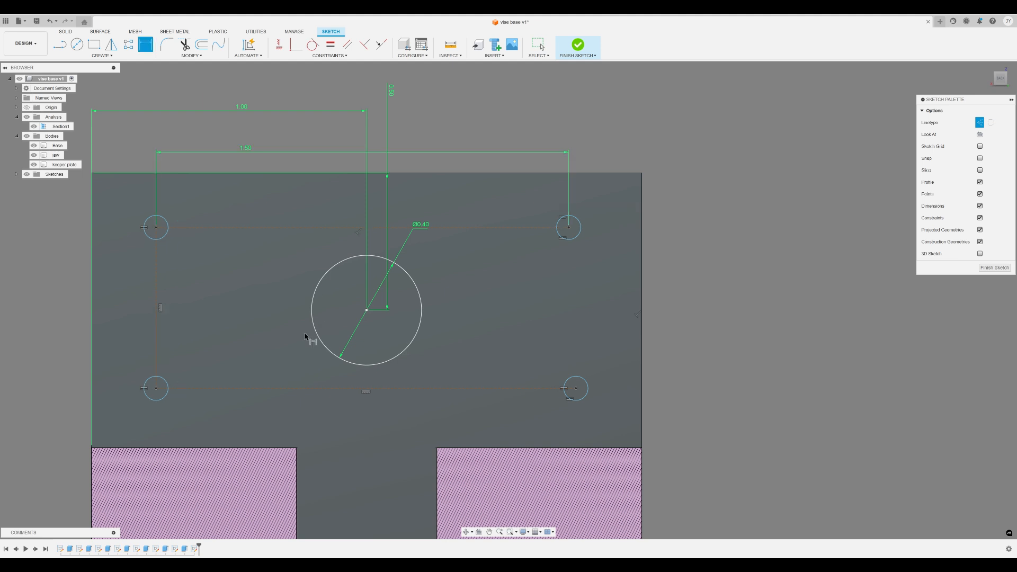
Dimension the left construction line between the small circles' centres as 0.5 in.
{"action": "left_click", "coordinate": [156, 364]}
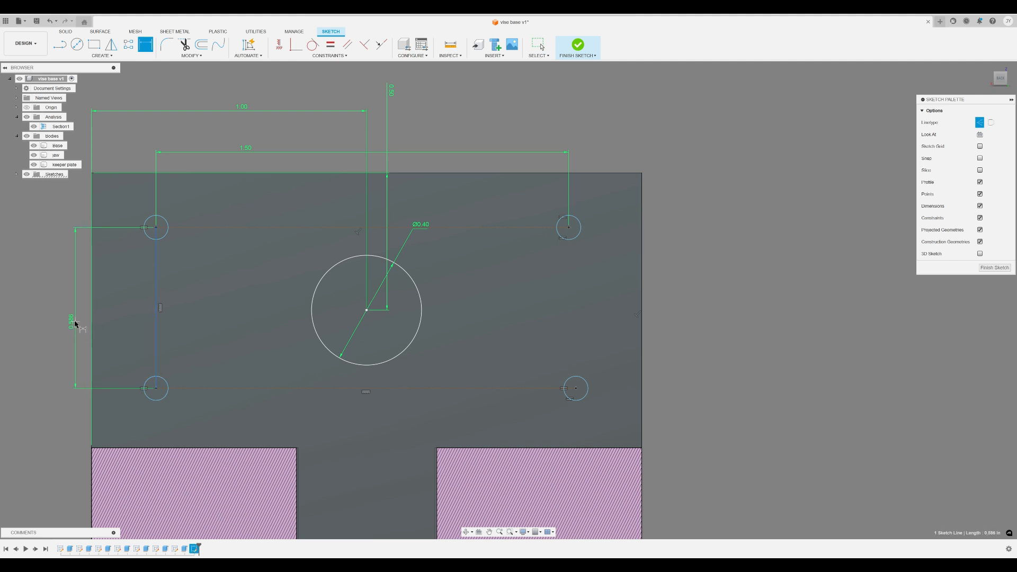
{"action": "left_click", "coordinate": [54, 312]}
{"action": "key", "text": "BackSpace"}
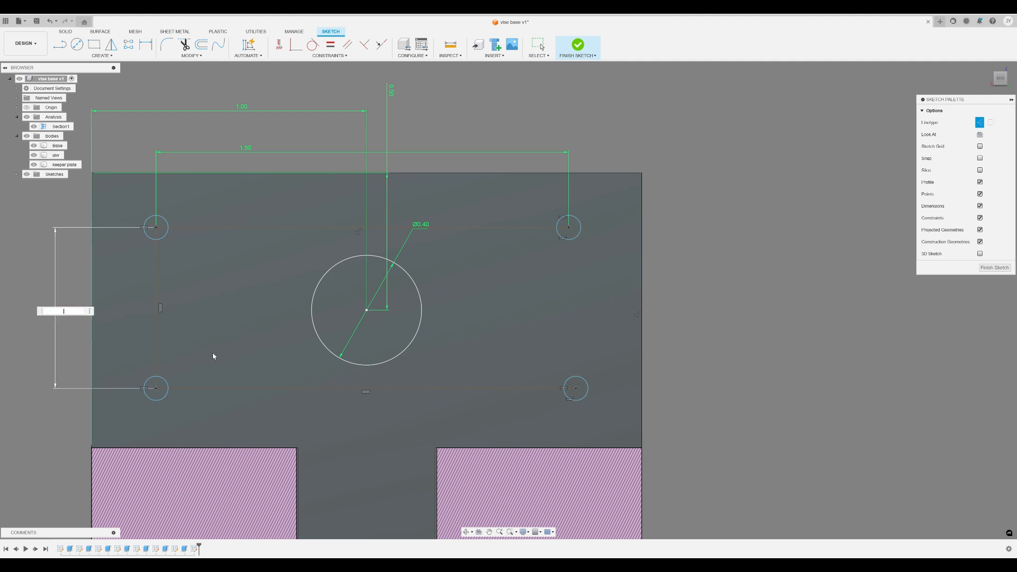
{"action": "type", "text": ".5"}
{"action": "key", "text": "Return"}
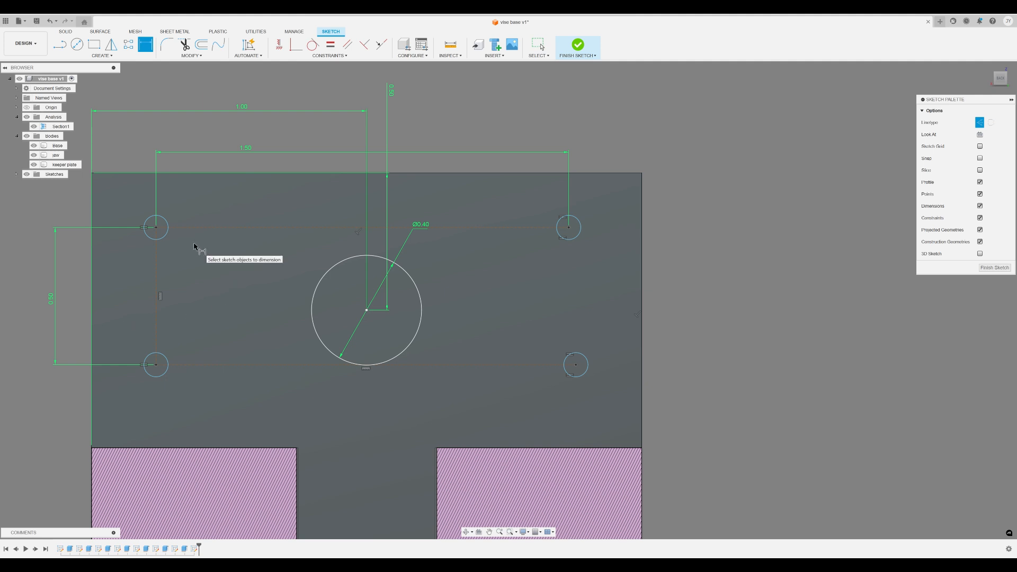
Shift the four-hole pattern slightly right and lower so it sits more evenly around the 0.40 in hole.
{"action": "key", "text": "Escape"}
{"action": "mouse_move", "coordinate": [157, 228]}
{"action": "left_mouse_down"}
{"action": "mouse_move", "coordinate": [219, 222]}
{"action": "mouse_move", "coordinate": [103, 225]}
{"action": "mouse_move", "coordinate": [215, 230]}
{"action": "mouse_move", "coordinate": [182, 268]}
{"action": "mouse_move", "coordinate": [182, 221]}
{"action": "mouse_move", "coordinate": [158, 232]}
{"action": "mouse_move", "coordinate": [164, 241]}
{"action": "mouse_move", "coordinate": [225, 239]}
{"action": "mouse_move", "coordinate": [168, 243]}
{"action": "mouse_move", "coordinate": [164, 228]}
{"action": "left_mouse_up"}
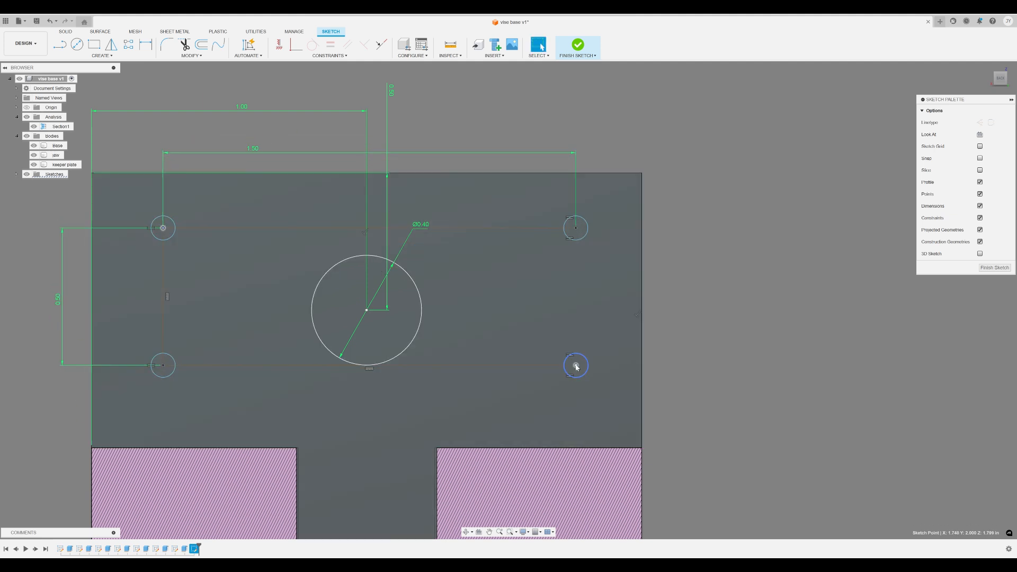
{"action": "left_click_drag", "start_coordinate": [576, 366], "coordinate": [573, 388]}
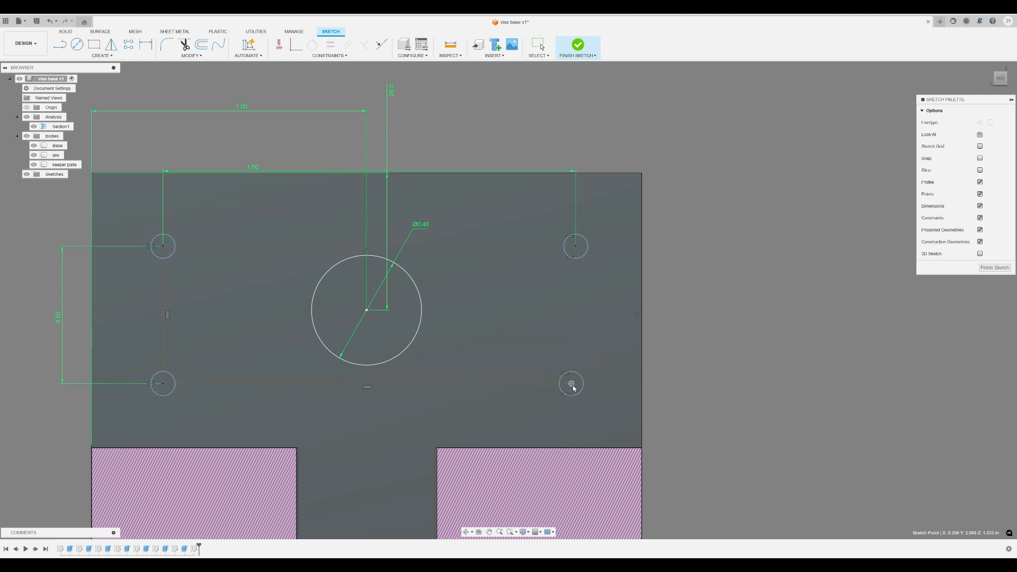
{"action": "left_click", "coordinate": [145, 44]}
{"action": "key", "text": "Escape"}
Close the rectangle with a construction line between the two right circles' centres and constrain it vertical.
{"action": "left_click", "coordinate": [60, 45]}
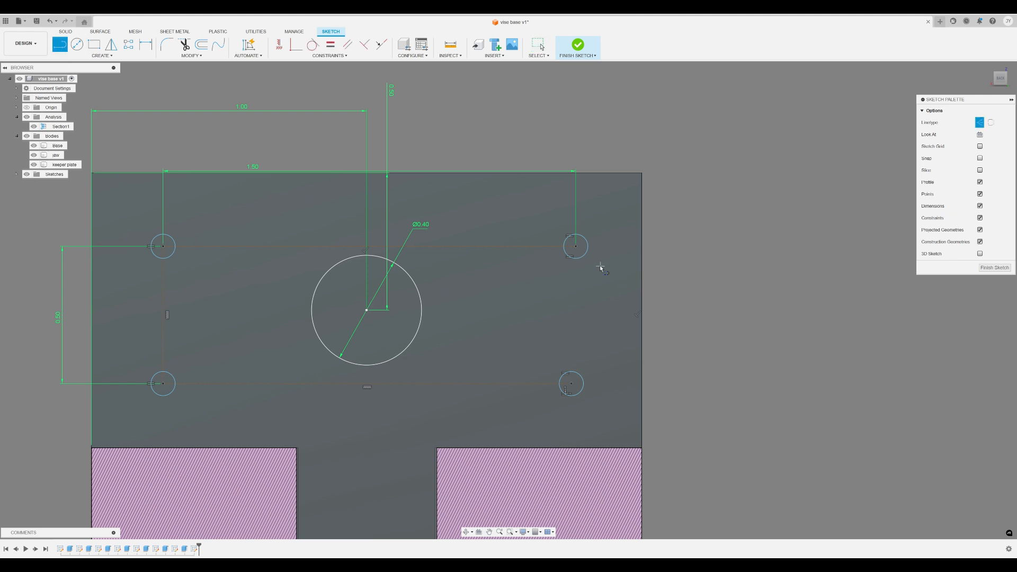
{"action": "left_click", "coordinate": [576, 246]}
{"action": "left_click", "coordinate": [571, 383]}
{"action": "key", "text": "Escape"}
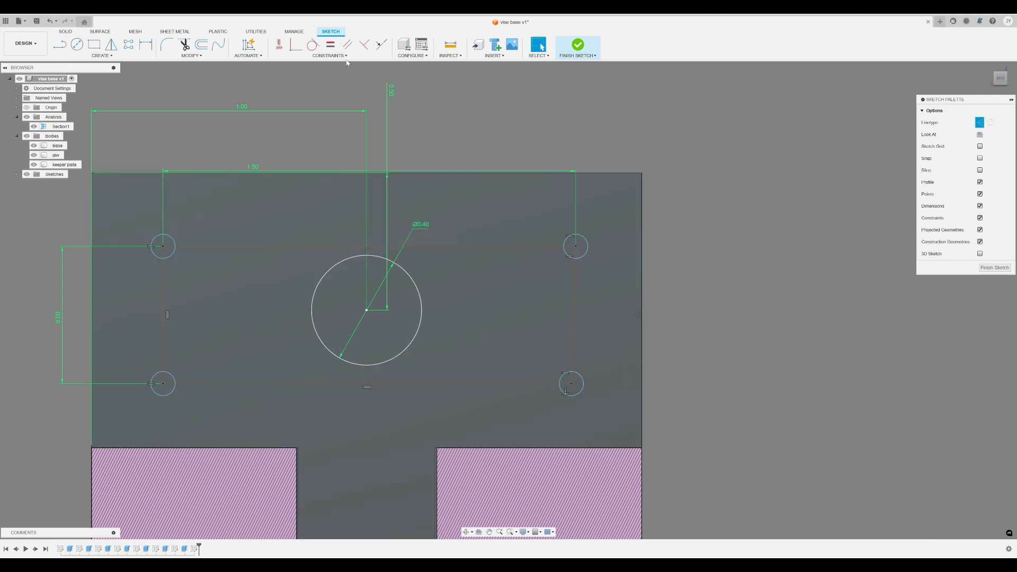
{"action": "left_click", "coordinate": [279, 44]}
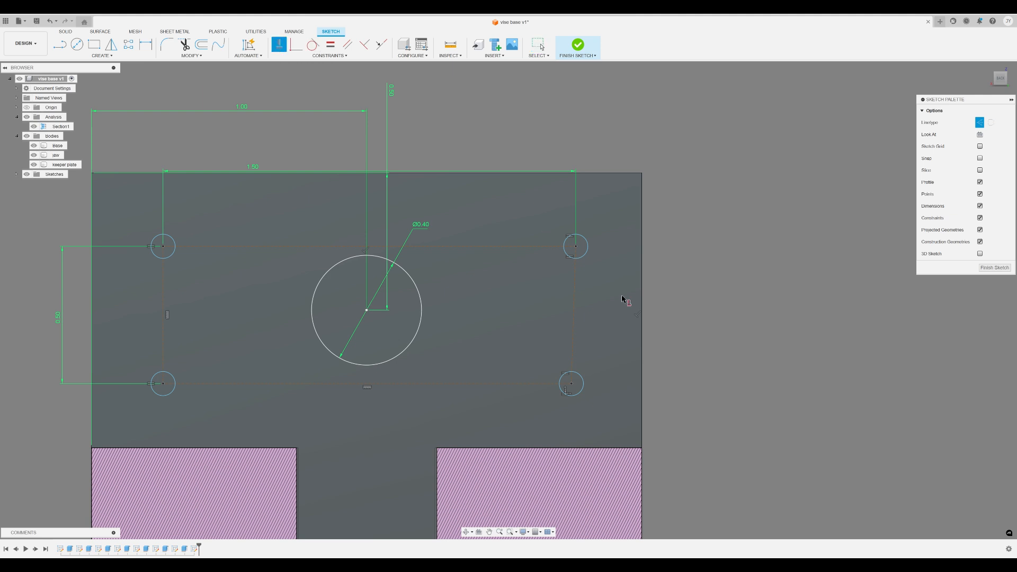
{"action": "left_click", "coordinate": [574, 334]}
{"action": "key", "text": "Escape"}
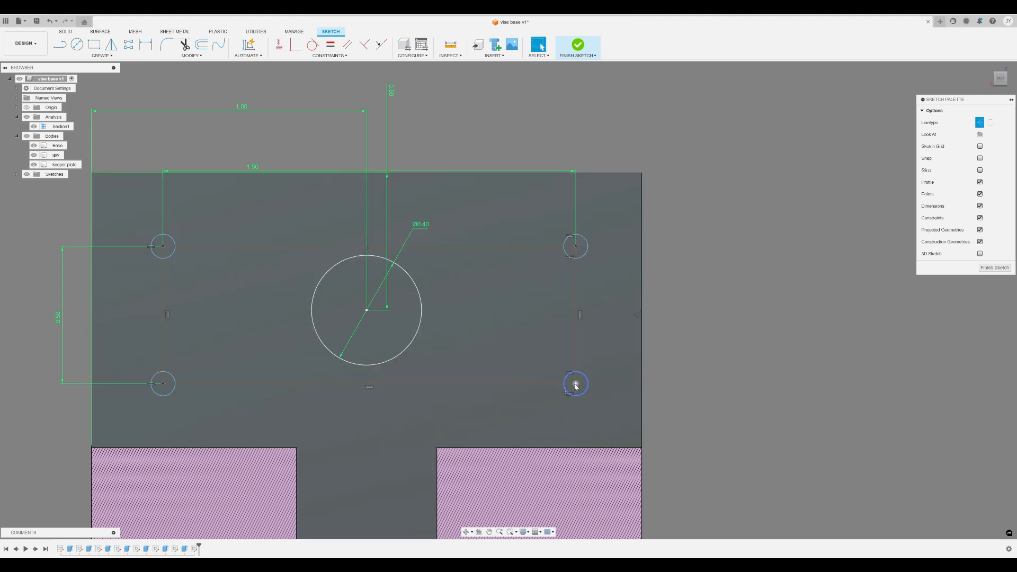
Draw a diagonal construction line between the centres of the lower-left and upper-right small circles.
{"action": "mouse_move", "coordinate": [576, 383]}
{"action": "left_mouse_down"}
{"action": "mouse_move", "coordinate": [518, 292]}
{"action": "mouse_move", "coordinate": [604, 370]}
{"action": "mouse_move", "coordinate": [664, 371]}
{"action": "mouse_move", "coordinate": [536, 372]}
{"action": "mouse_move", "coordinate": [579, 374]}
{"action": "mouse_move", "coordinate": [578, 387]}
{"action": "left_mouse_up"}
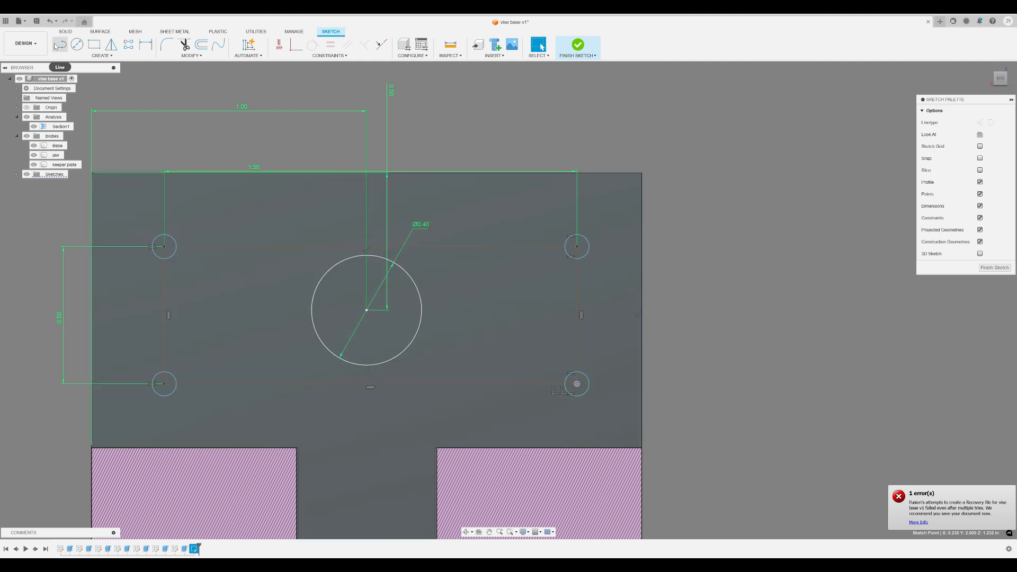
{"action": "left_click", "coordinate": [57, 44]}
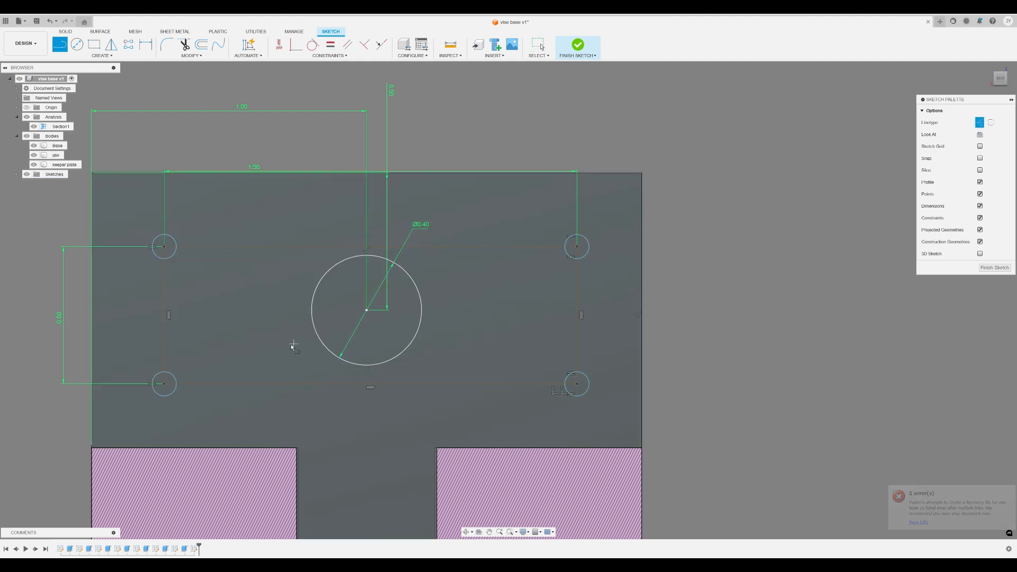
{"action": "left_click", "coordinate": [164, 383]}
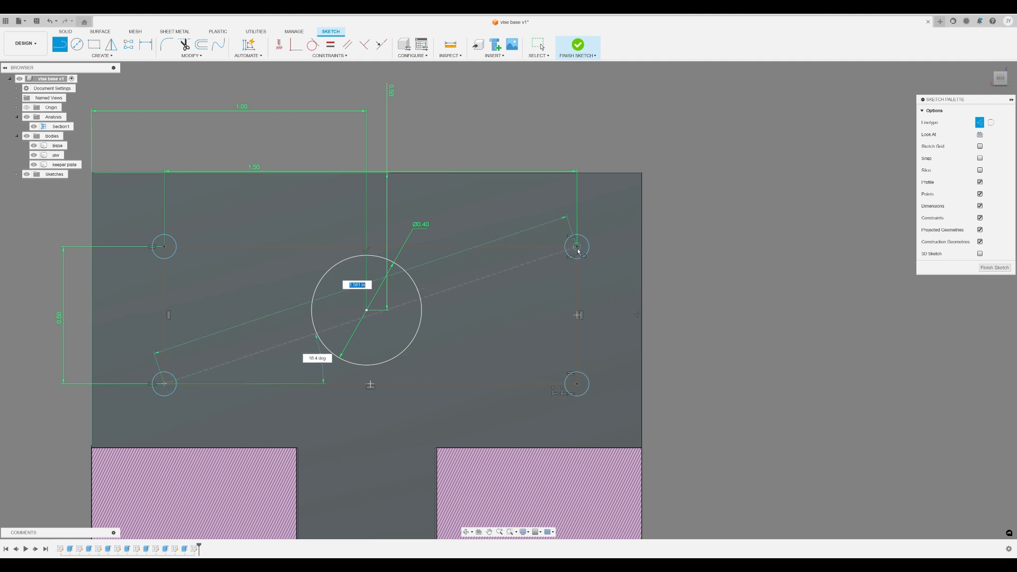
{"action": "key", "text": "Escape"}
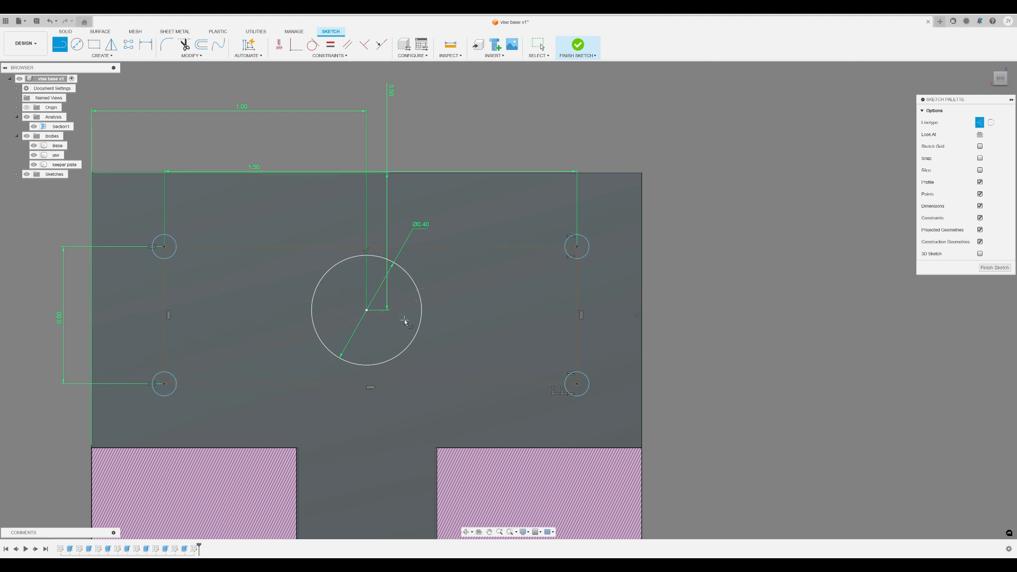
Centre the four-hole pattern on the 0.40 in hole with a midpoint constraint between the diagonal and the hole's centre.
{"action": "left_click", "coordinate": [322, 57]}
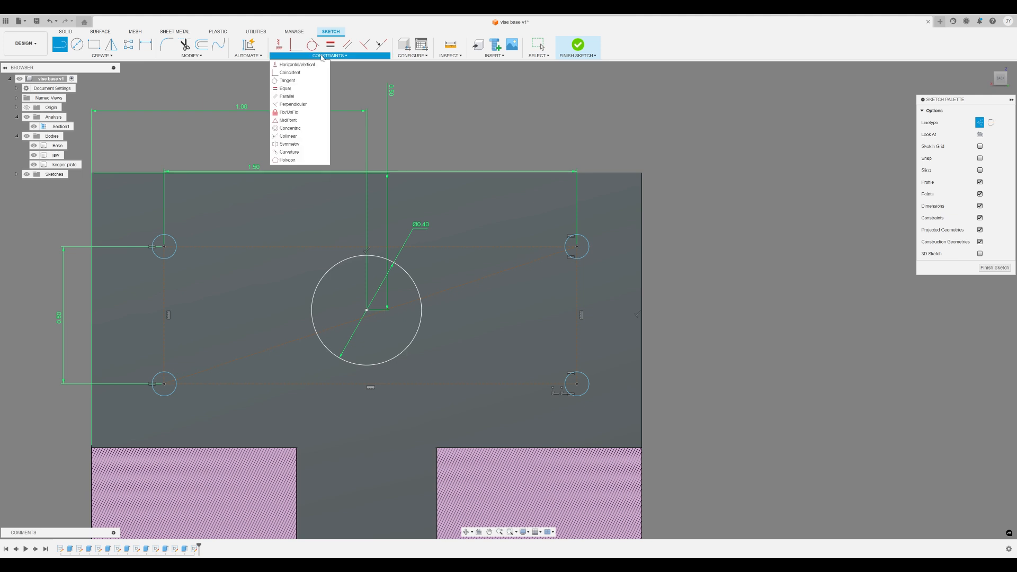
{"action": "left_click", "coordinate": [292, 126]}
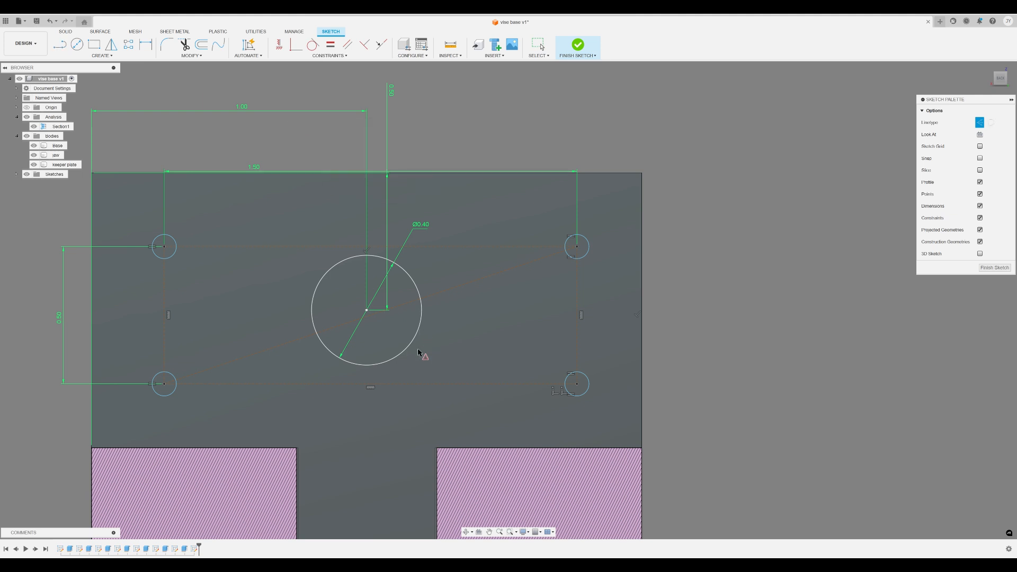
{"action": "left_click", "coordinate": [391, 311]}
{"action": "left_click", "coordinate": [367, 310]}
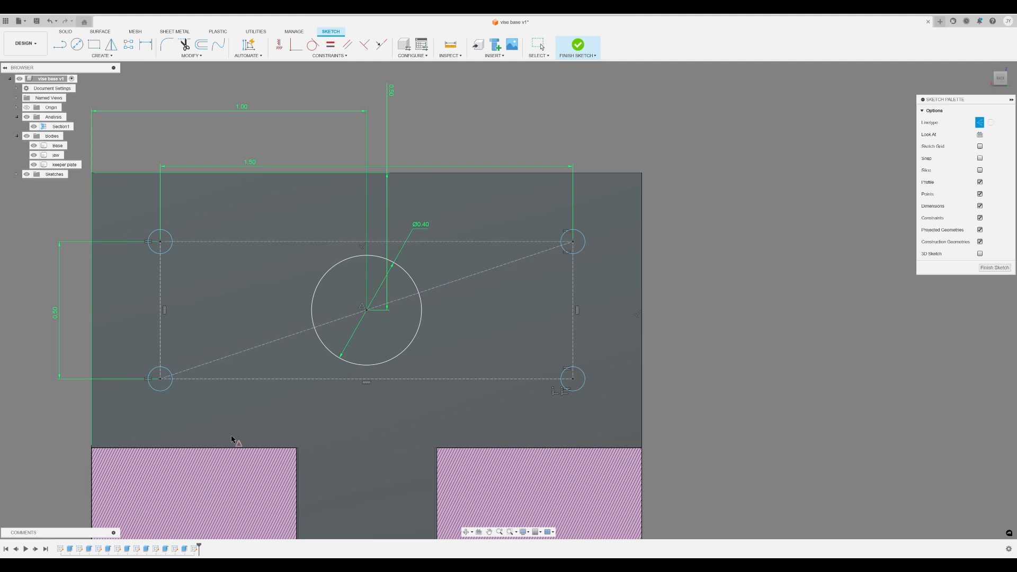
Switch to McMaster-Carr in the browser, search for 6-40 taps and look up the tap's decimal drill size.
{"action": "mouse_move", "coordinate": [614, 564]}
{"action": "left_click", "coordinate": [570, 565]}
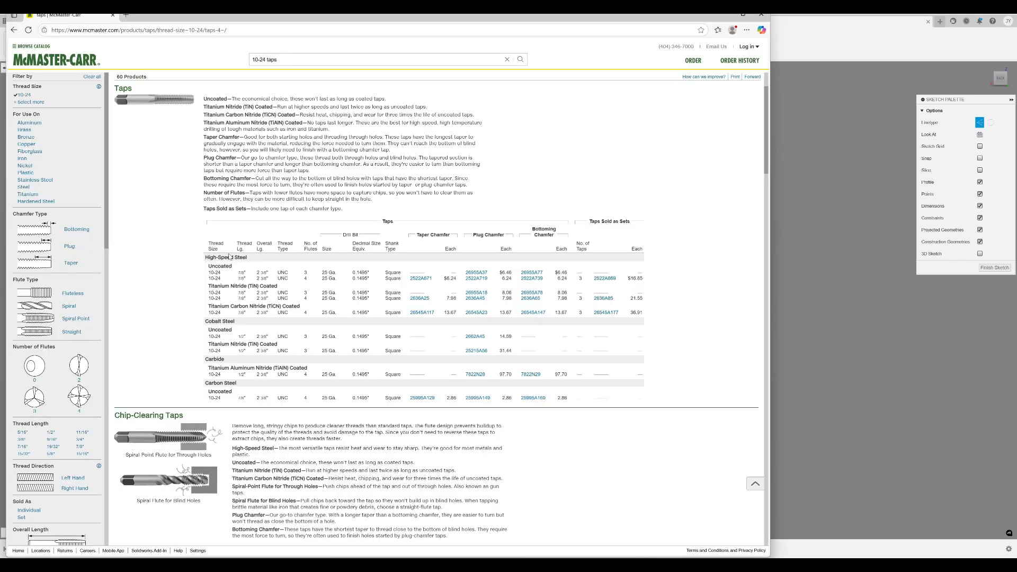
{"action": "scroll", "coordinate": [229, 80], "scroll_direction": "up", "scroll_amount": 2}
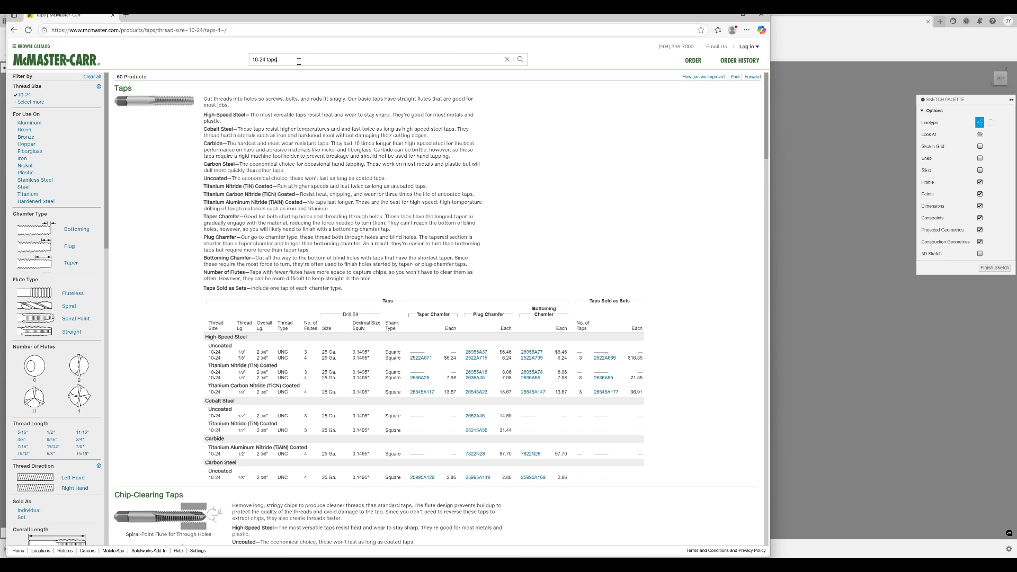
{"action": "left_click_drag", "start_coordinate": [298, 61], "coordinate": [151, 63]}
{"action": "type", "text": "6-40"}
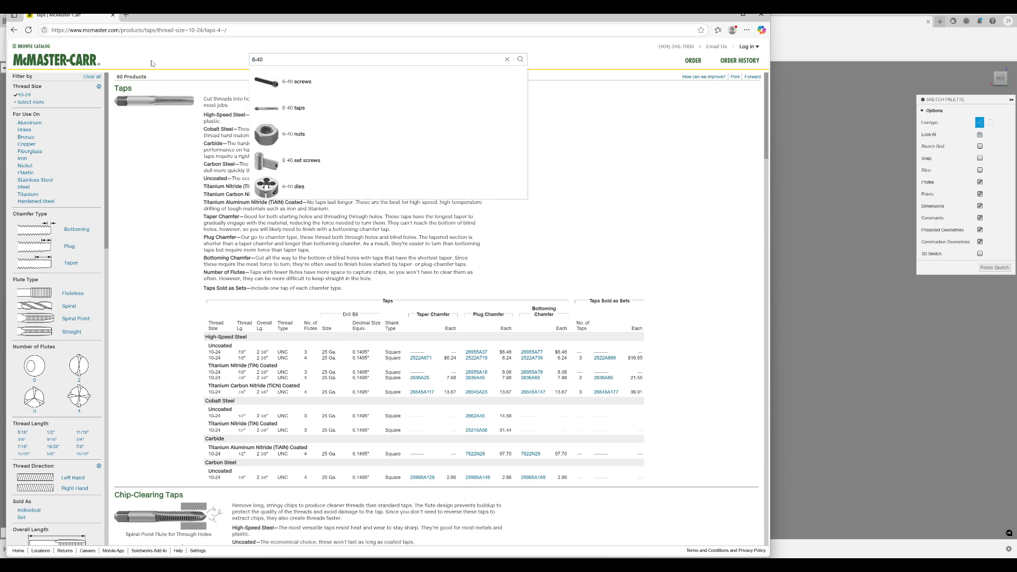
{"action": "left_click", "coordinate": [265, 108]}
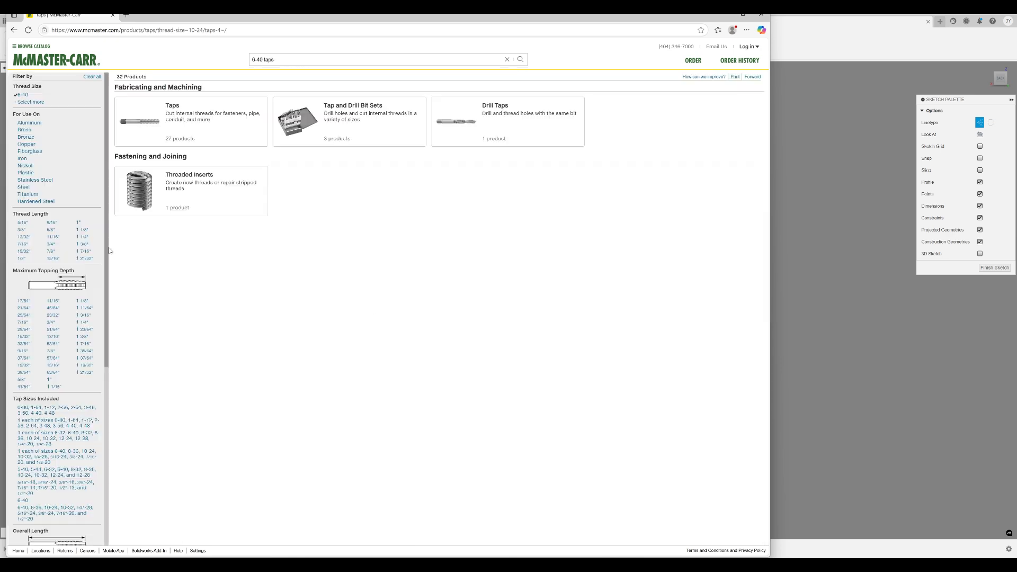
{"action": "left_click", "coordinate": [187, 117]}
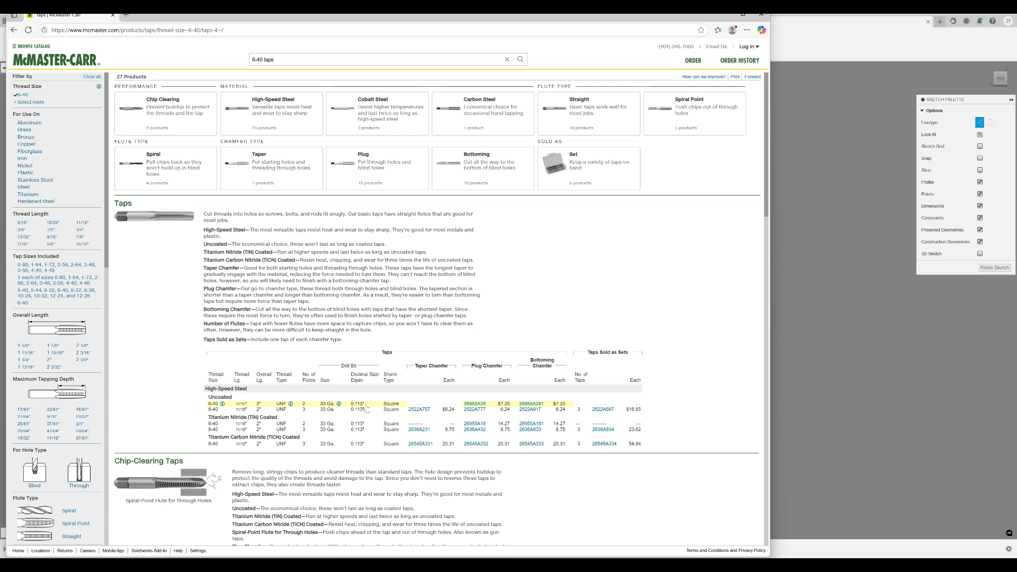
Return to the Fusion sketch and dimension the upper-left small circle's diameter as 0.113 in.
{"action": "left_click", "coordinate": [797, 71]}
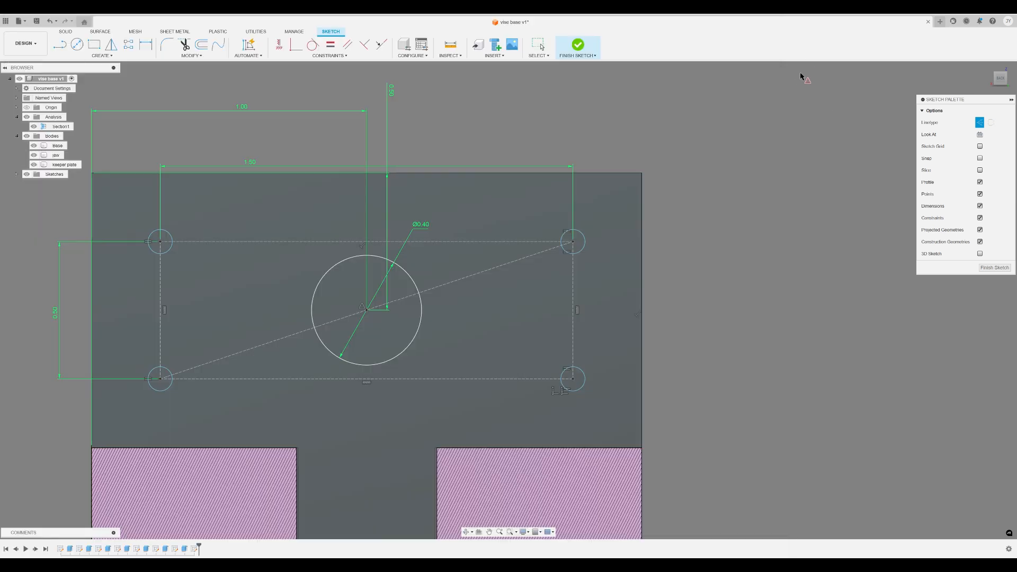
{"action": "left_click", "coordinate": [145, 44]}
{"action": "left_click", "coordinate": [155, 232]}
{"action": "left_click", "coordinate": [145, 212]}
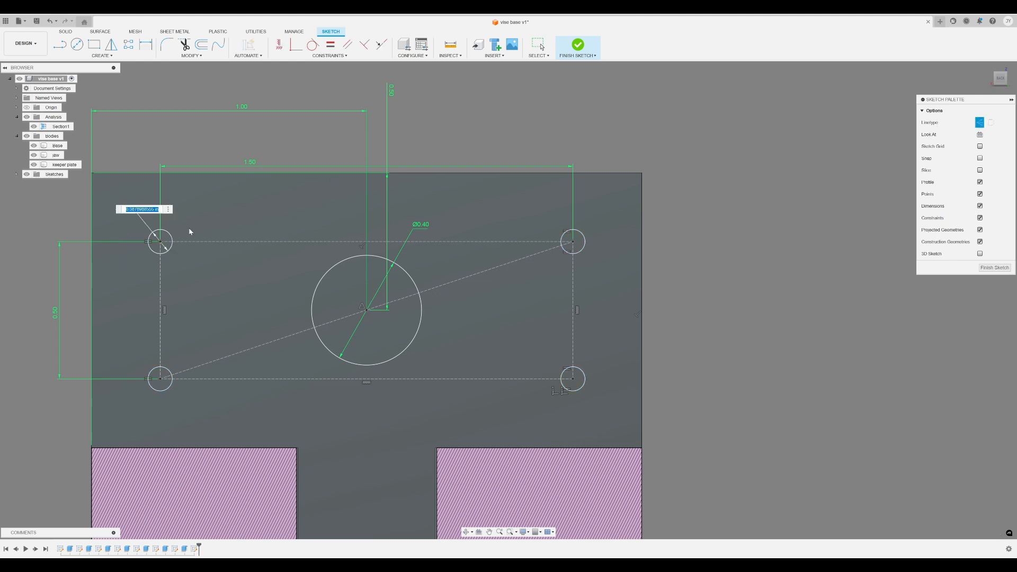
{"action": "type", "text": ".113"}
{"action": "key", "text": "Return"}
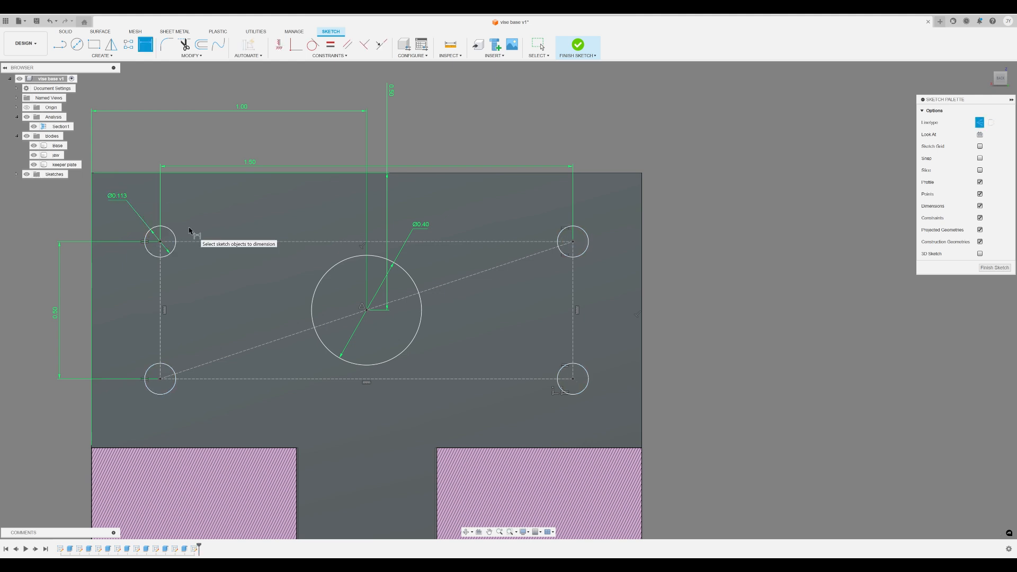
Extrude the central 0.40 in circle and the four small circles on the jaw face by 0.412 in.
{"action": "middle_click_drag", "start_coordinate": [458, 375], "coordinate": [462, 381], "text": "shift"}
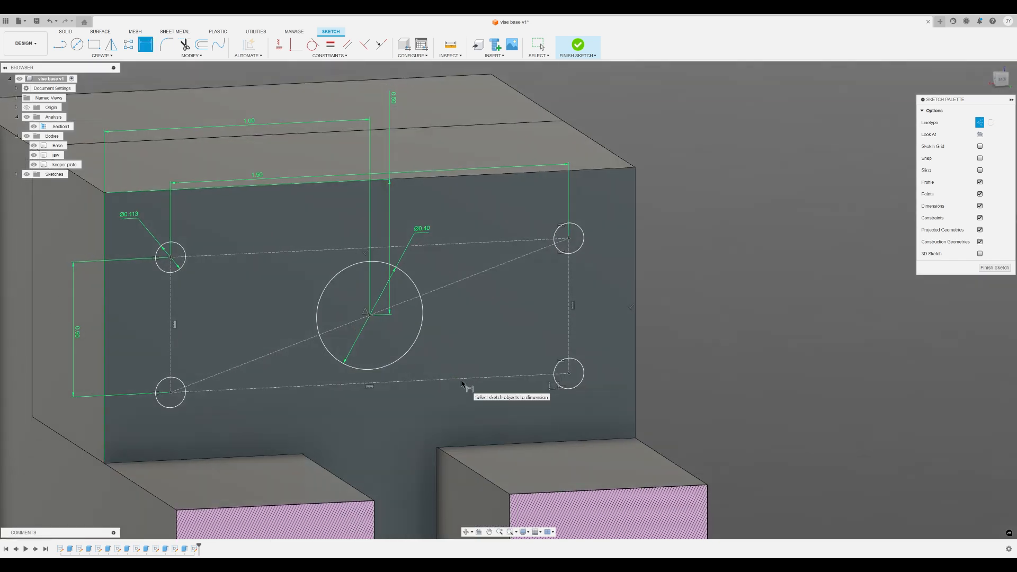
{"action": "key", "text": "e"}
{"action": "left_click", "coordinate": [173, 258]}
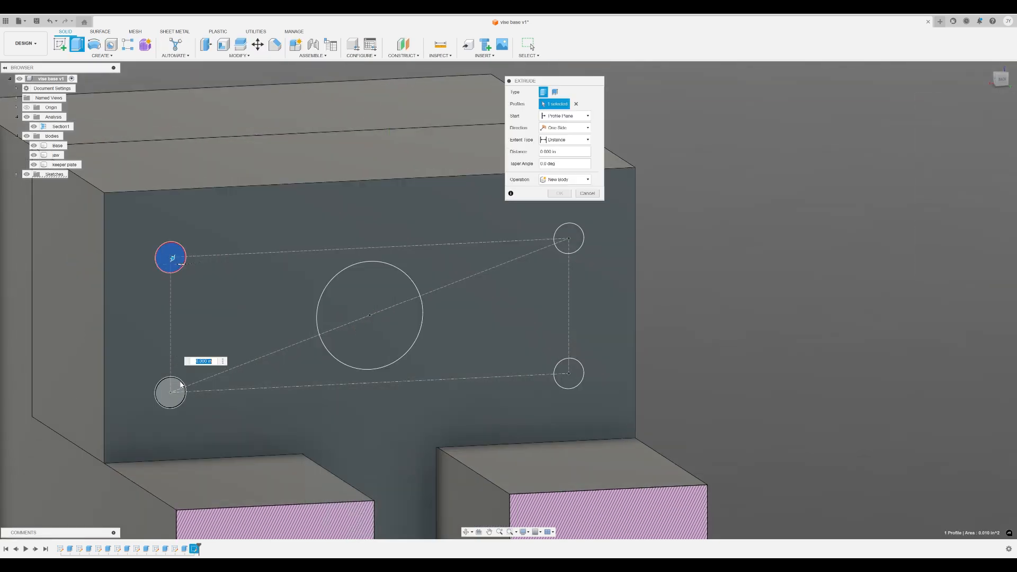
{"action": "left_click", "coordinate": [179, 391]}
{"action": "left_click", "coordinate": [370, 300]}
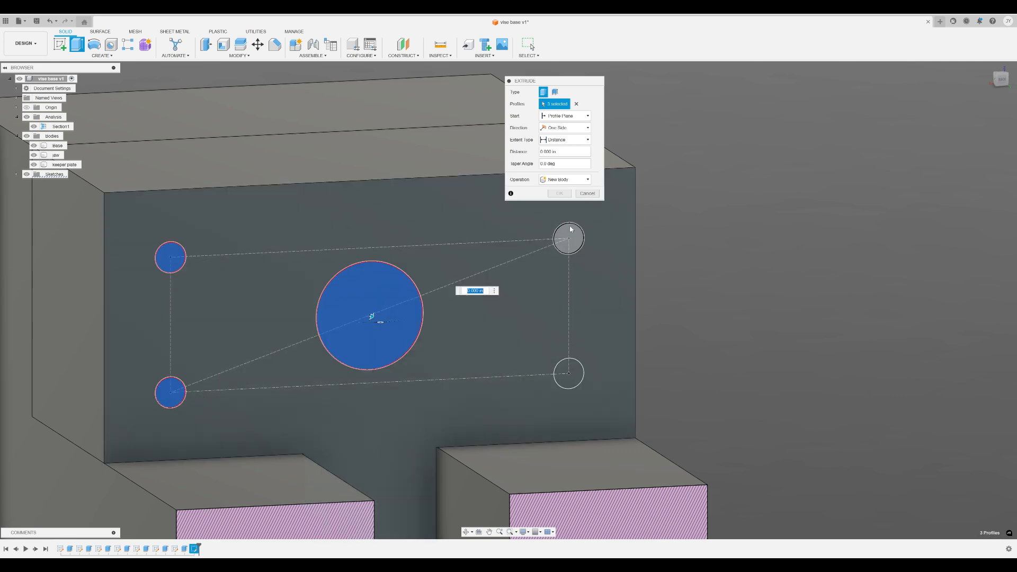
{"action": "left_click", "coordinate": [570, 239]}
{"action": "left_click", "coordinate": [580, 367]}
{"action": "middle_click_drag", "start_coordinate": [580, 367], "coordinate": [534, 337], "text": "shift"}
{"action": "left_click_drag", "start_coordinate": [534, 337], "coordinate": [436, 319]}
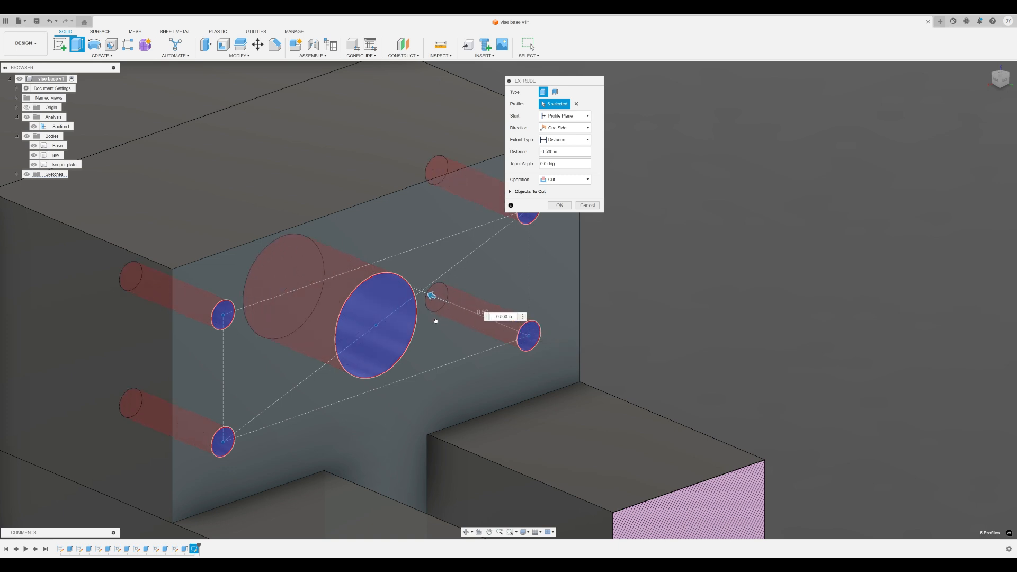
{"action": "middle_click_drag", "start_coordinate": [395, 412], "coordinate": [388, 320], "text": "shift"}
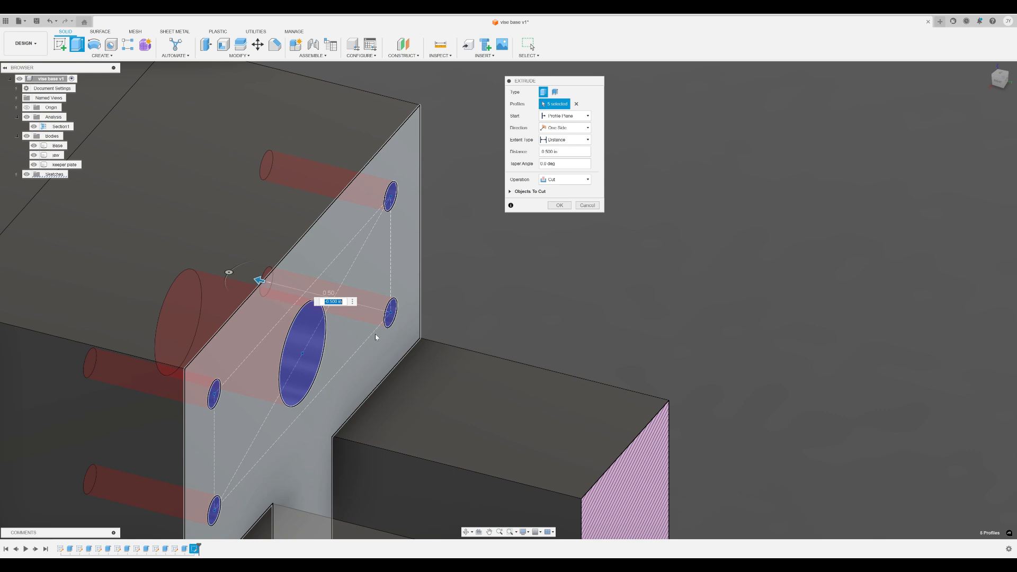
{"action": "type", "text": ".412"}
{"action": "key", "text": "Return"}
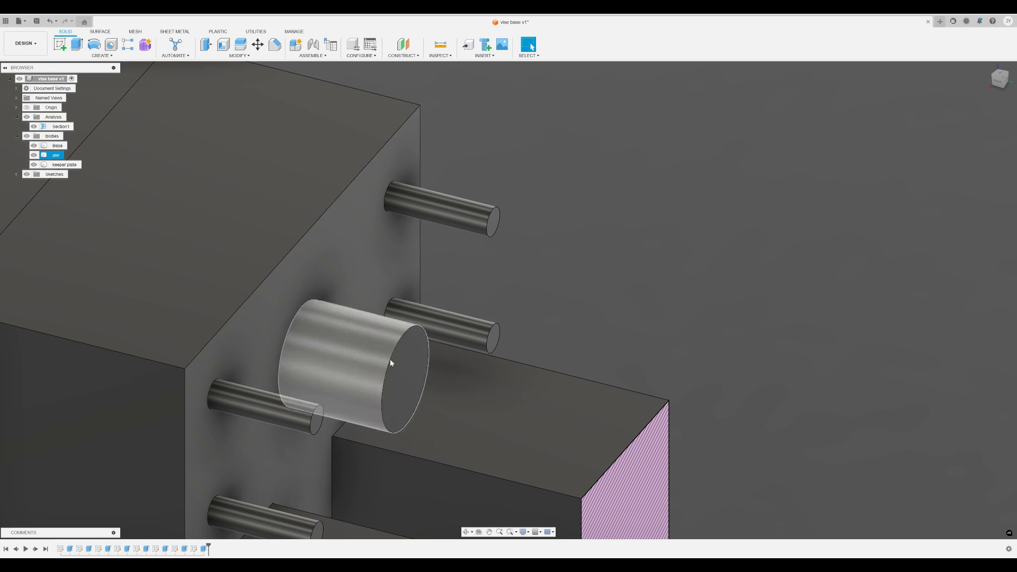
Edit the five-circle extrusion so its distance is -0.412 in, directed into the jaw.
{"action": "middle_click_drag", "start_coordinate": [450, 329], "coordinate": [399, 244]}
{"action": "middle_click_drag", "start_coordinate": [572, 333], "coordinate": [566, 251], "text": "shift"}
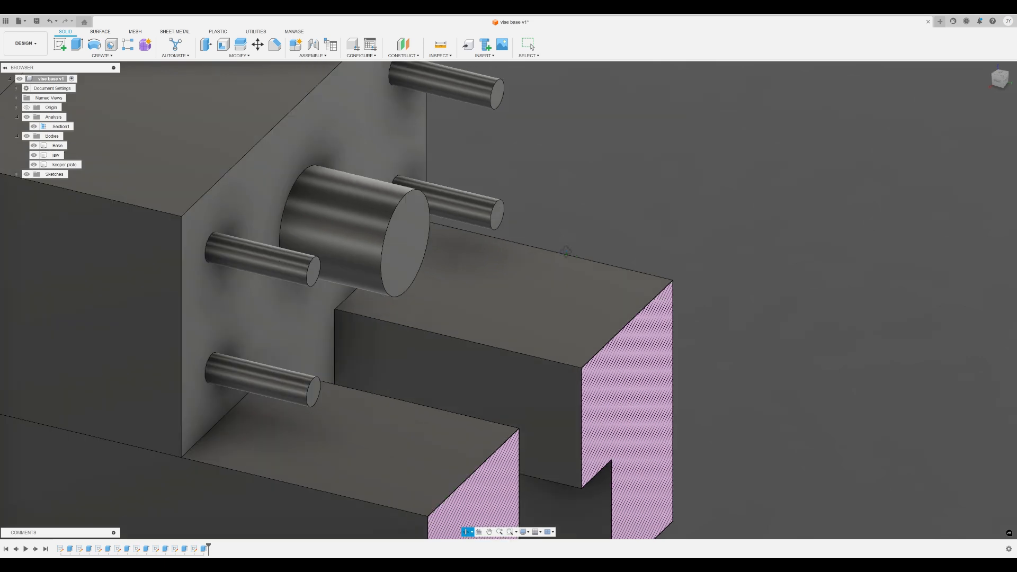
{"action": "middle_click_drag", "start_coordinate": [353, 393], "coordinate": [349, 396], "text": "shift"}
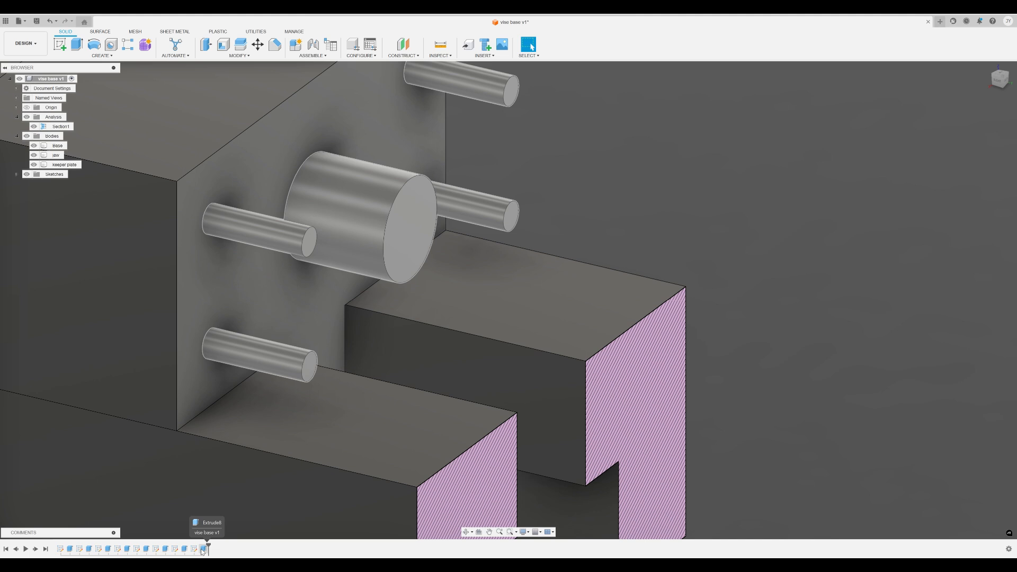
{"action": "right_click", "coordinate": [203, 550]}
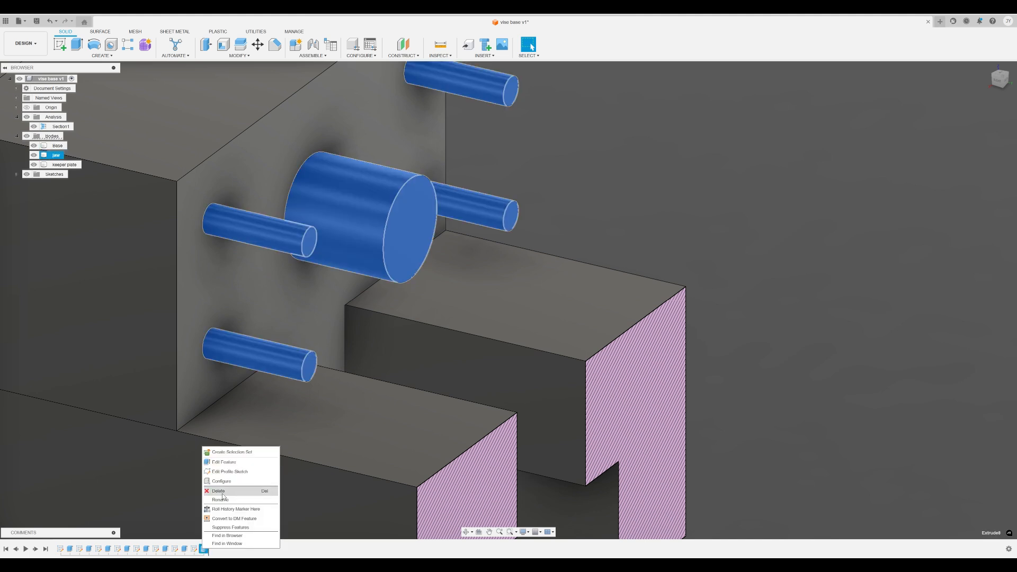
{"action": "left_click", "coordinate": [223, 462]}
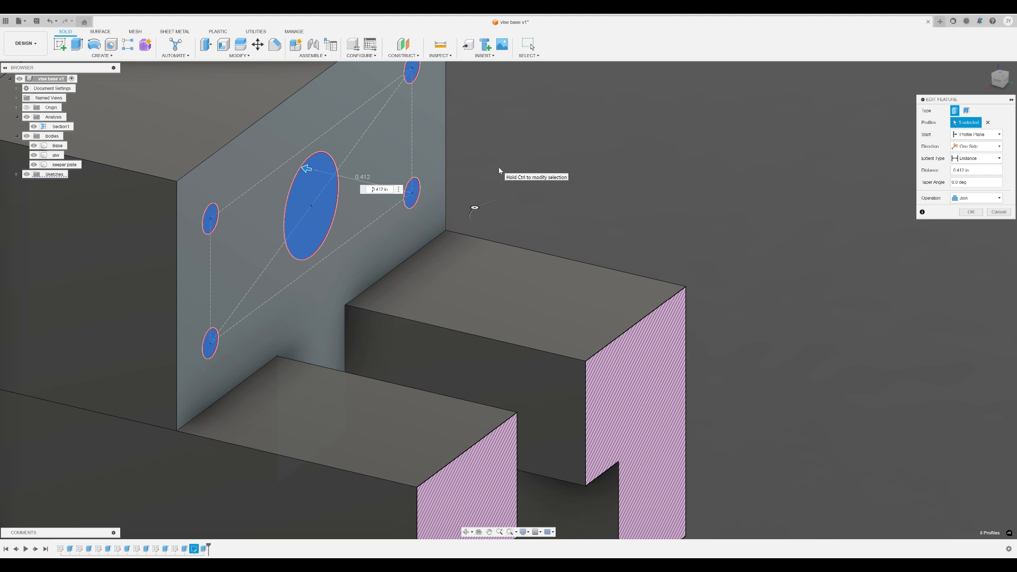
{"action": "key", "text": "Escape"}
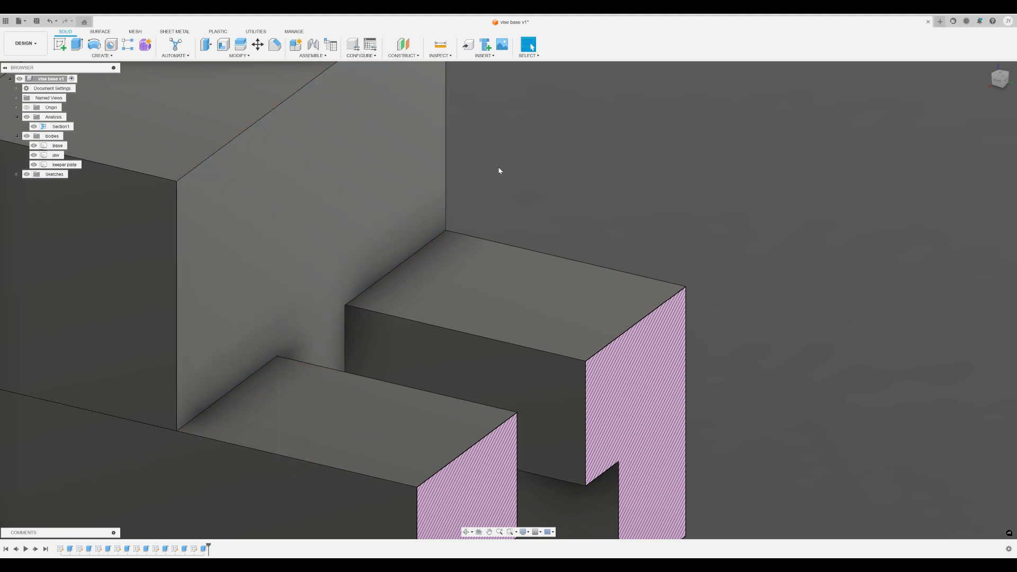
Change the five-circle extrusion's operation to Cut.
{"action": "right_click", "coordinate": [204, 550]}
{"action": "left_click", "coordinate": [220, 465]}
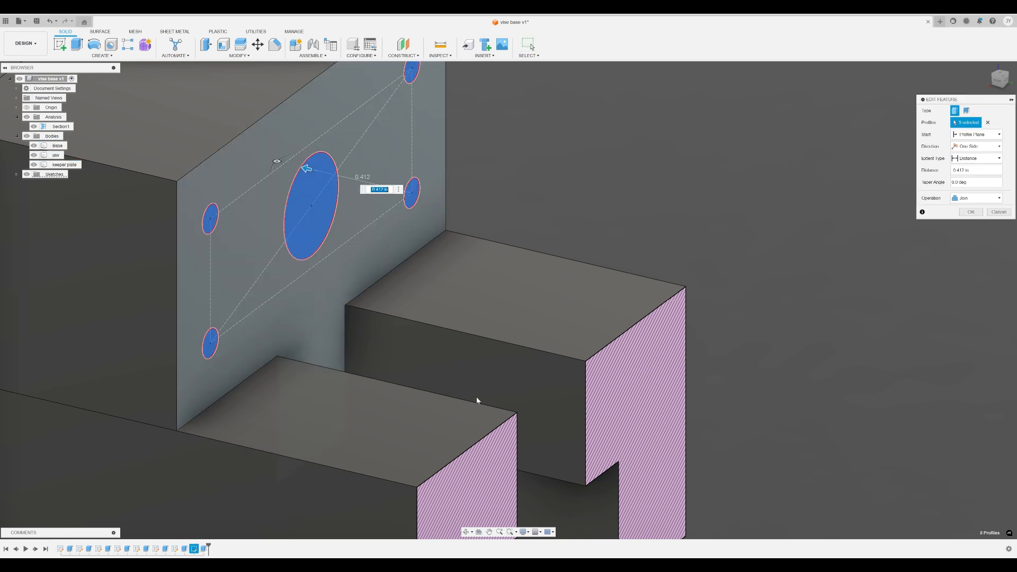
{"action": "left_click_drag", "start_coordinate": [987, 100], "coordinate": [529, 126]}
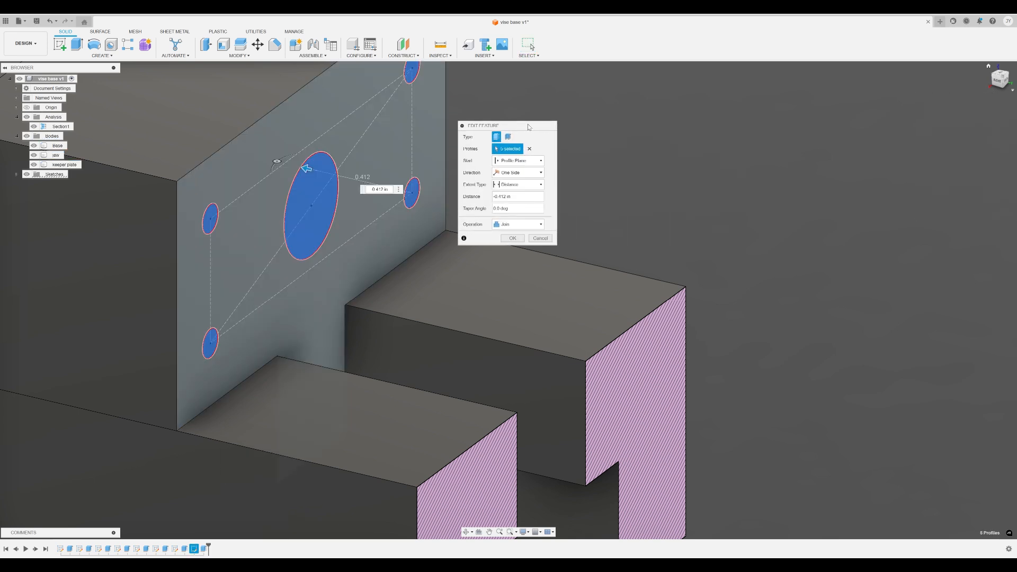
{"action": "left_click", "coordinate": [511, 226]}
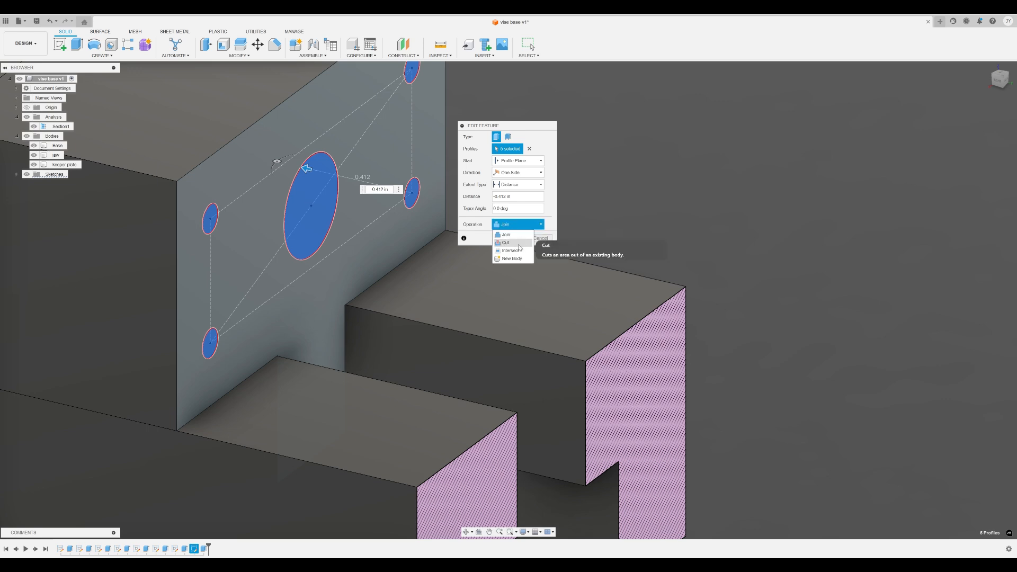
{"action": "left_click", "coordinate": [506, 233]}
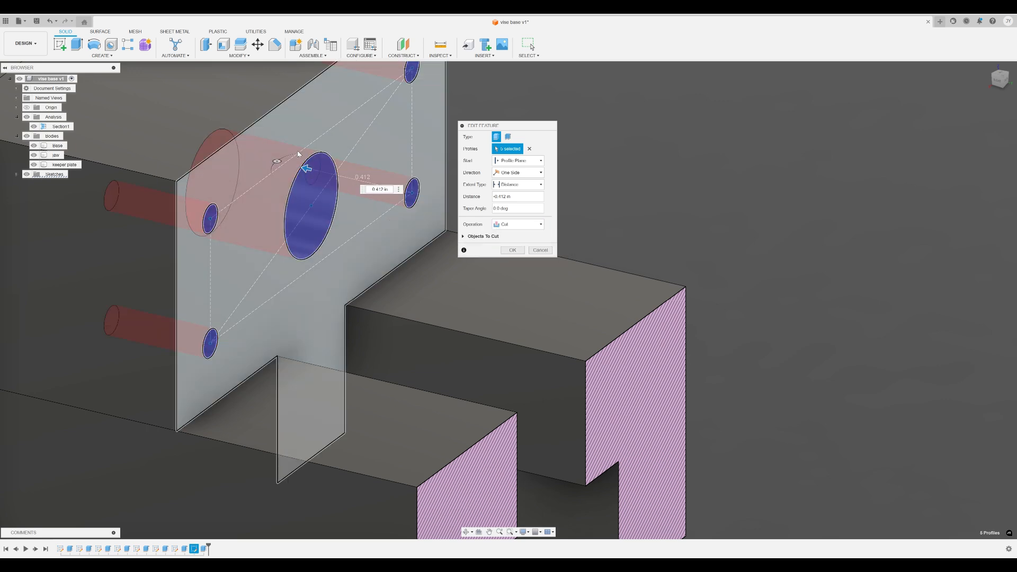
{"action": "left_click", "coordinate": [512, 252]}
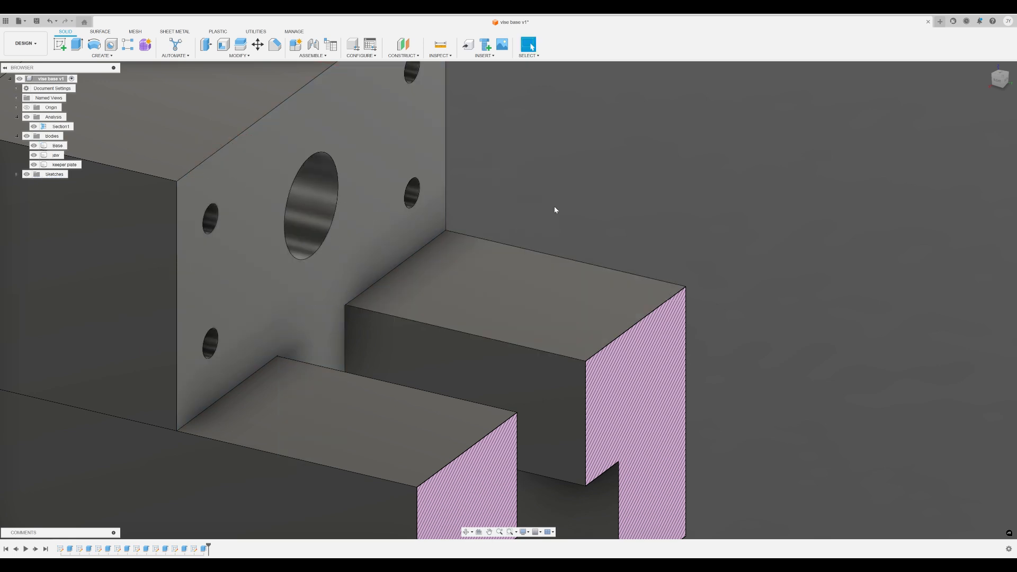
Examine the holes in the jaw face and the whole vise assembly from several angles.
{"action": "middle_click_drag", "start_coordinate": [554, 207], "coordinate": [514, 186], "text": "shift"}
{"action": "middle_click_drag", "start_coordinate": [525, 194], "coordinate": [536, 208], "text": "shift"}
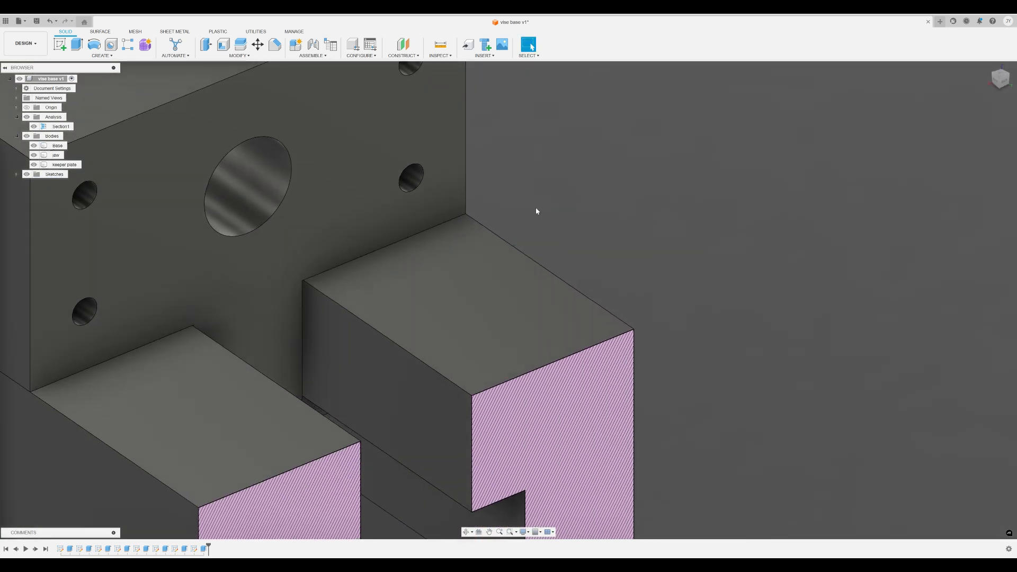
{"action": "middle_click_drag", "start_coordinate": [342, 347], "coordinate": [523, 319]}
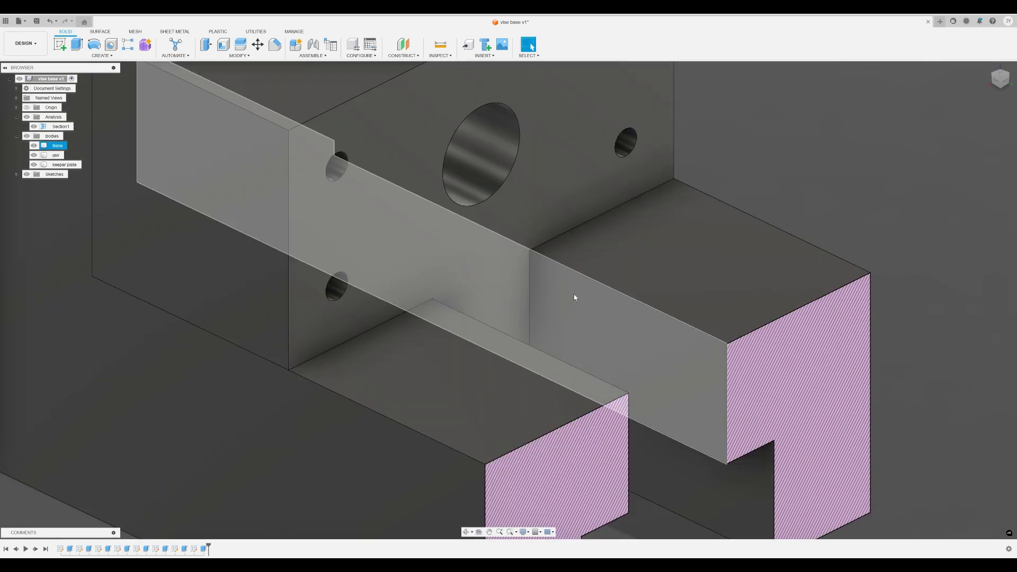
{"action": "middle_click_drag", "start_coordinate": [574, 296], "coordinate": [531, 216]}
{"action": "scroll", "coordinate": [624, 360], "scroll_direction": "down", "scroll_amount": 5}
{"action": "left_click", "coordinate": [343, 370]}
{"action": "mouse_move", "coordinate": [342, 370]}
{"action": "middle_mouse_down", "text": "shift"}
{"action": "mouse_move", "coordinate": [315, 341]}
{"action": "mouse_move", "coordinate": [350, 370]}
{"action": "middle_mouse_up", "text": "shift"}
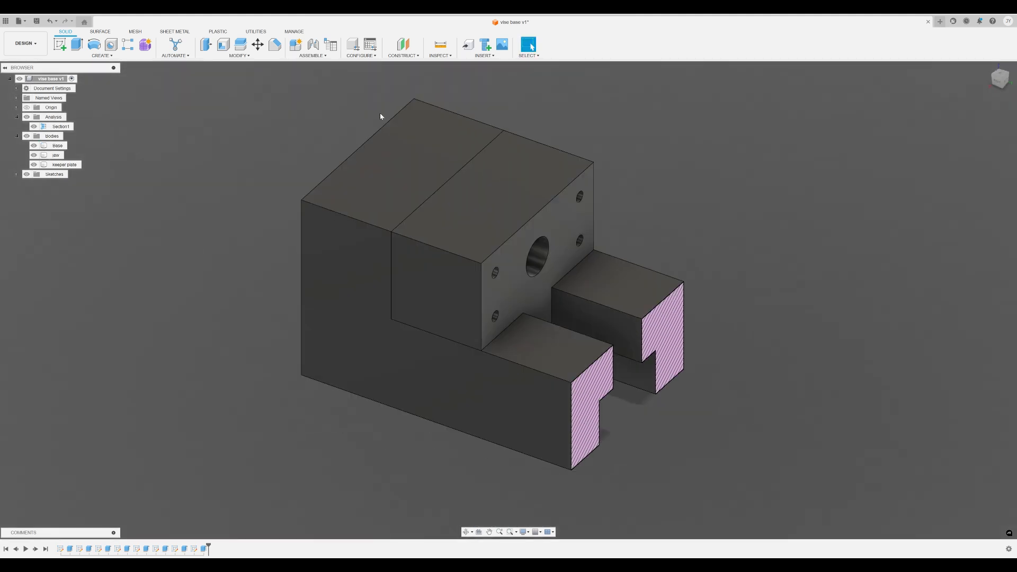
{"action": "middle_click_drag", "start_coordinate": [608, 178], "coordinate": [415, 146]}
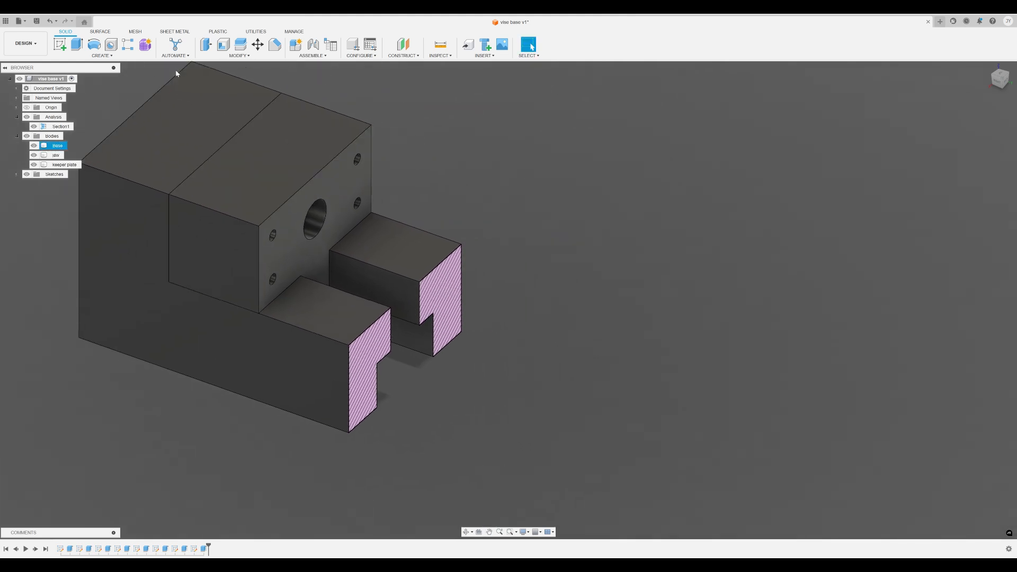
Hide the section view of the vise and open the Section1 analysis for editing its cut plane.
{"action": "left_click", "coordinate": [33, 126]}
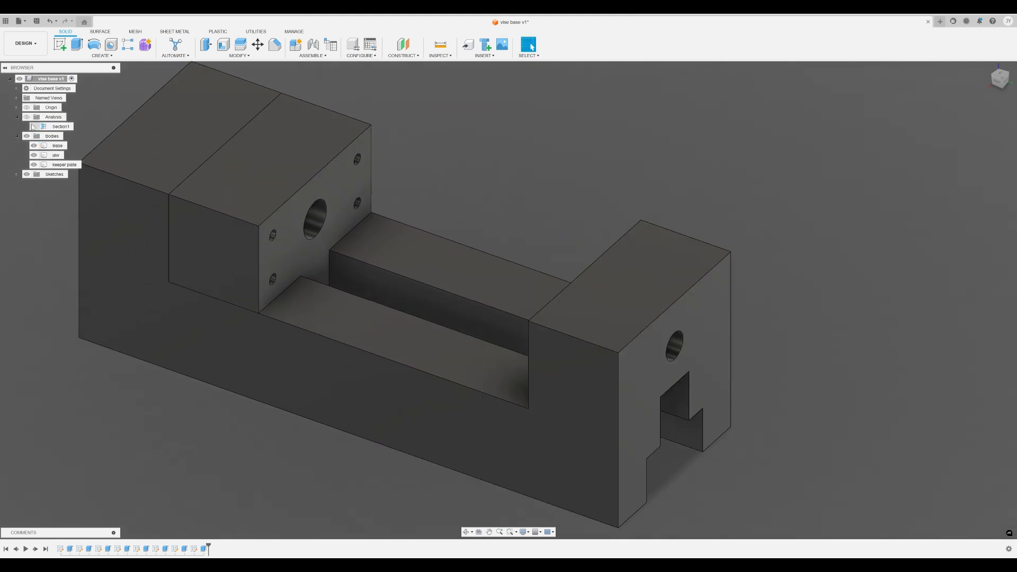
{"action": "double_click", "coordinate": [35, 128]}
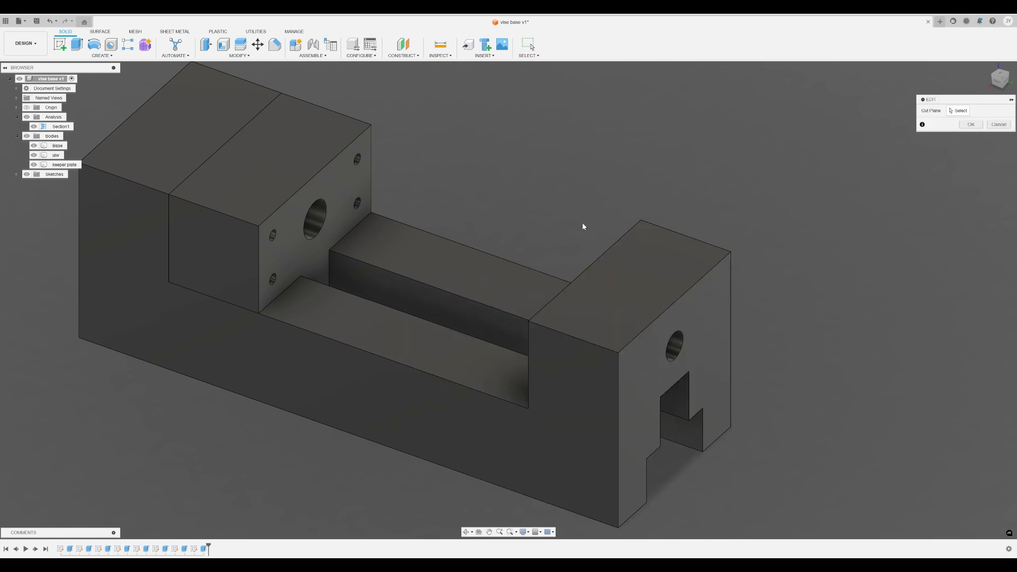
Examine the whole uncut vise from both sides, including the jaw-face holes, the slide channel and the end block.
{"action": "middle_click_drag", "start_coordinate": [583, 226], "coordinate": [549, 218], "text": "shift"}
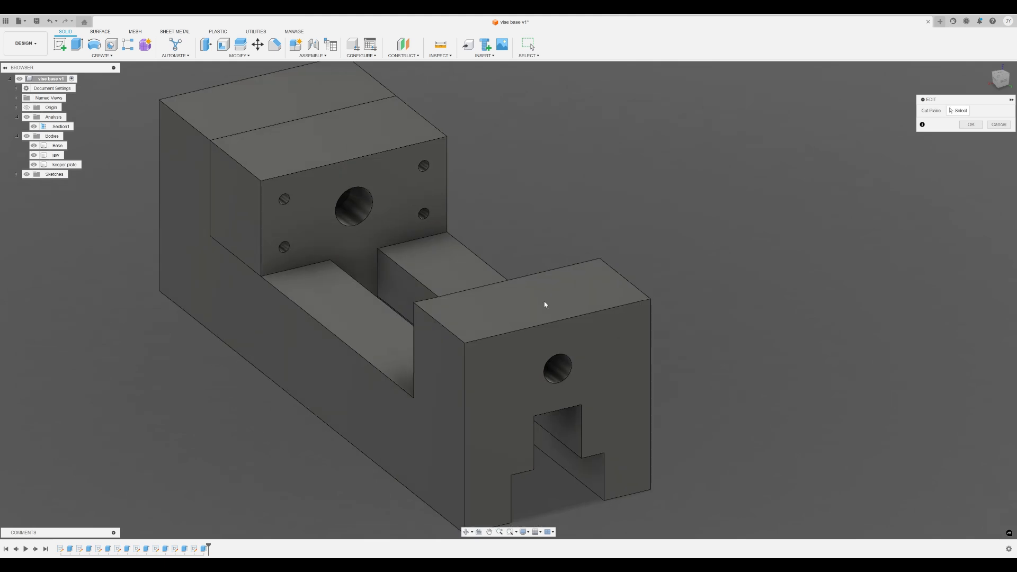
{"action": "mouse_move", "coordinate": [373, 231]}
{"action": "middle_mouse_down", "text": "shift"}
{"action": "mouse_move", "coordinate": [382, 219]}
{"action": "mouse_move", "coordinate": [366, 223]}
{"action": "mouse_move", "coordinate": [367, 237]}
{"action": "middle_mouse_up", "text": "shift"}
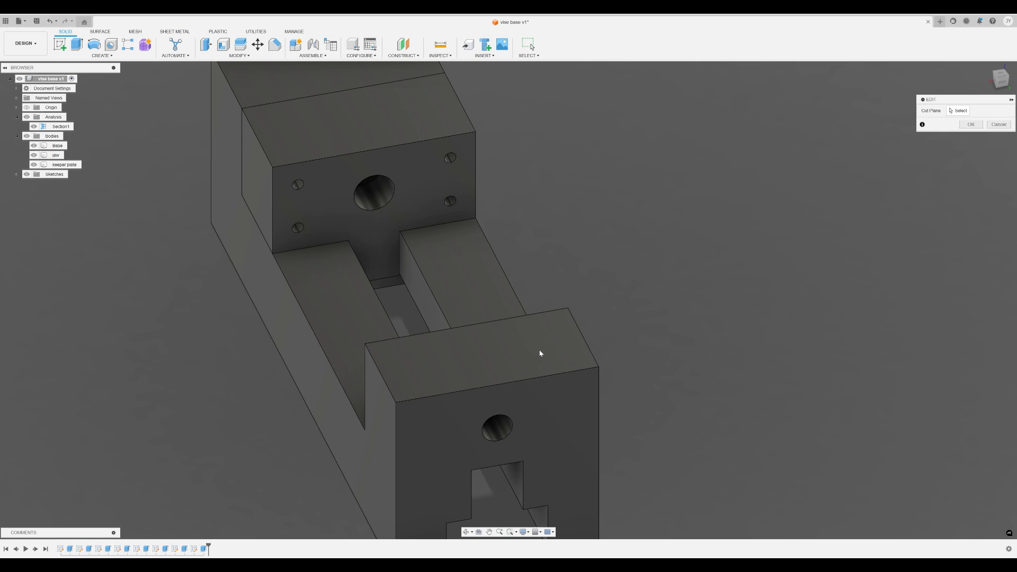
{"action": "middle_click_drag", "start_coordinate": [540, 352], "coordinate": [536, 108], "text": "shift"}
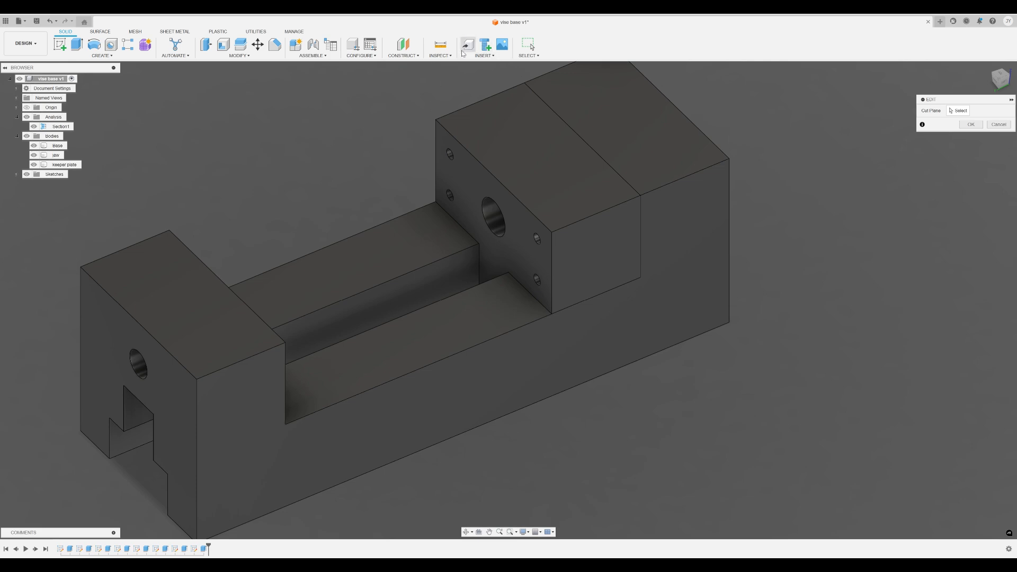
{"action": "middle_click_drag", "start_coordinate": [383, 178], "coordinate": [651, 192], "text": "shift"}
{"action": "middle_click_drag", "start_coordinate": [570, 252], "coordinate": [547, 254], "text": "shift"}
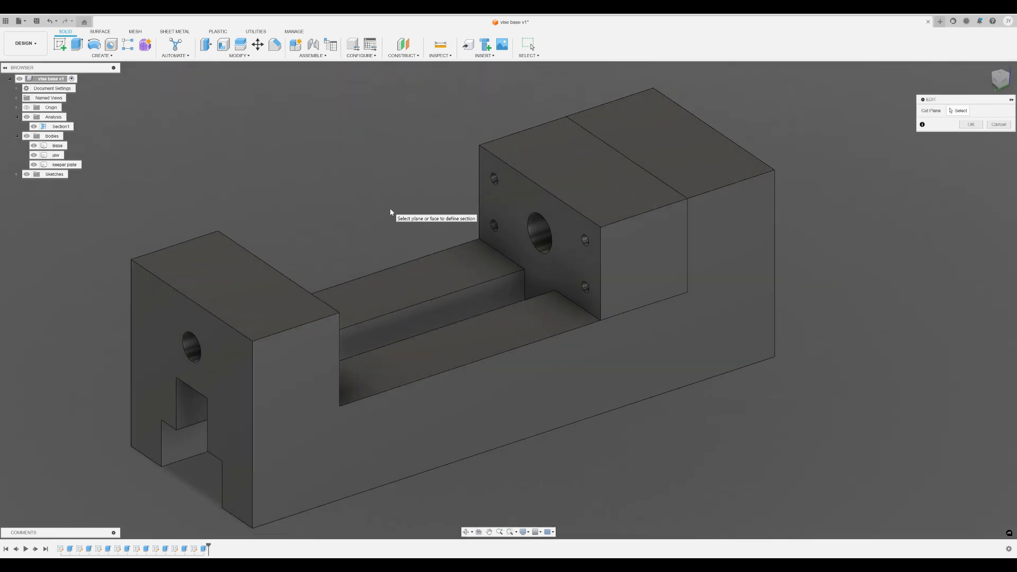
{"action": "mouse_move", "coordinate": [389, 208]}
{"action": "middle_mouse_down", "text": "shift"}
{"action": "mouse_move", "coordinate": [416, 219]}
{"action": "mouse_move", "coordinate": [397, 217]}
{"action": "middle_mouse_up", "text": "shift"}
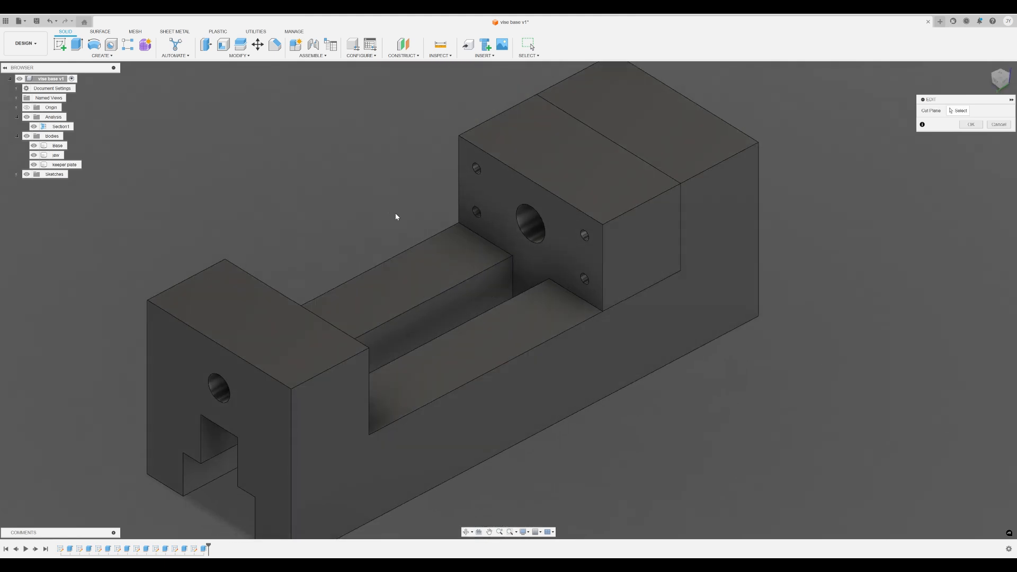